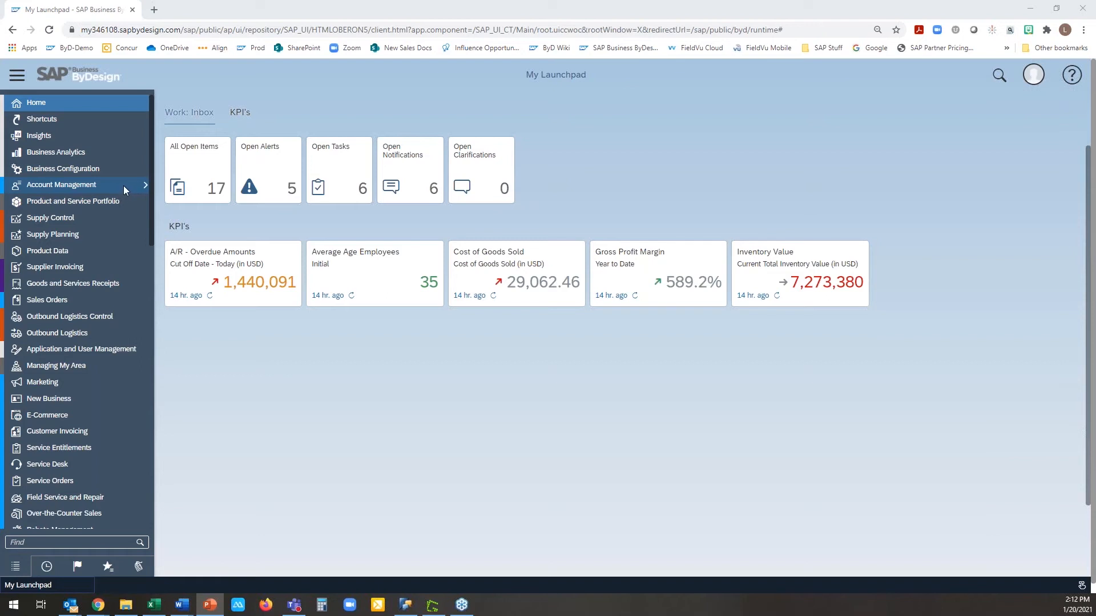
# Open the Accounts list in Account Management and search it for "home de*"
pyautogui.click(63, 190)
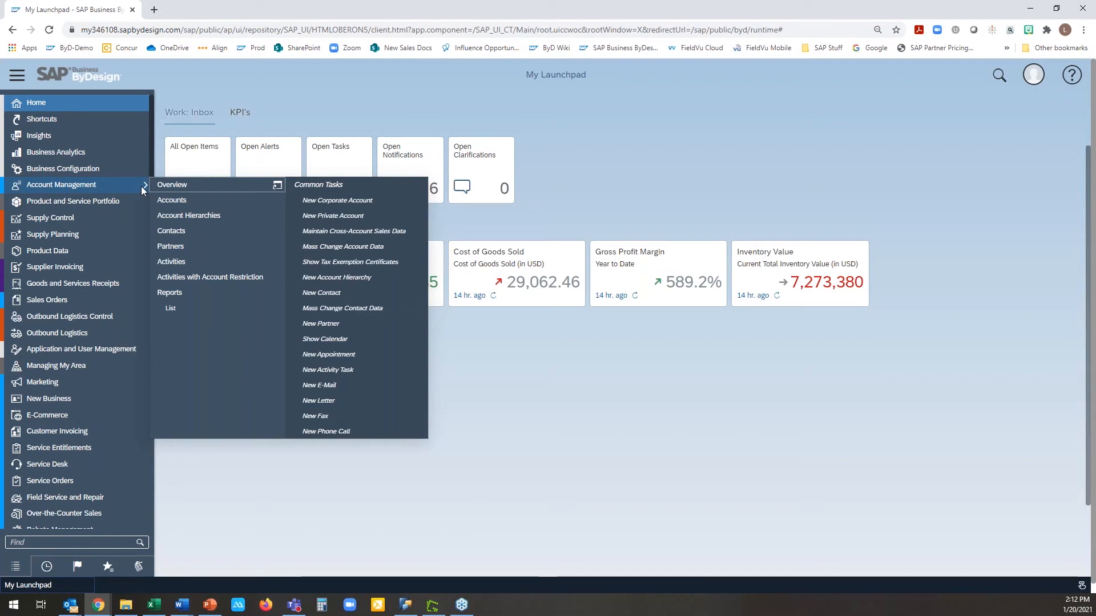
pyautogui.click(169, 202)
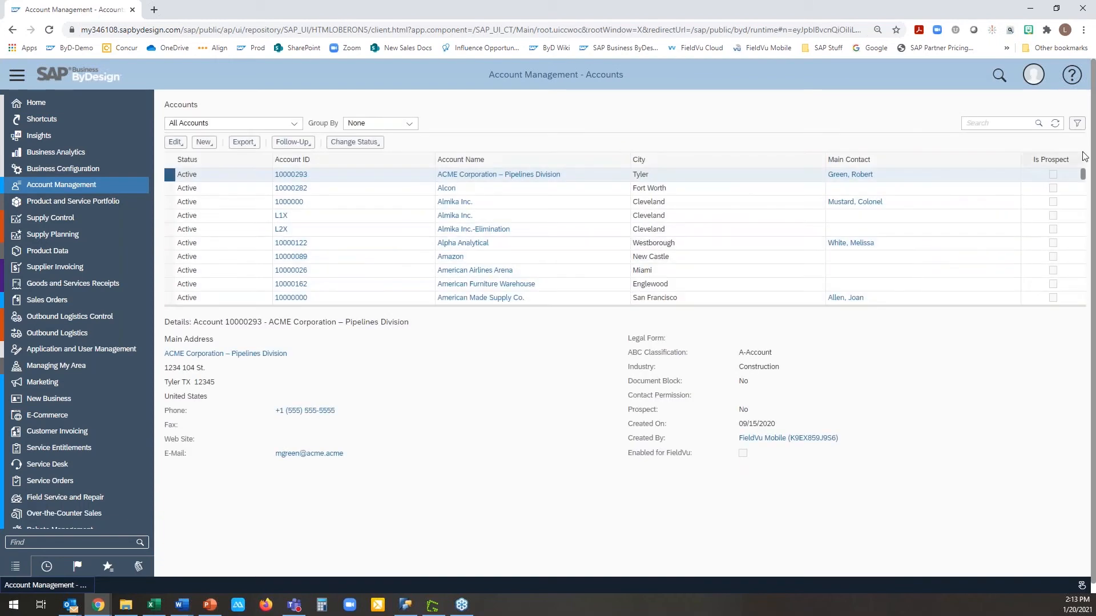
pyautogui.click(1010, 123)
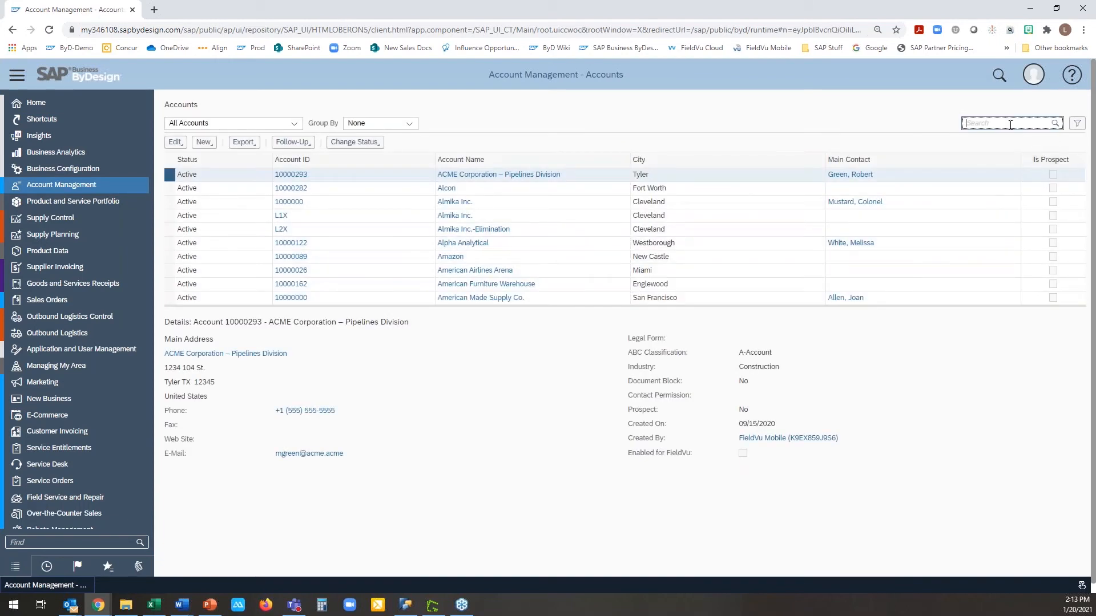
pyautogui.write('home de*')
pyautogui.press('Return')
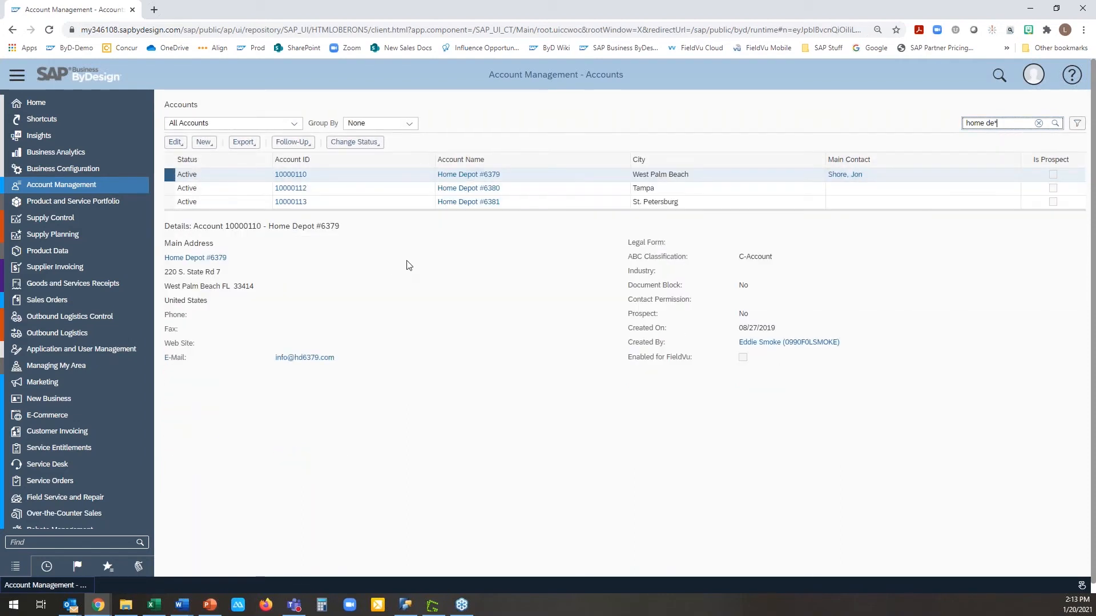
# Open the general data of the Home Depot #6379 account for editing and locate its Customer Tier field
pyautogui.click(180, 146)
pyautogui.click(183, 168)
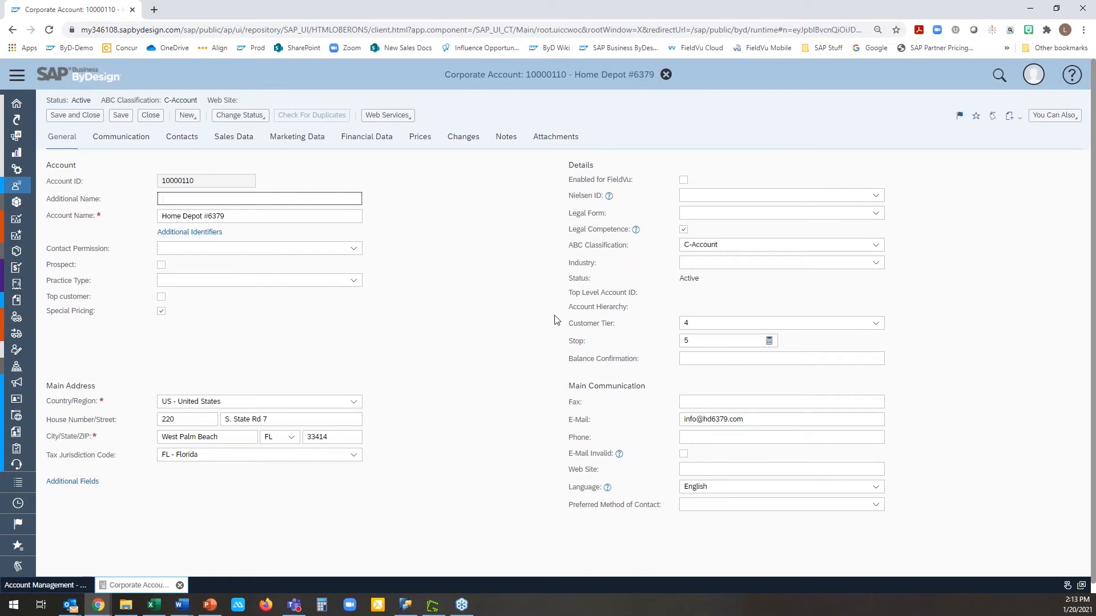
pyautogui.moveTo(565, 323); pyautogui.dragTo(653, 333)
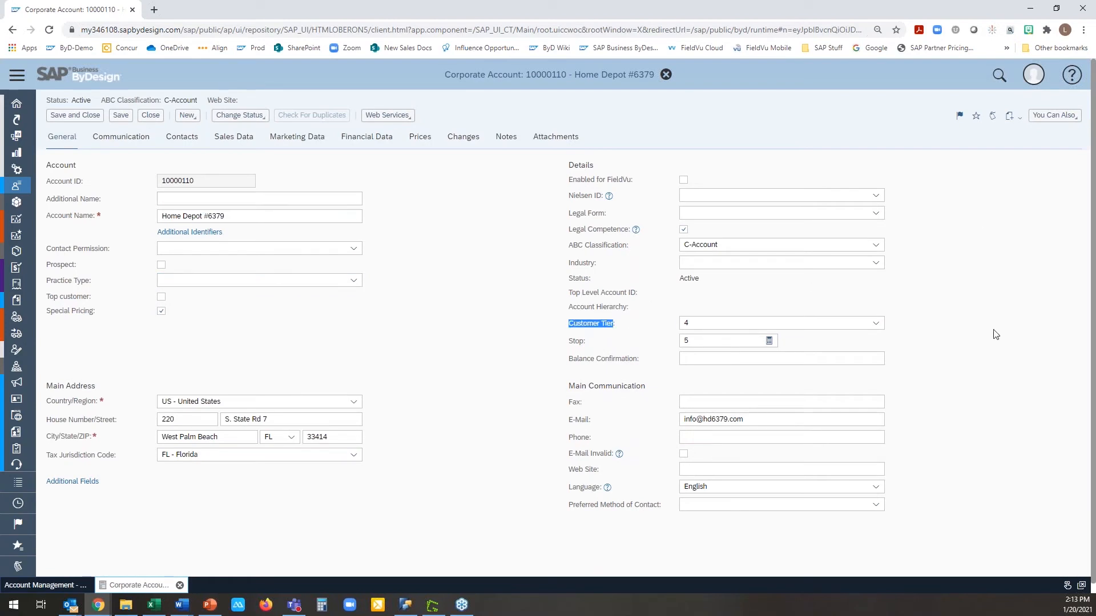
# Start adaptation mode and open the extension fields of the Details section with the Customer Tier field selected
pyautogui.click(1034, 75)
pyautogui.moveTo(990, 132)
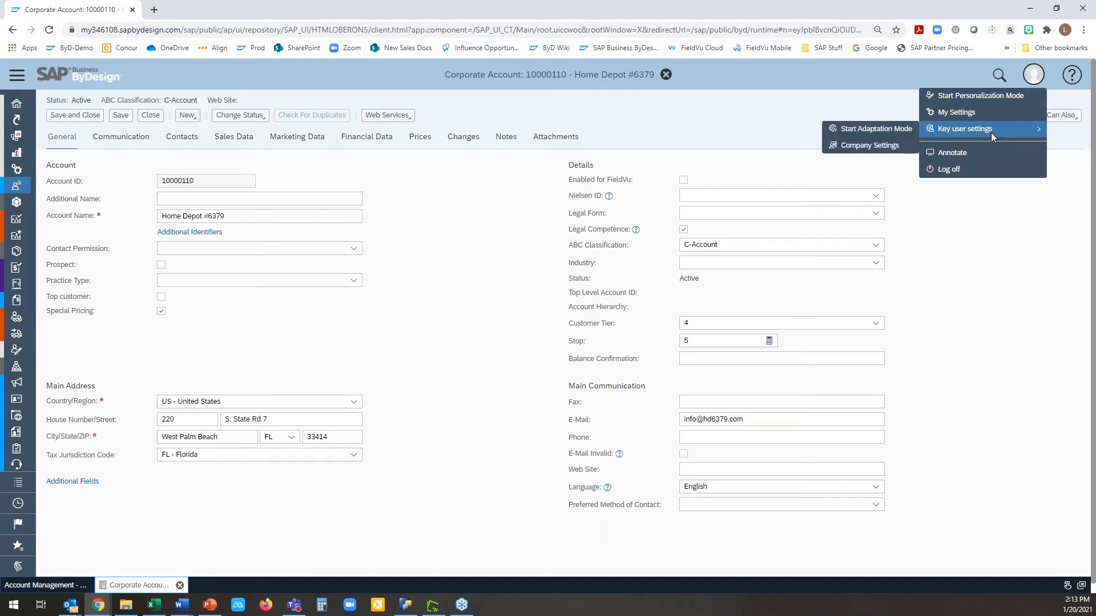
pyautogui.click(913, 132)
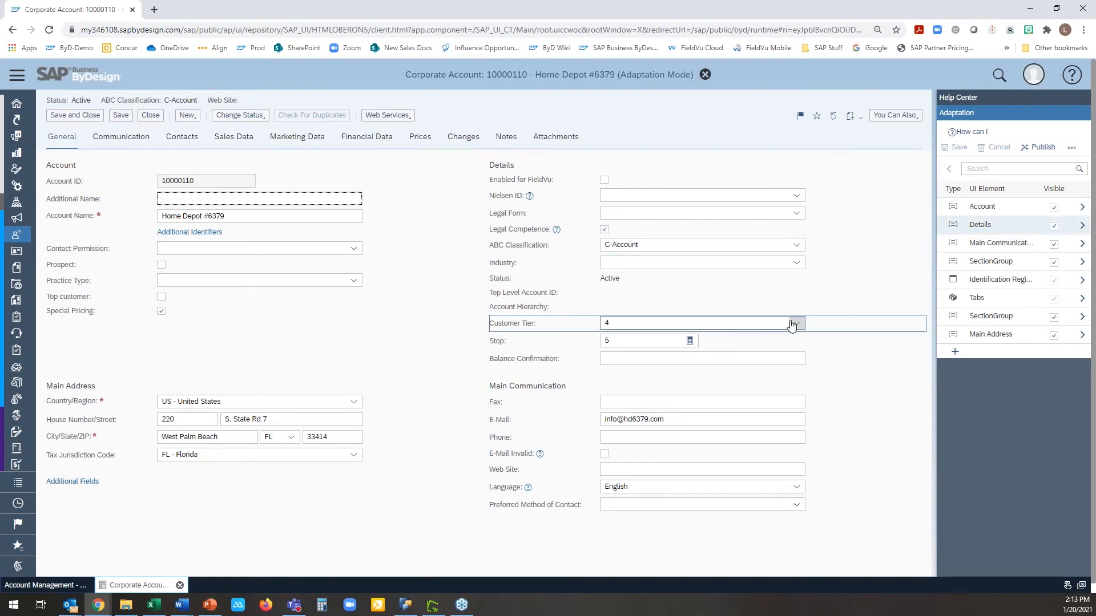
pyautogui.click(1081, 225)
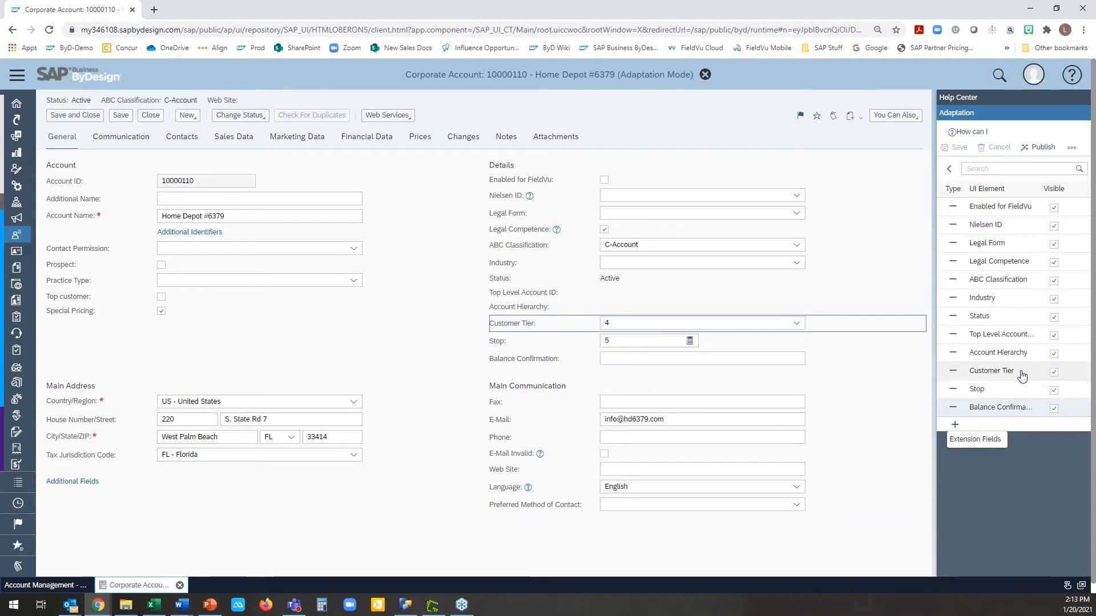
pyautogui.click(984, 441)
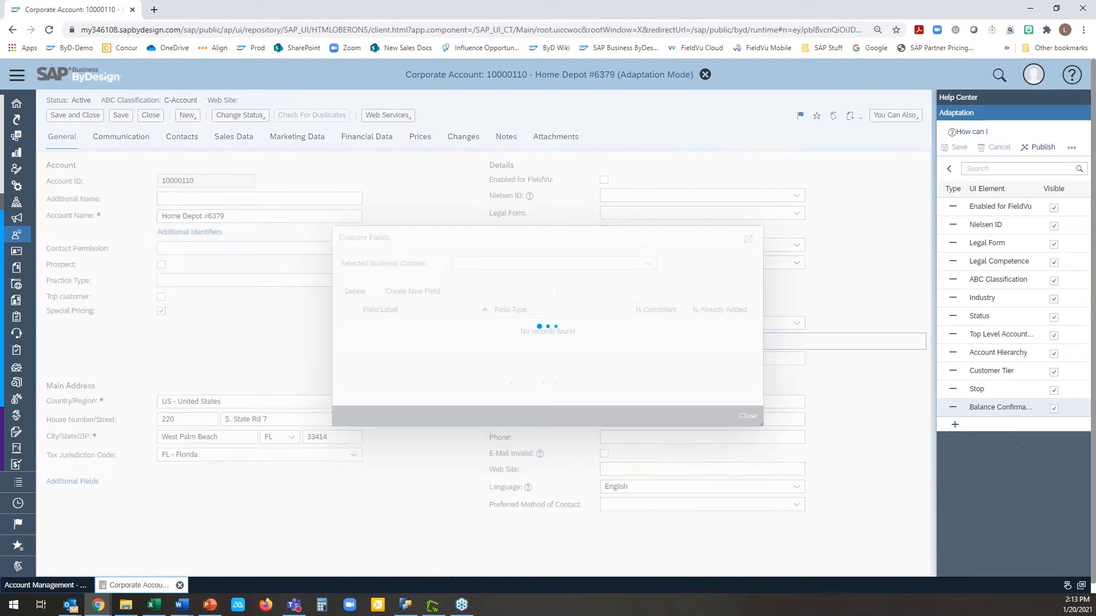
pyautogui.moveTo(585, 237); pyautogui.dragTo(568, 228)
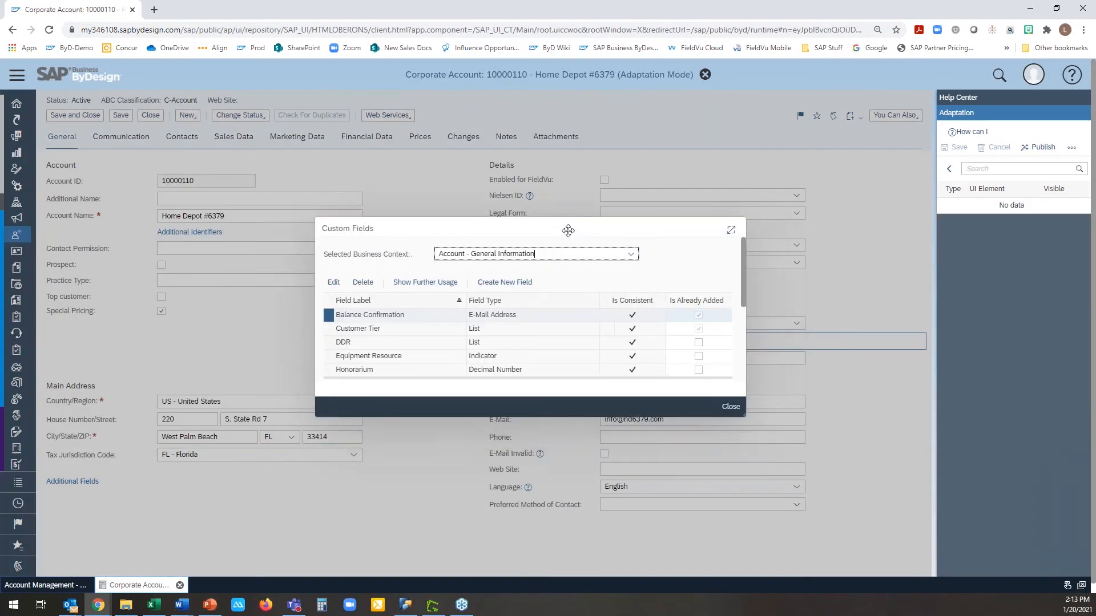
pyautogui.click(452, 329)
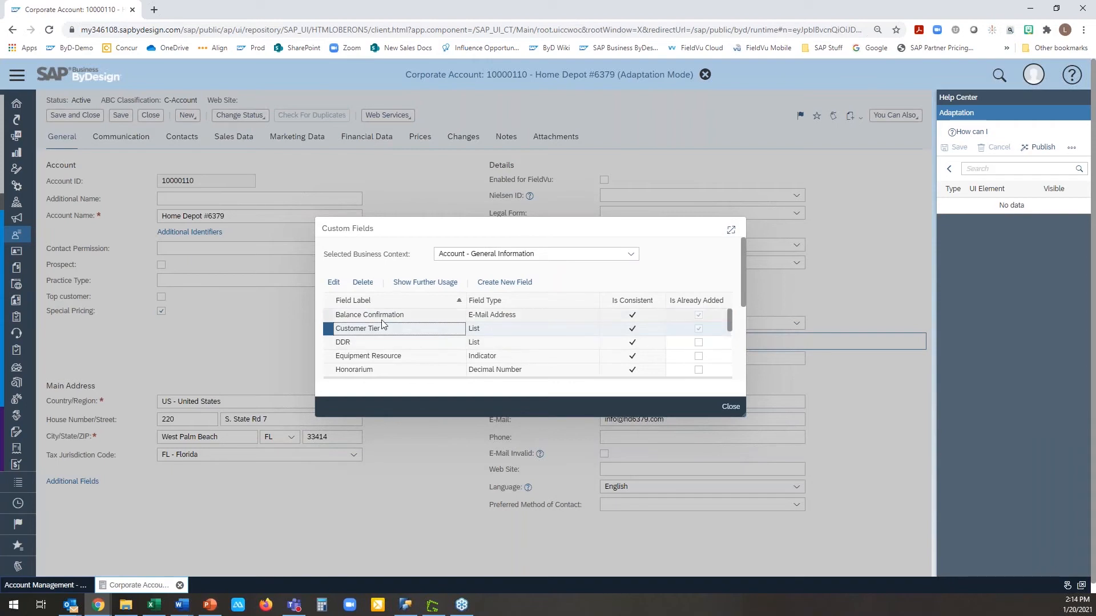
# Examine the field types offered when creating a new custom field, and cancel the creation
pyautogui.click(485, 282)
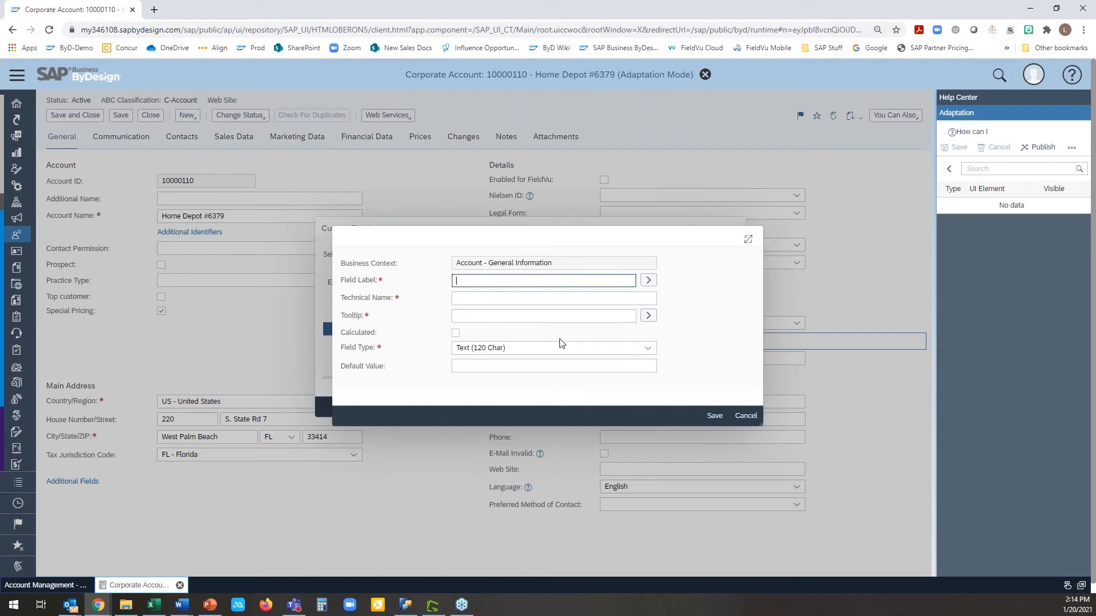
pyautogui.click(647, 348)
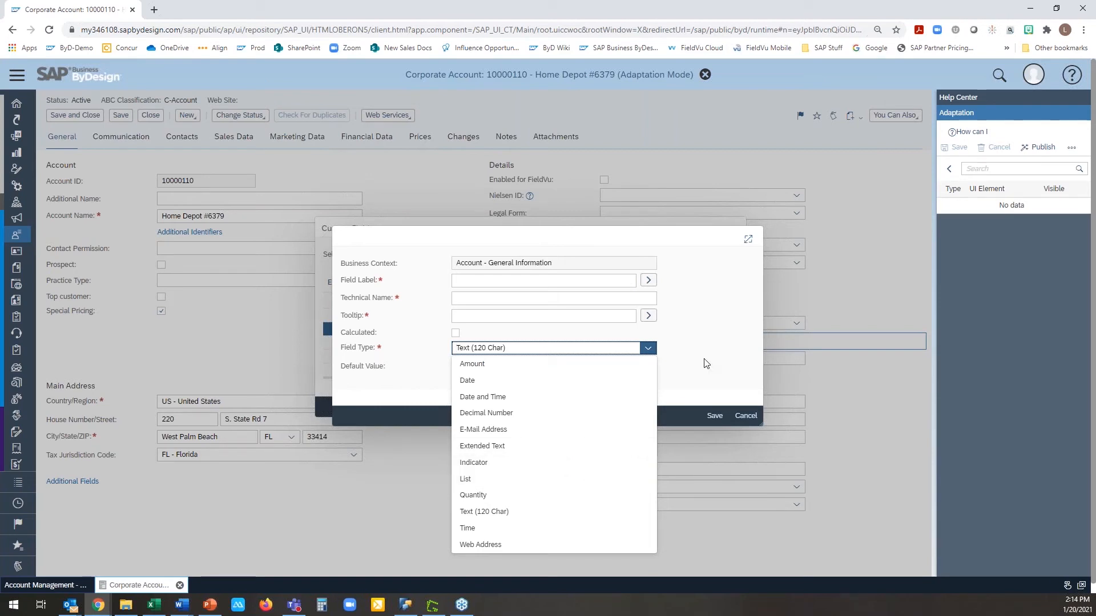
pyautogui.click(724, 422)
pyautogui.click(745, 416)
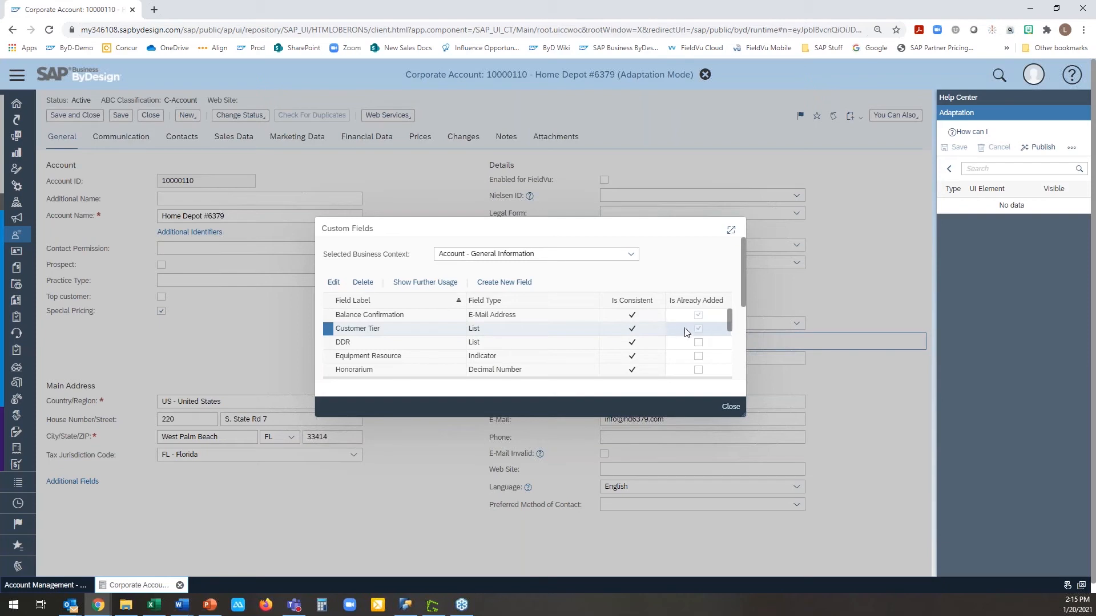
# Review the extension scenarios under the Customer Tier field's further usage, and close the usage view and custom fields dialog
pyautogui.moveTo(466, 238); pyautogui.dragTo(228, 246)
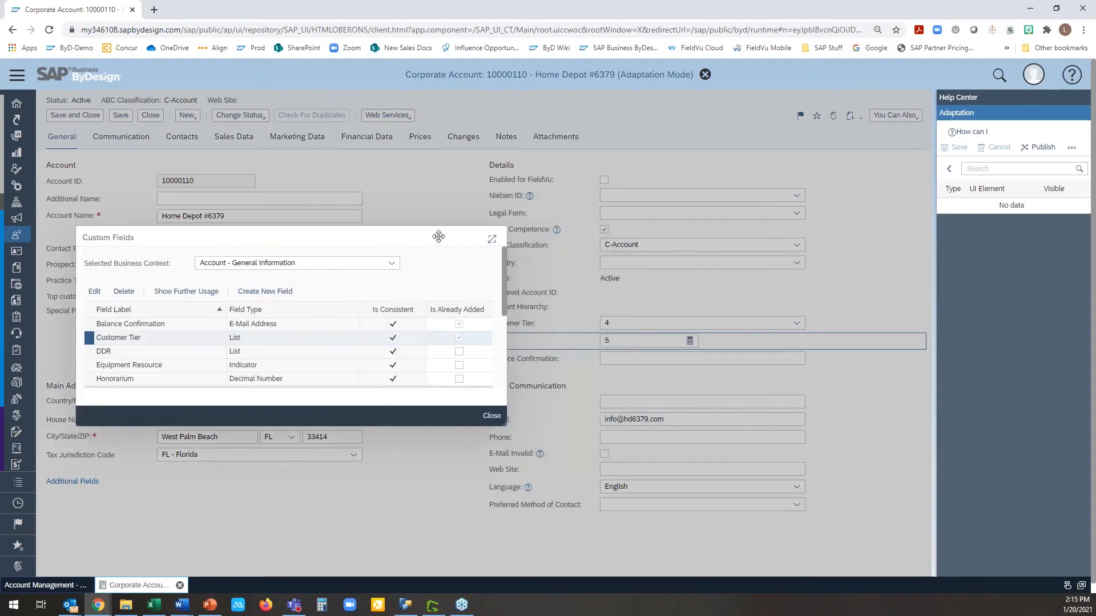
pyautogui.moveTo(439, 237); pyautogui.dragTo(485, 232)
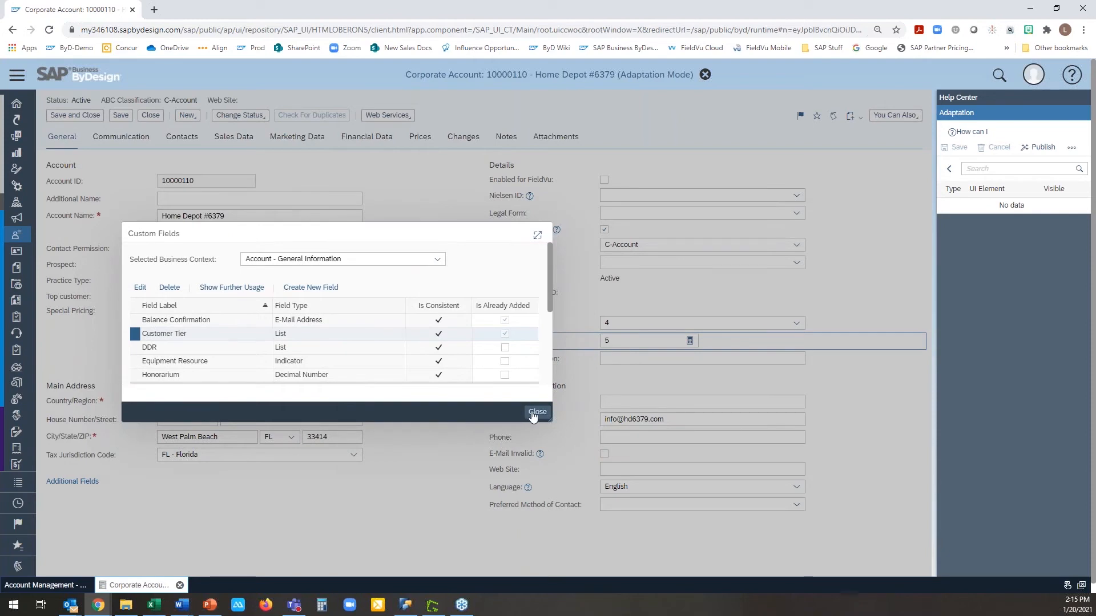
pyautogui.click(232, 290)
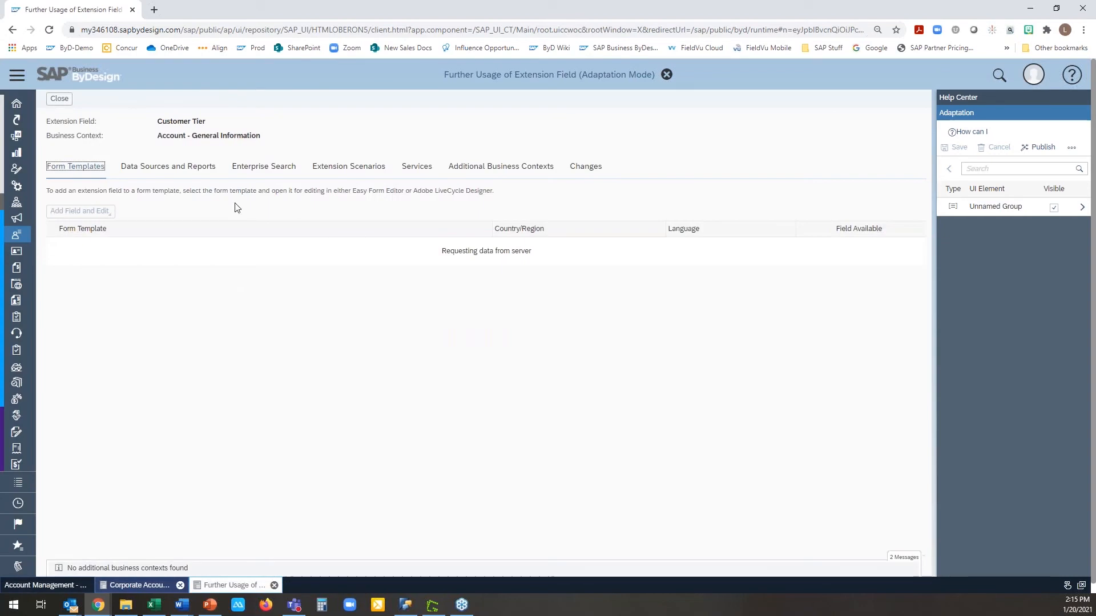
pyautogui.click(370, 171)
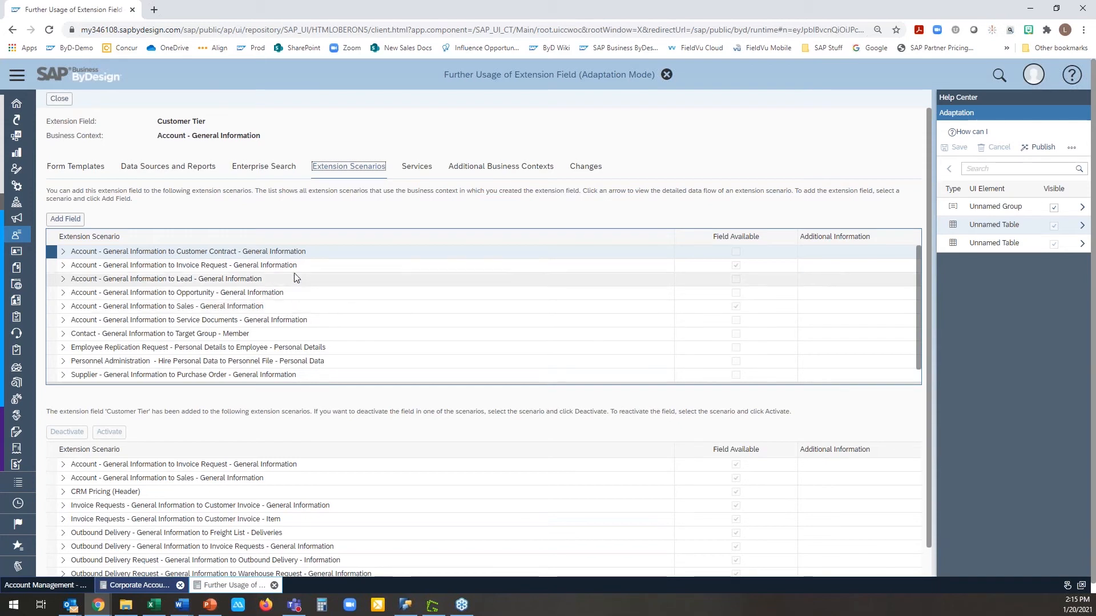
pyautogui.scroll(-3, 336, 276)
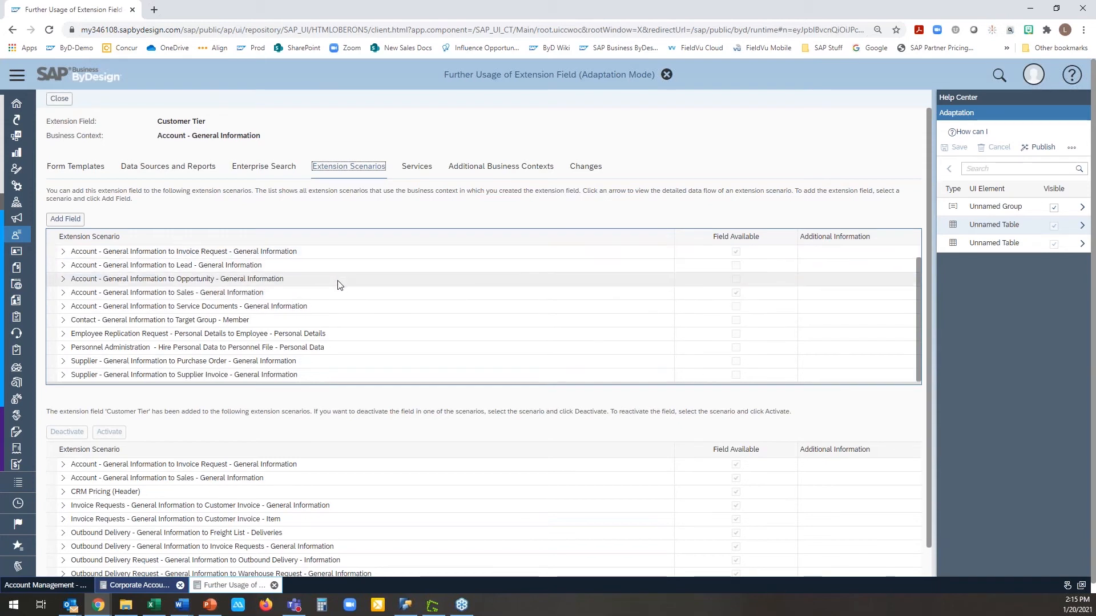
pyautogui.scroll(3, 334, 331)
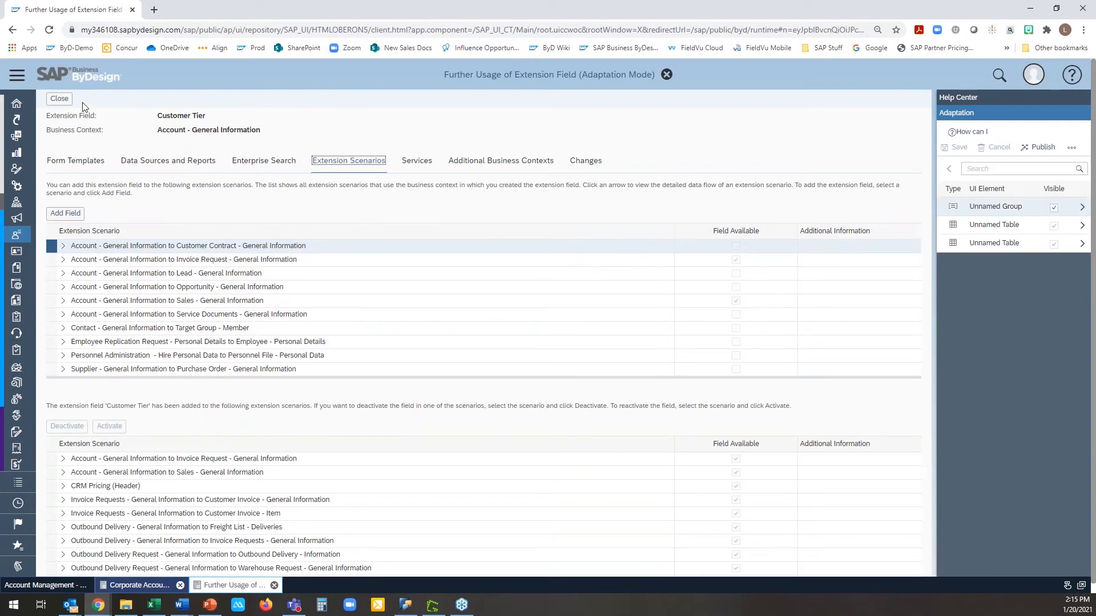
pyautogui.click(64, 103)
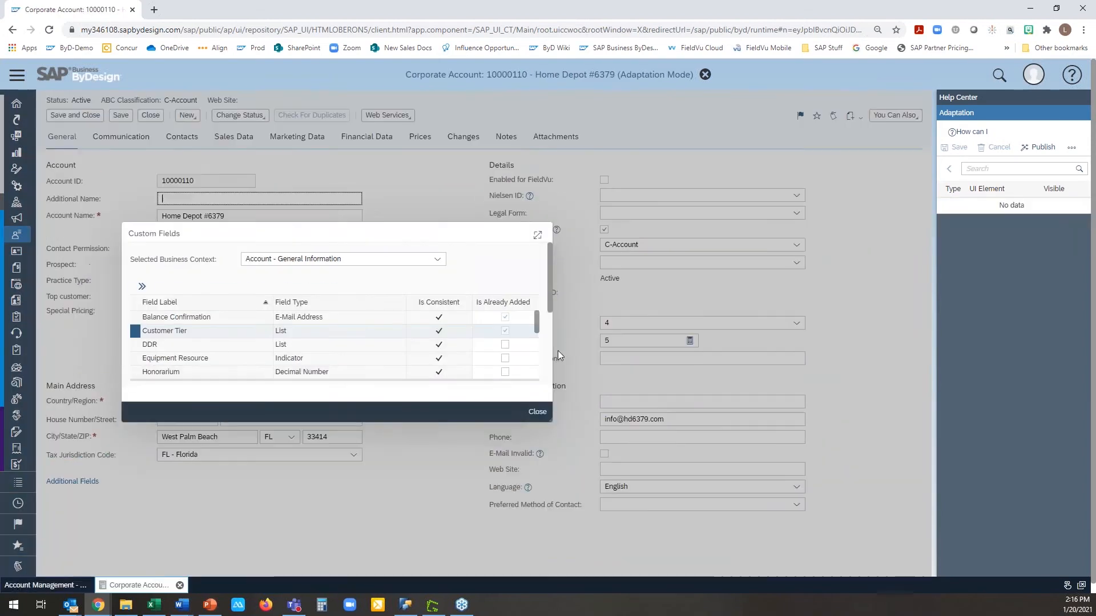
pyautogui.click(537, 411)
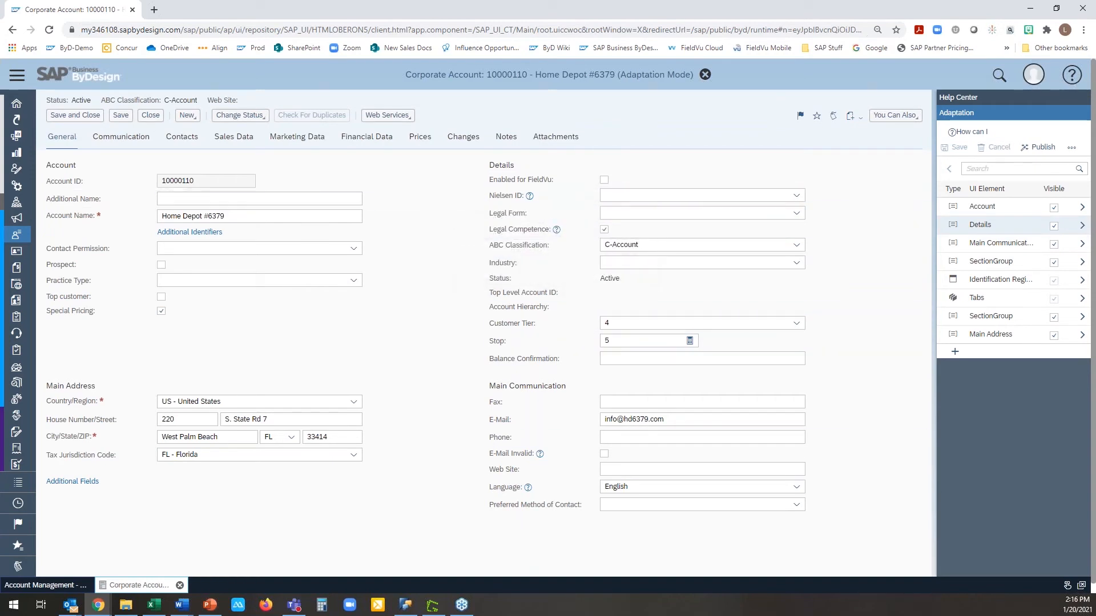
# Open the overview of the Home Depot #6379 account while staying in adaptation mode
pyautogui.click(209, 604)
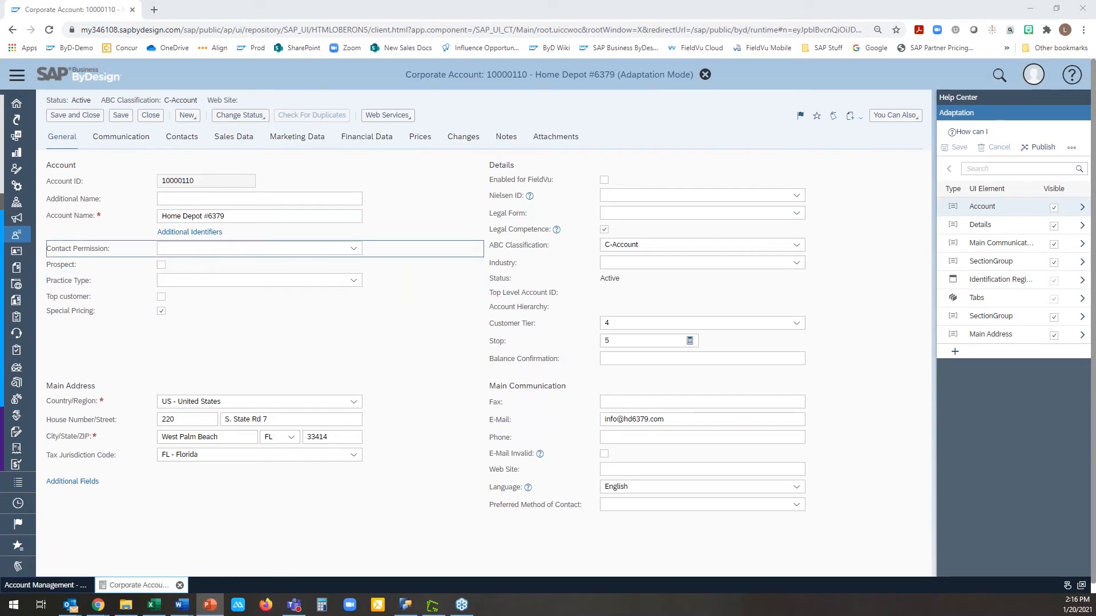
pyautogui.scroll(-1, 433, 246)
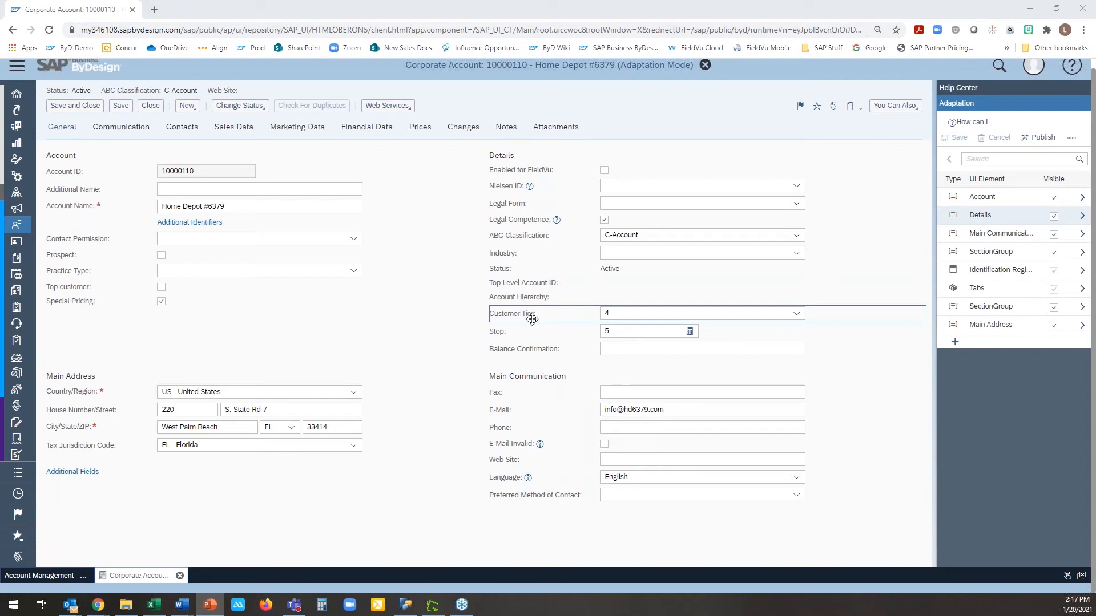
pyautogui.click(913, 108)
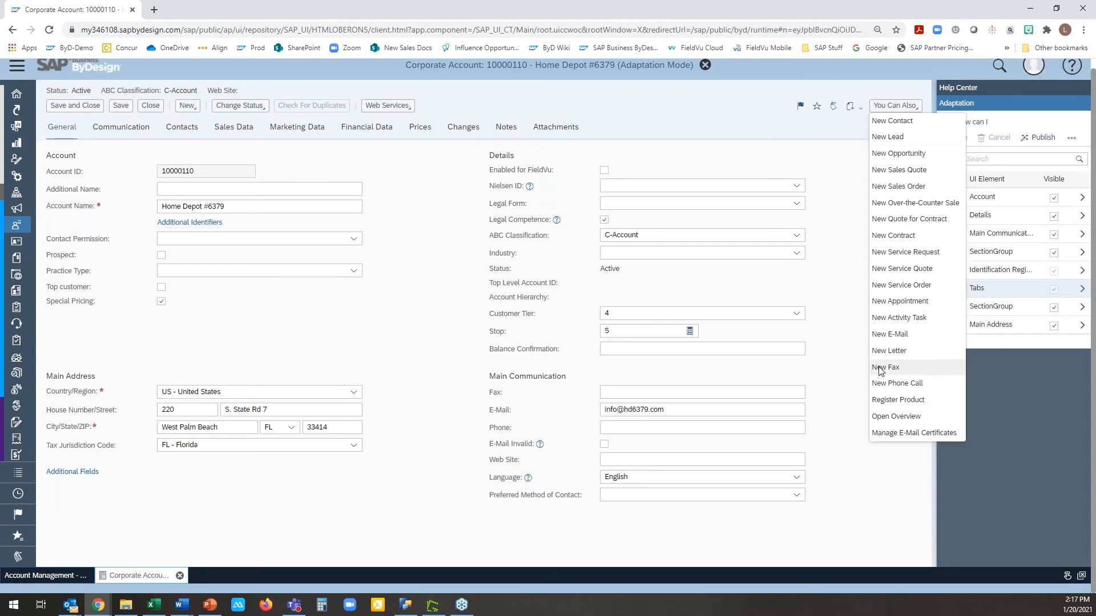
pyautogui.click(889, 416)
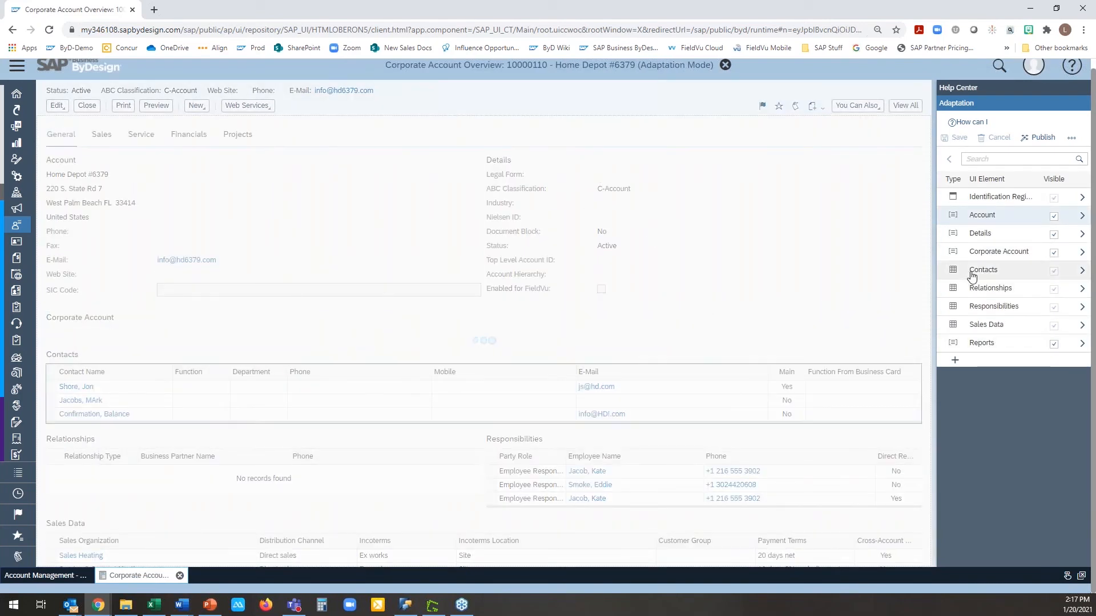
# Add the Customer Tier extension field to the Details section of the account overview
pyautogui.click(979, 236)
pyautogui.click(957, 361)
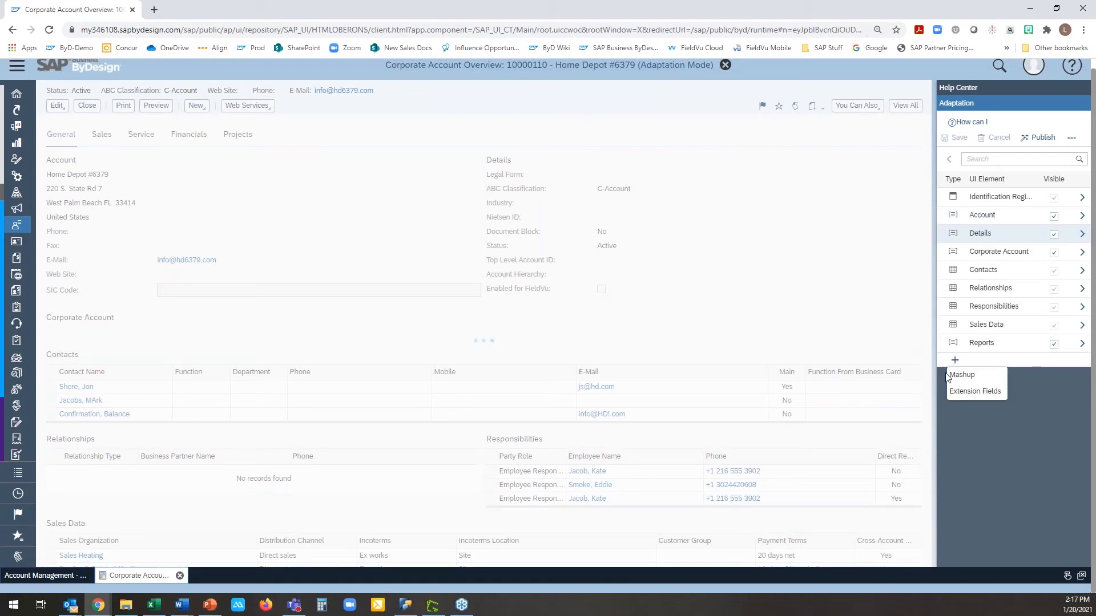
pyautogui.click(953, 392)
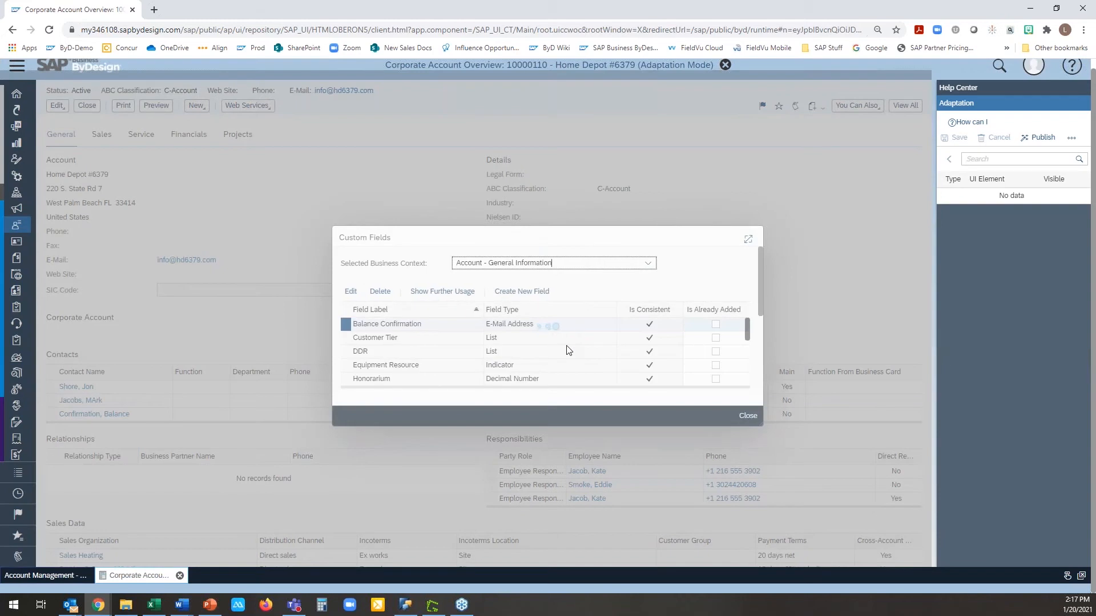
pyautogui.click(715, 338)
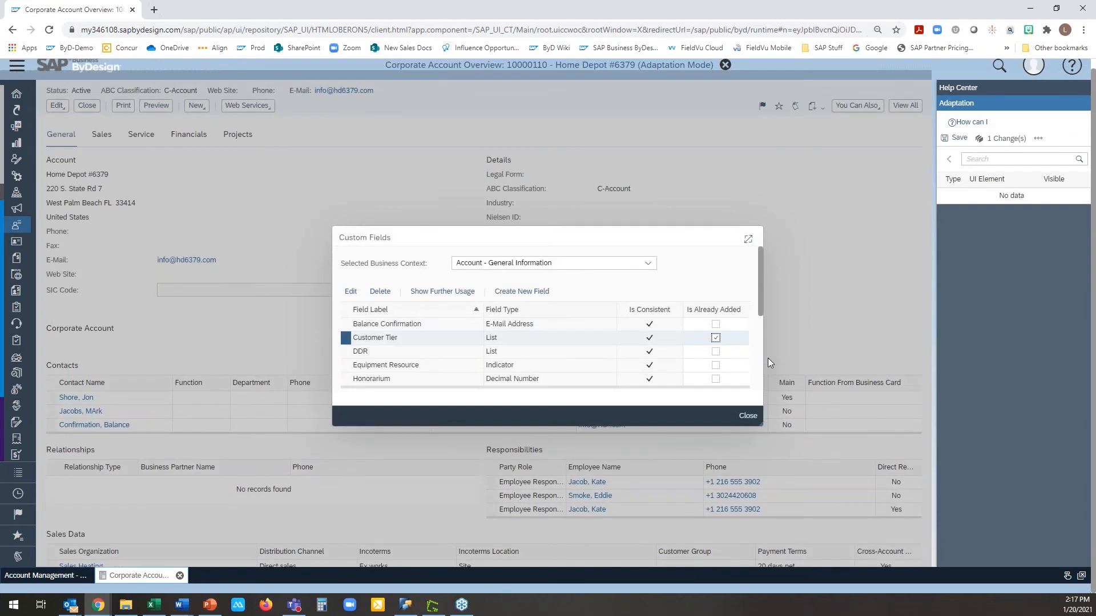
pyautogui.click(747, 415)
# Publish the adaptation changes made to the corporate account overview screen
pyautogui.click(1037, 138)
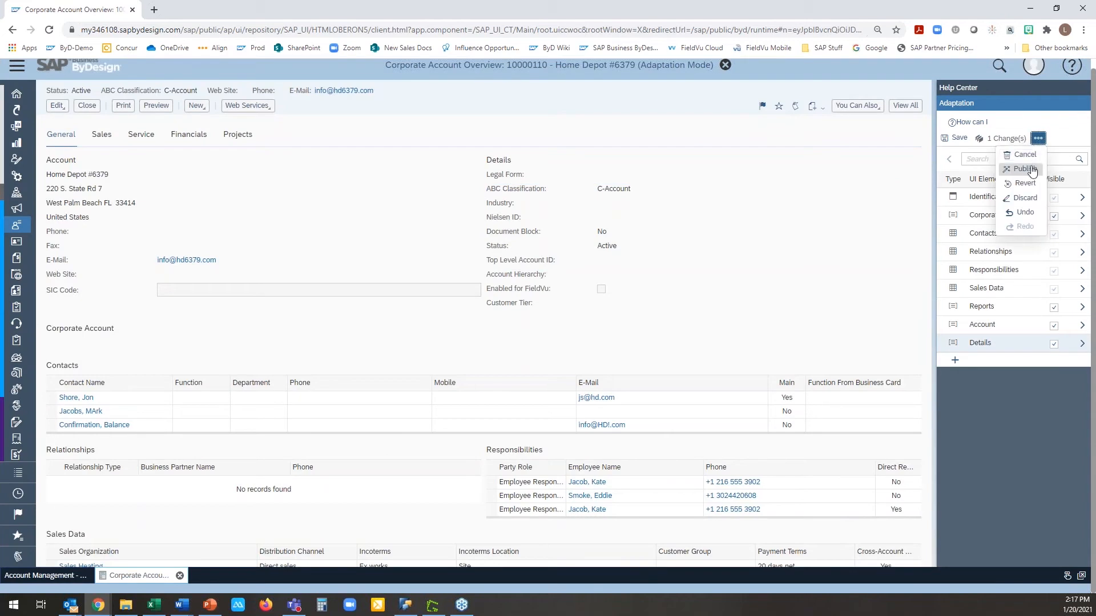
pyautogui.click(1028, 171)
pyautogui.click(454, 327)
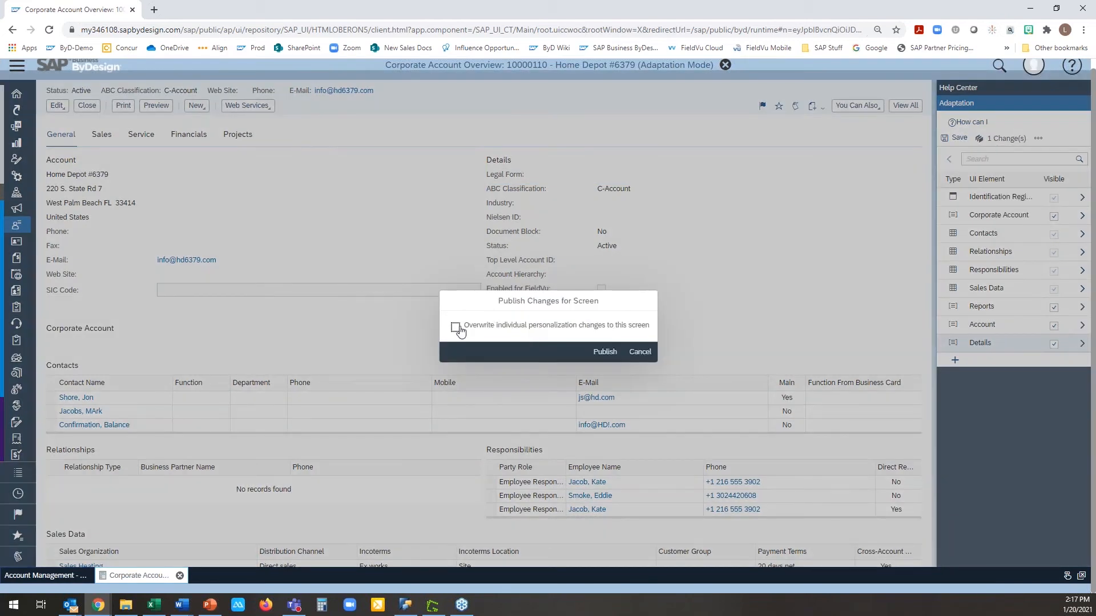
pyautogui.click(604, 352)
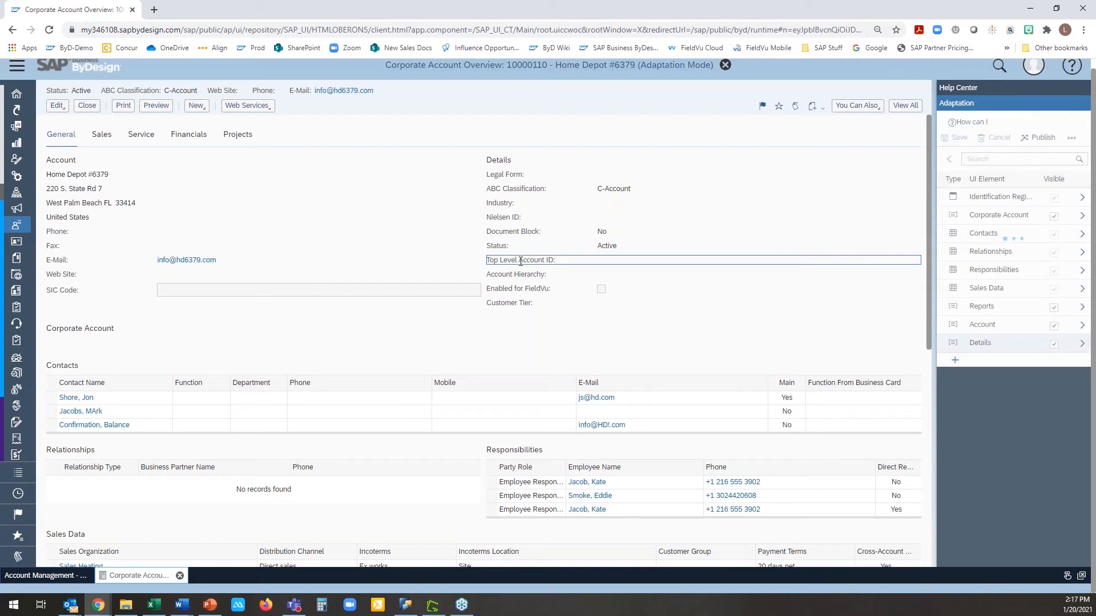
# Return to the Accounts list in Account Management while staying in adaptation mode
pyautogui.scroll(2, 521, 262)
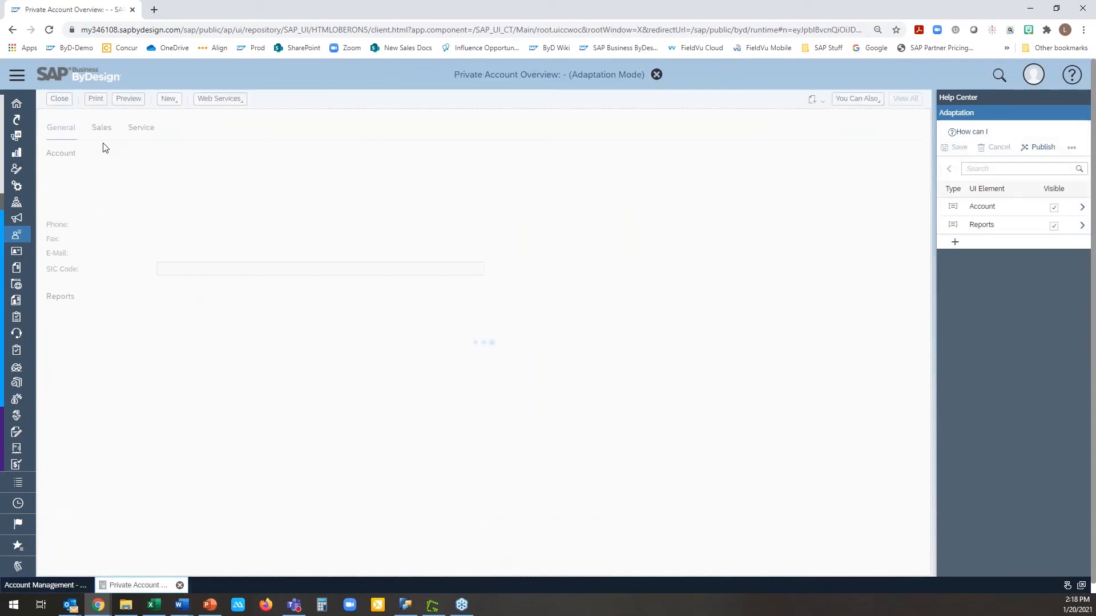
pyautogui.click(19, 239)
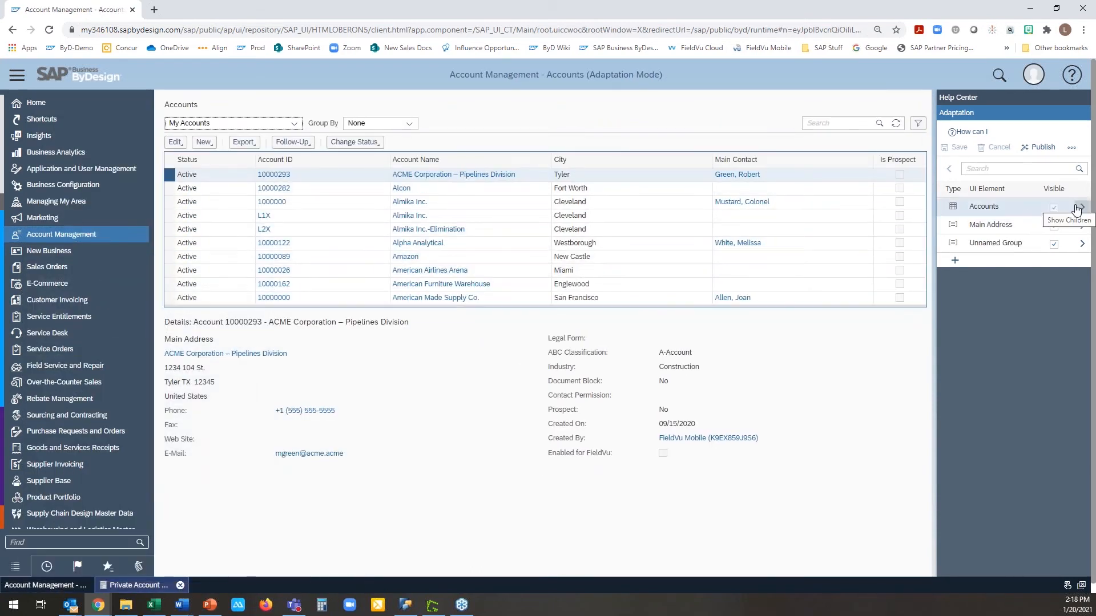
# Inspect the adaptable fields of the account details group and the advanced search fields of the Accounts list
pyautogui.click(1082, 243)
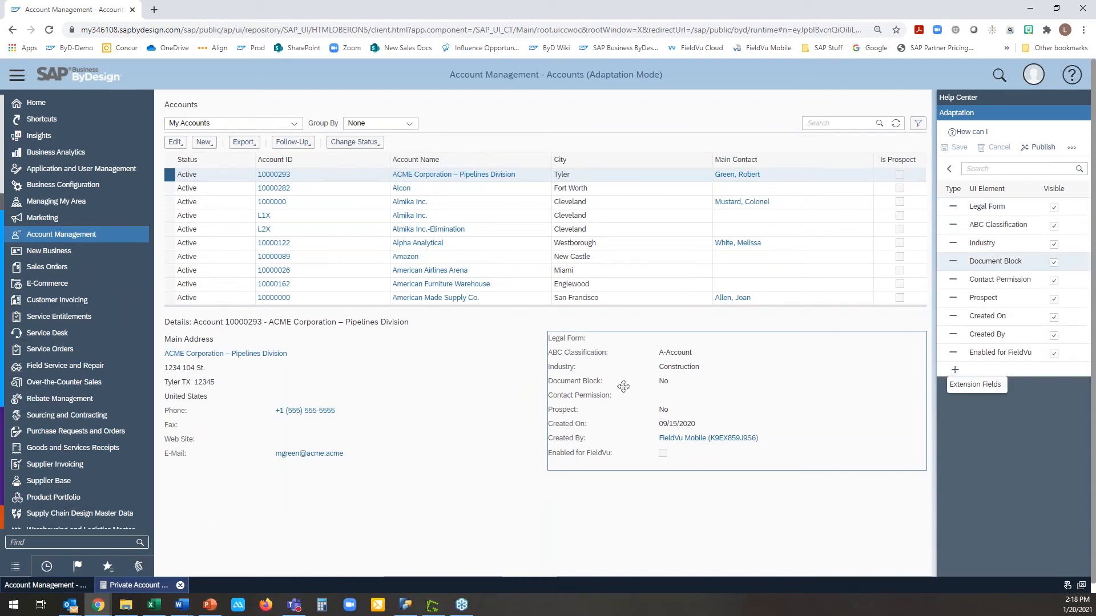
pyautogui.click(918, 125)
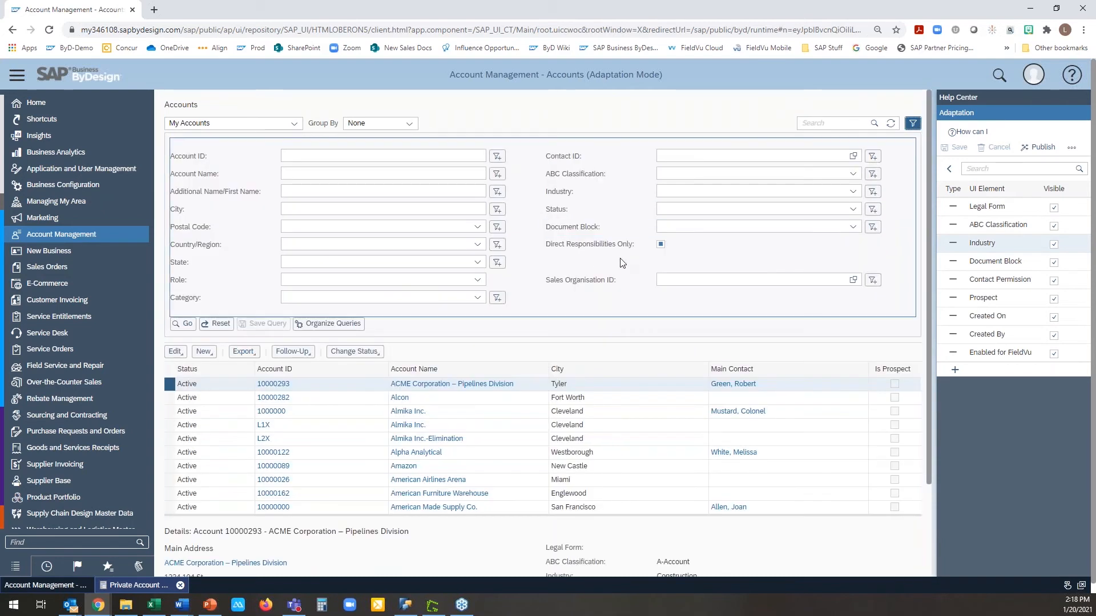
pyautogui.click(832, 222)
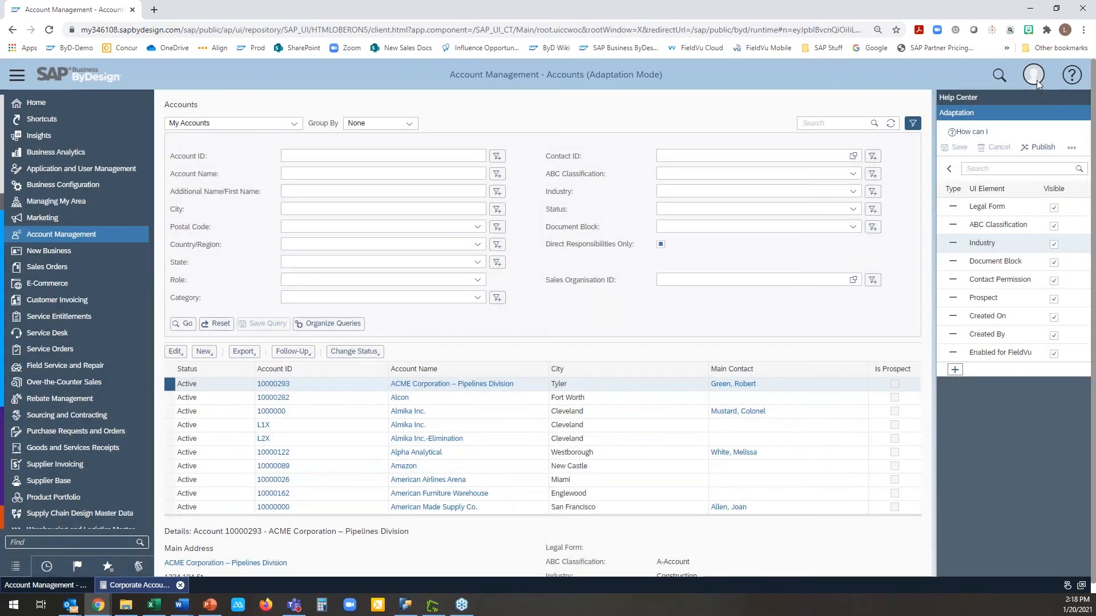
pyautogui.click(913, 123)
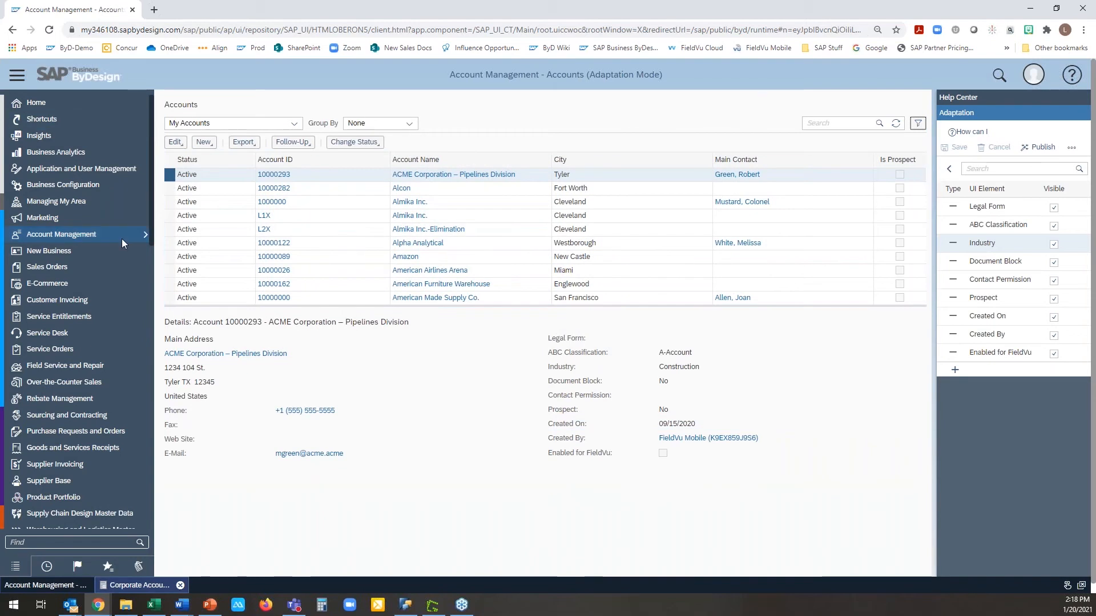
# Start a new sales order in adaptation mode and bring up the custom fields for its Delivery section
pyautogui.moveTo(67, 269)
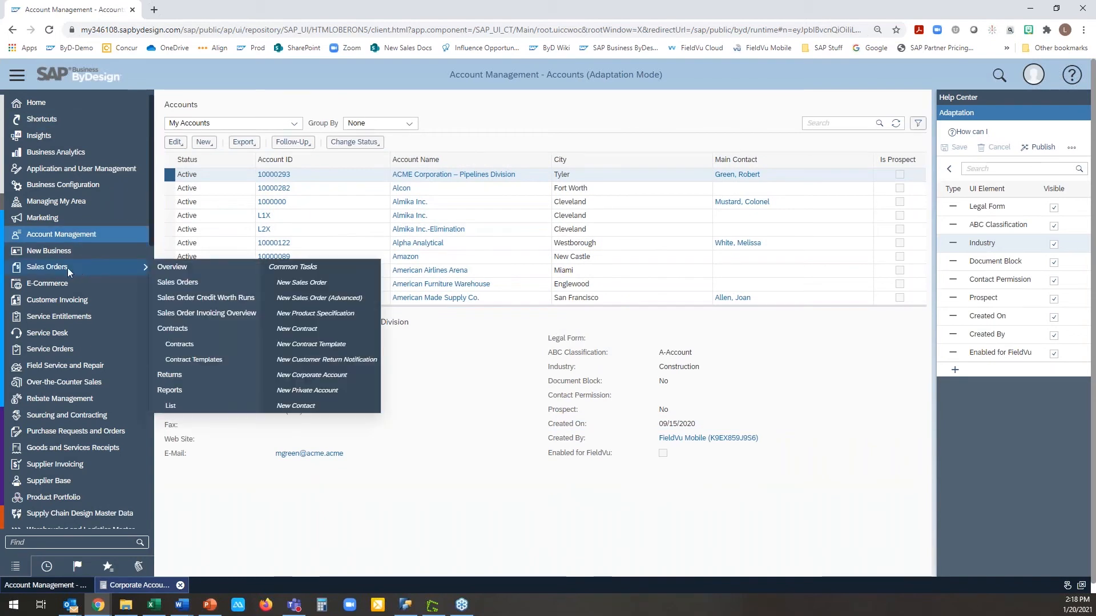
pyautogui.click(288, 283)
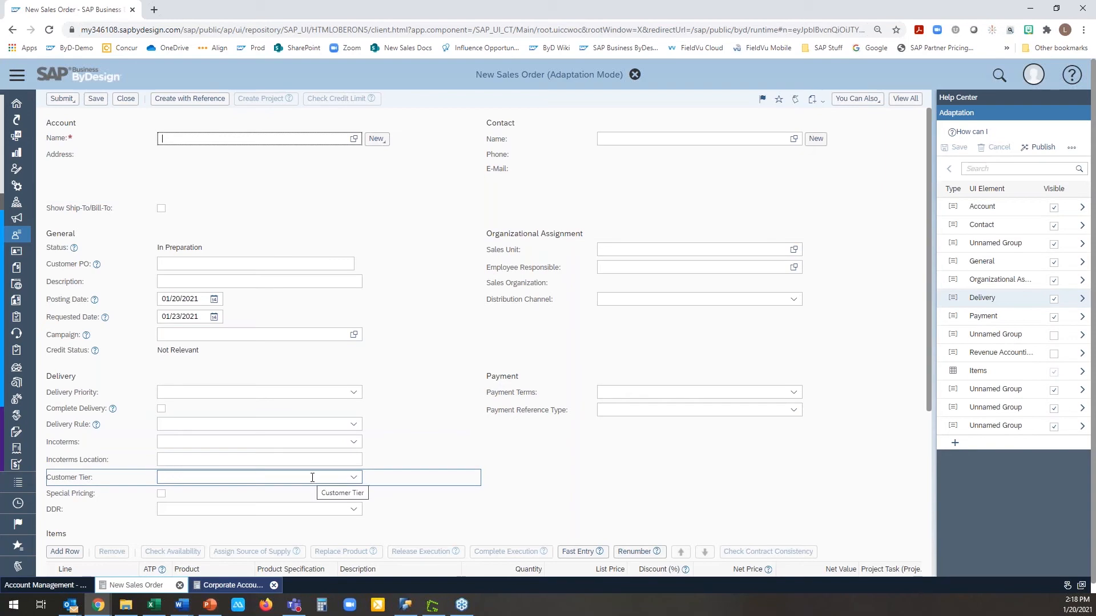
pyautogui.click(1081, 298)
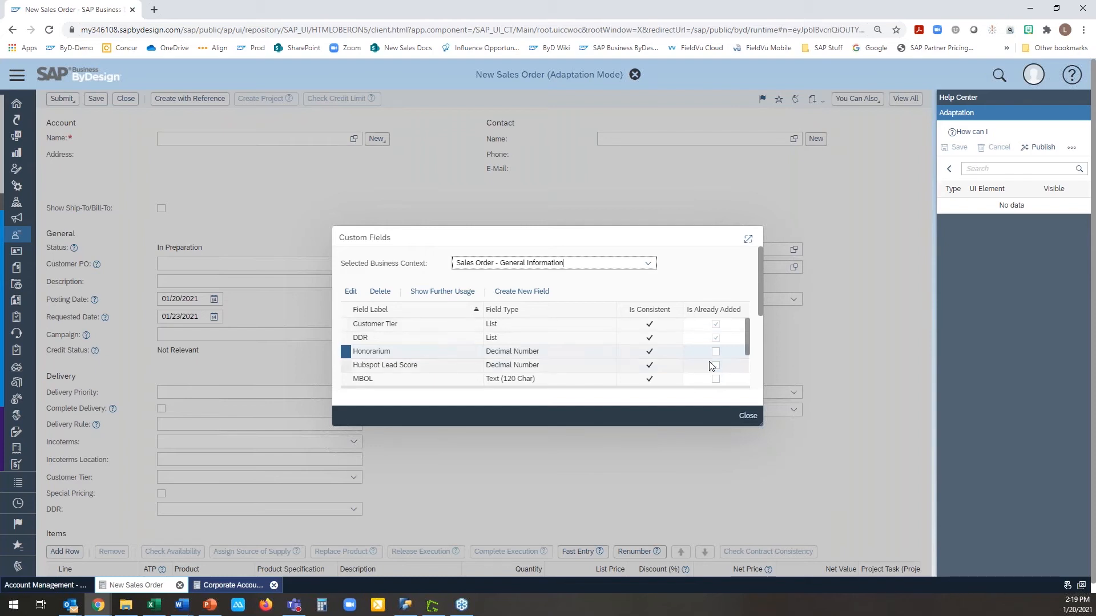
# Show the further usage of the Customer Tier field in the Sales Order - General Information context
pyautogui.click(747, 328)
pyautogui.click(660, 329)
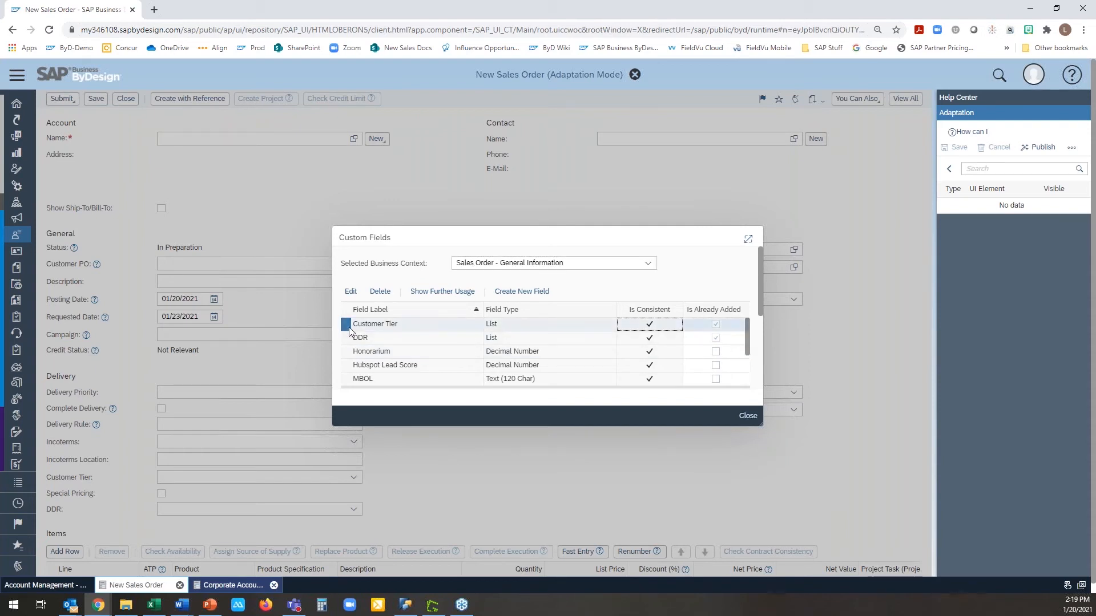
pyautogui.click(433, 293)
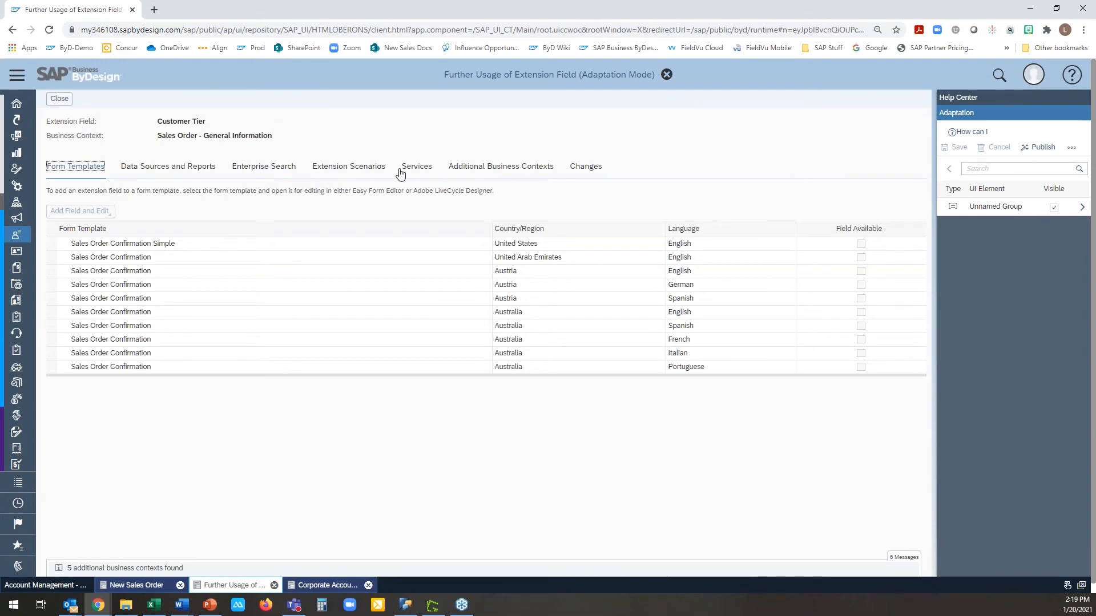
# Review the extension scenarios, including CRM Pricing (Header), and the services available for the Customer Tier field
pyautogui.click(368, 170)
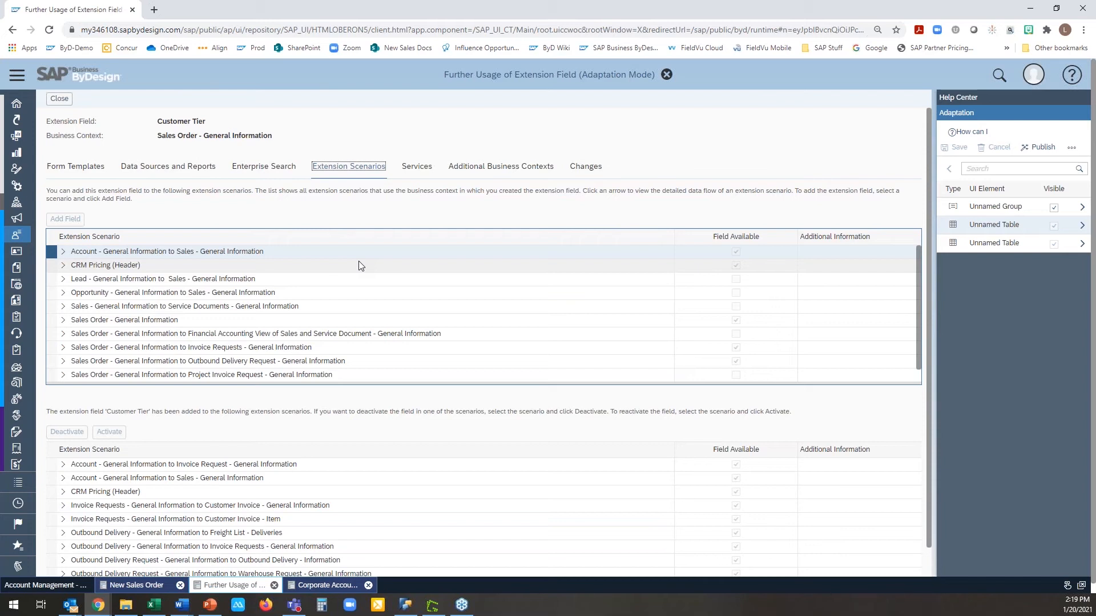
pyautogui.click(55, 267)
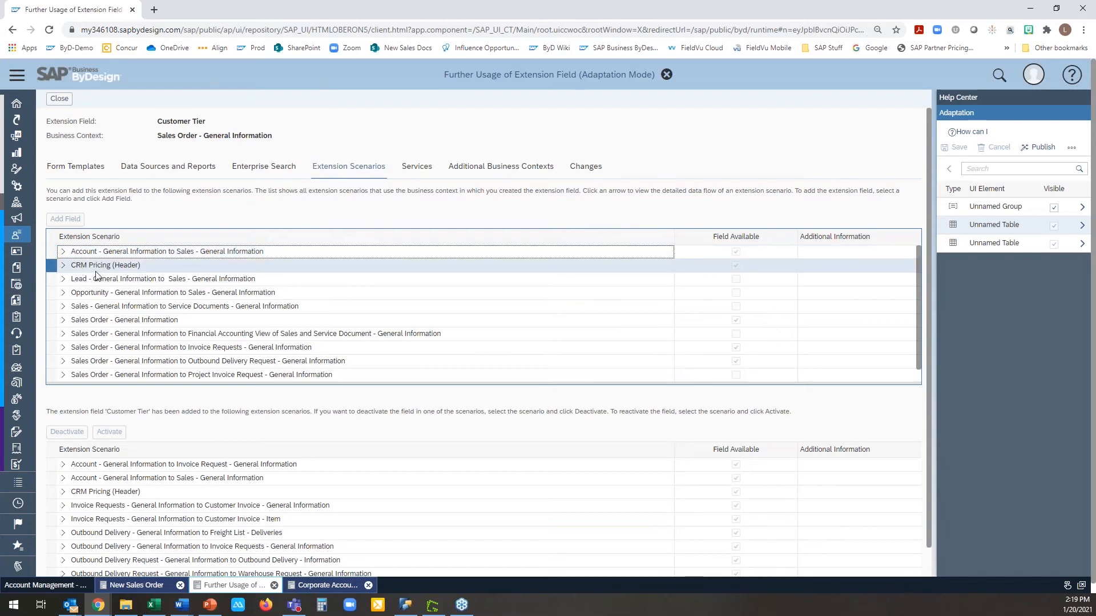
pyautogui.scroll(-1, 96, 276)
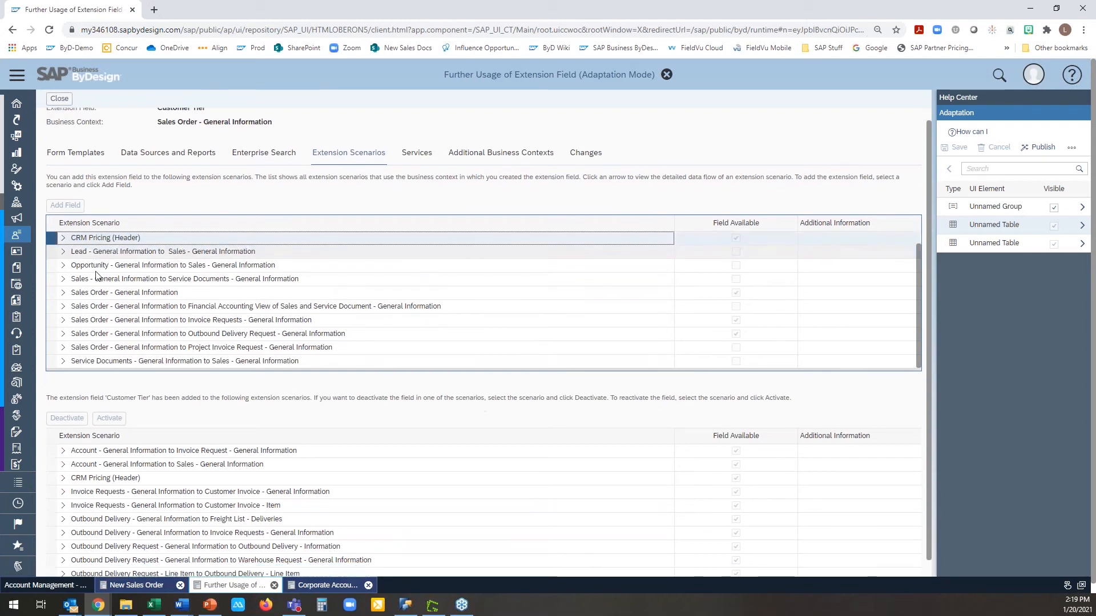
pyautogui.scroll(1, 96, 275)
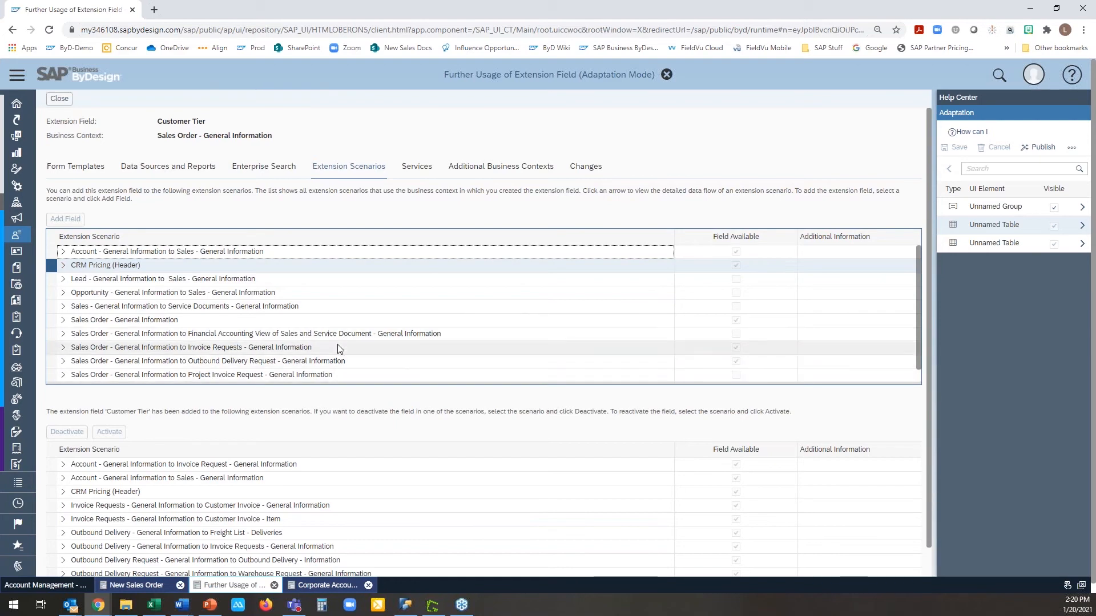
pyautogui.click(418, 172)
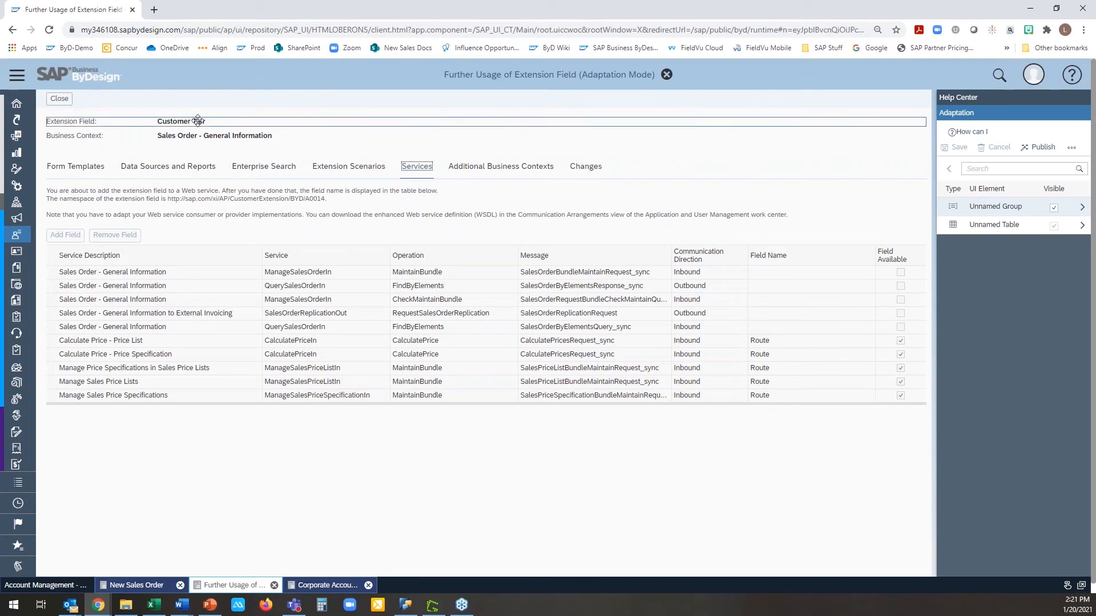
# Close the further usage view and the custom fields dialog, and leave adaptation mode
pyautogui.click(60, 98)
pyautogui.click(747, 416)
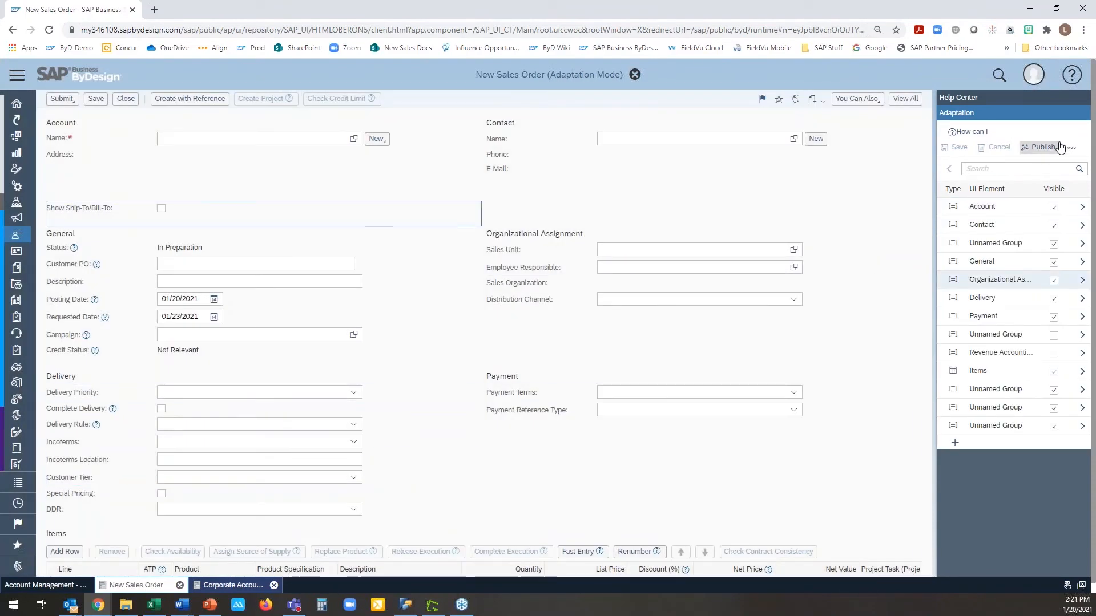
pyautogui.click(1034, 75)
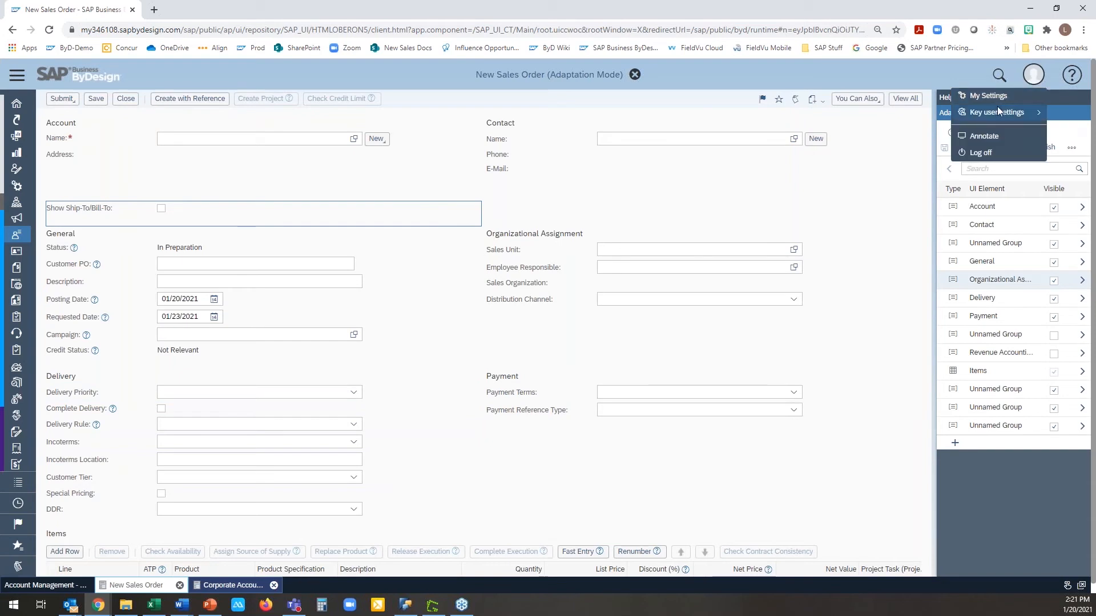
pyautogui.moveTo(998, 110)
pyautogui.click(929, 115)
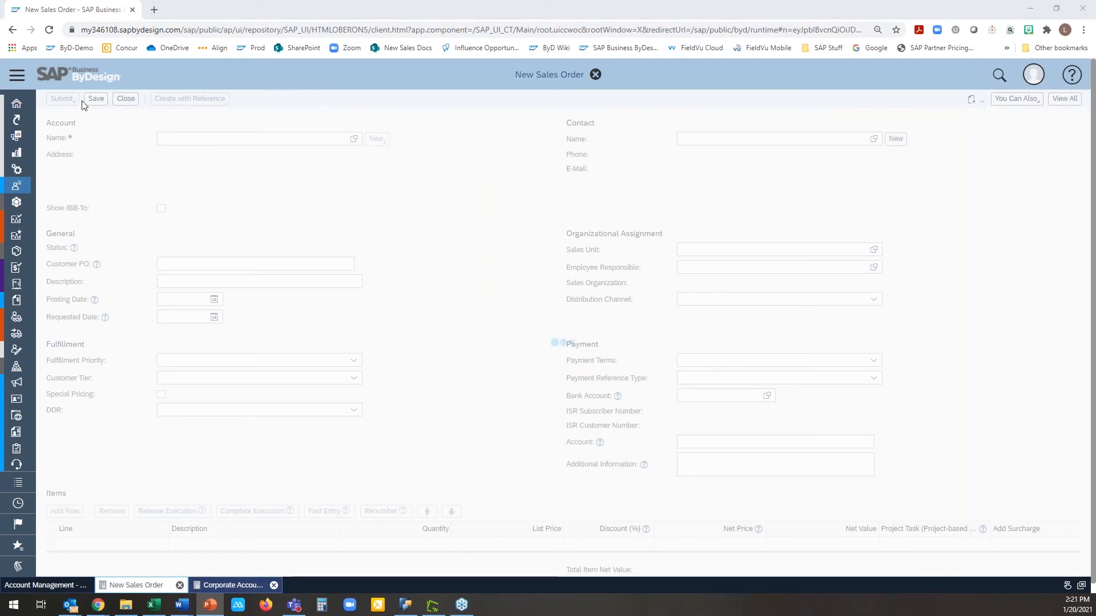
# Open the activity list of the First Implementation project in Business Configuration
pyautogui.click(17, 77)
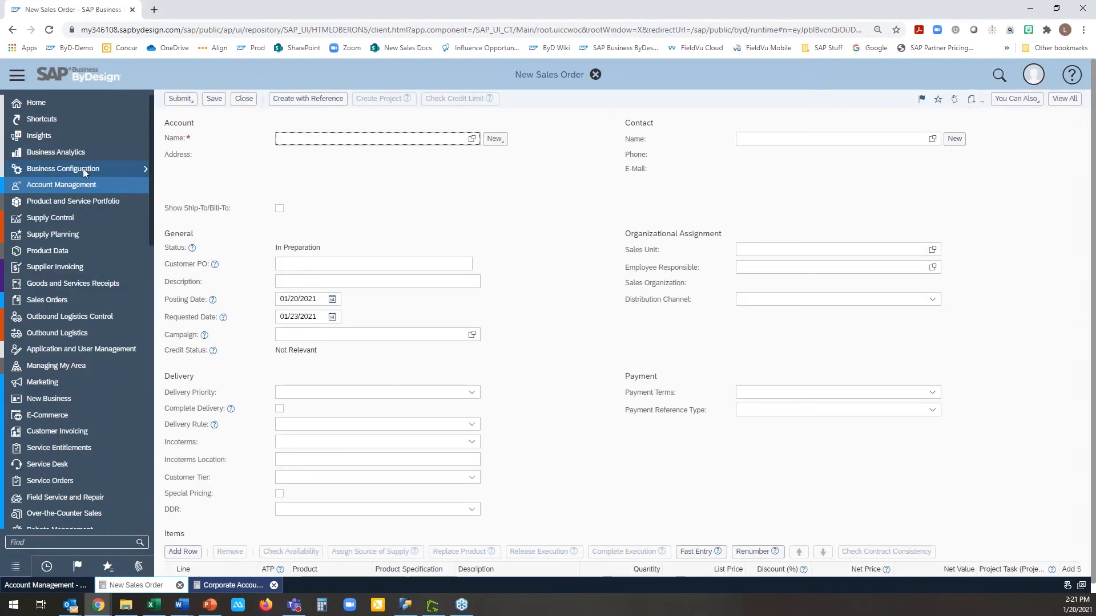
pyautogui.moveTo(93, 170)
pyautogui.click(163, 183)
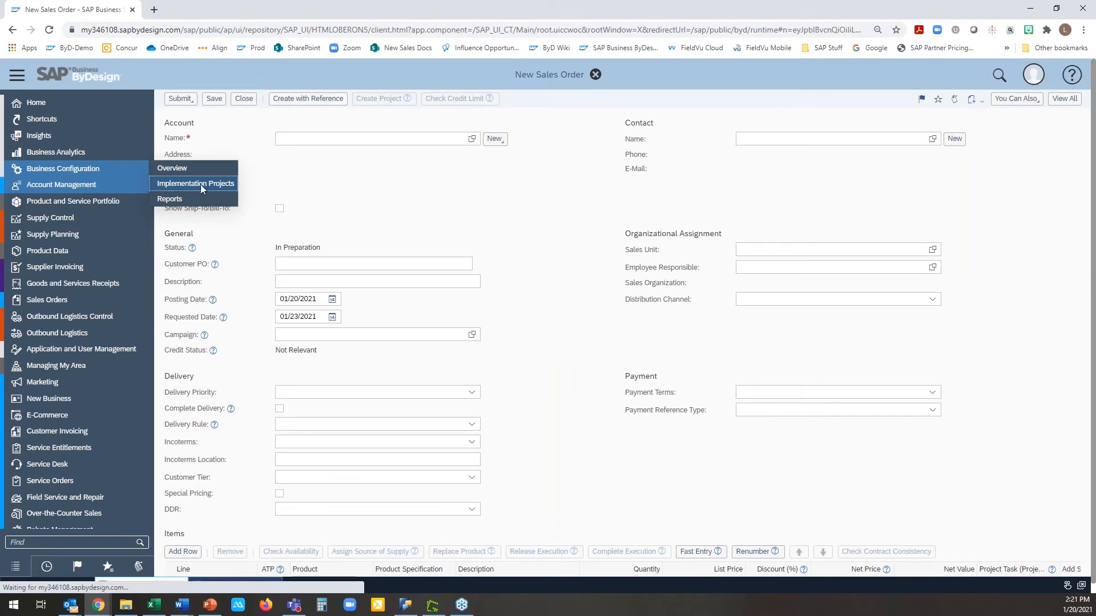
pyautogui.click(181, 177)
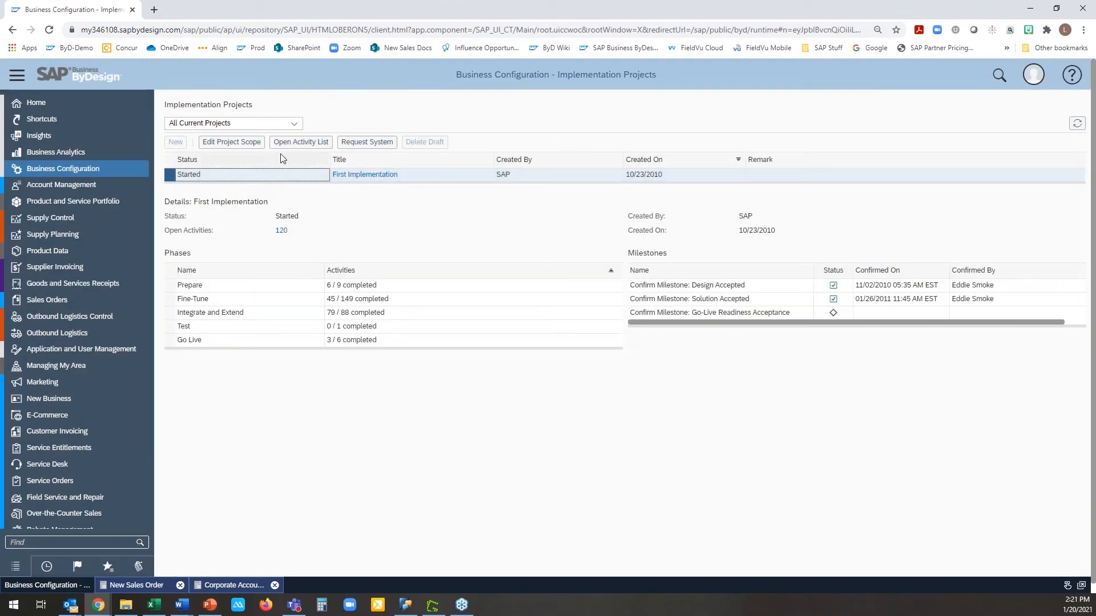
pyautogui.click(321, 147)
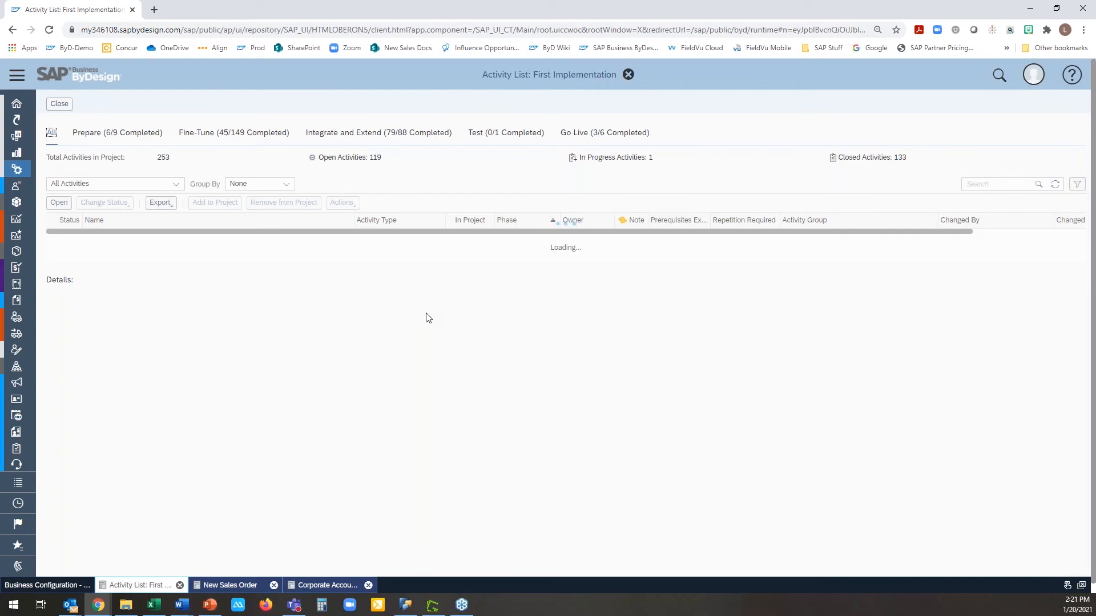
# Search the activities for "configure" and open the pricing procedure settings of Configure Price Strategy
pyautogui.scroll(-3, 429, 318)
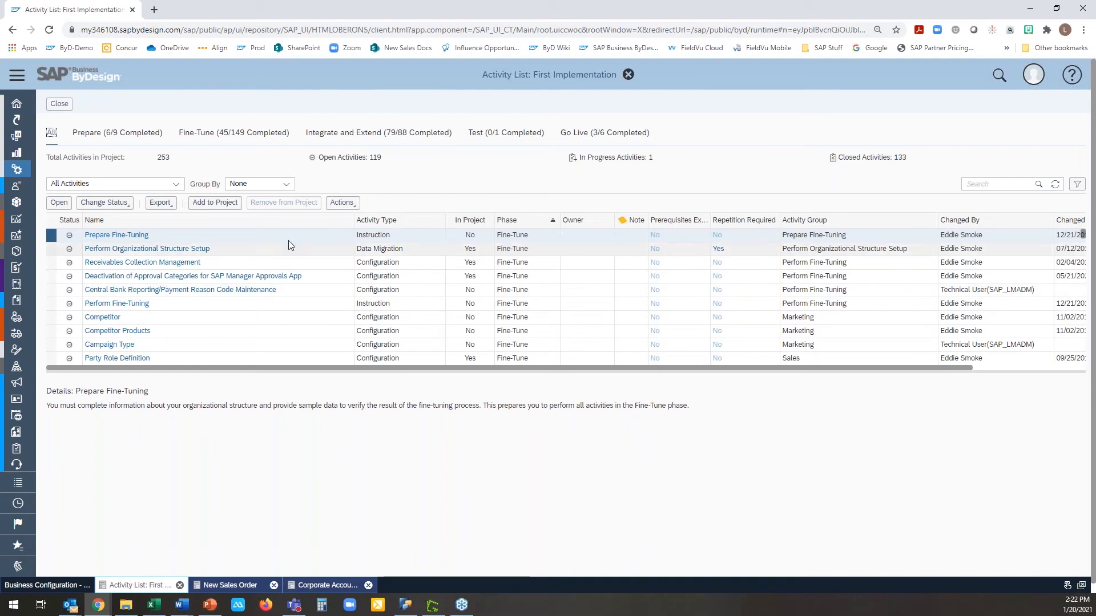
pyautogui.click(981, 185)
pyautogui.write('c')
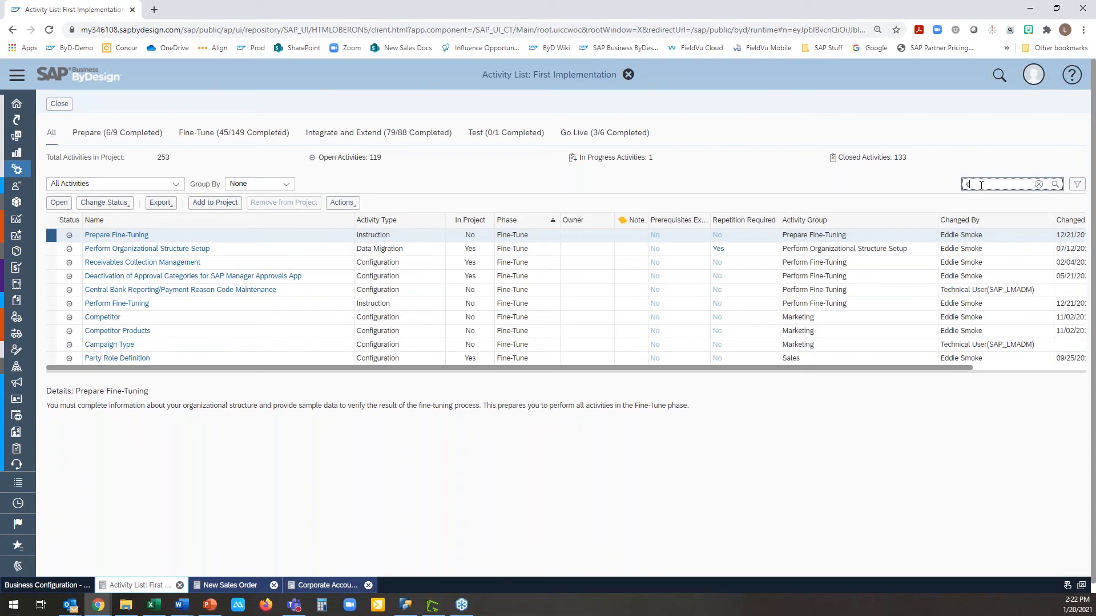
pyautogui.write('onfigure')
pyautogui.press('Return')
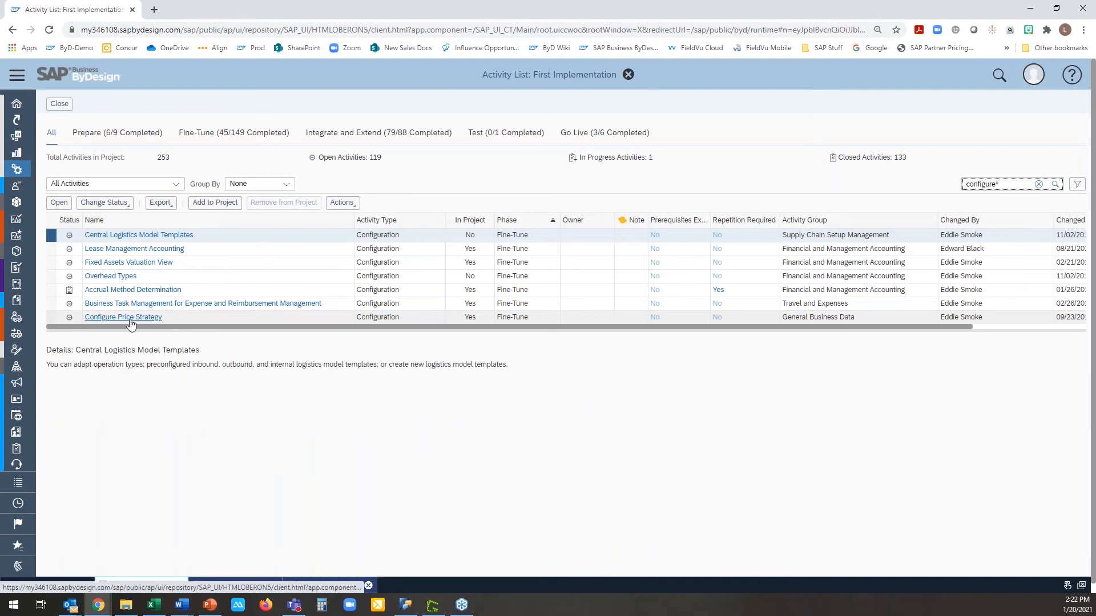
pyautogui.click(165, 321)
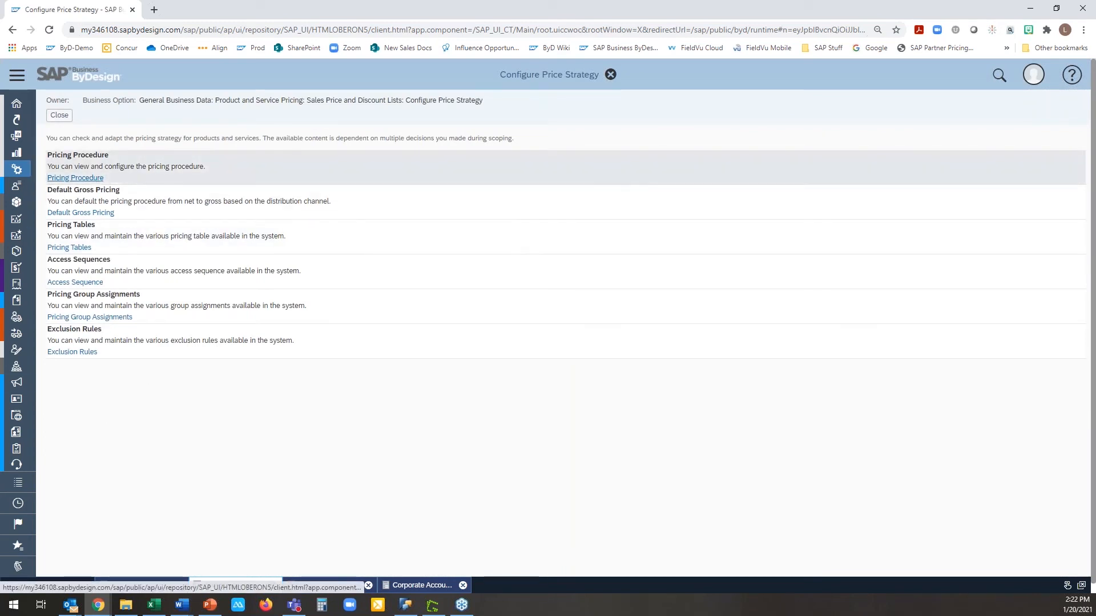
pyautogui.click(91, 178)
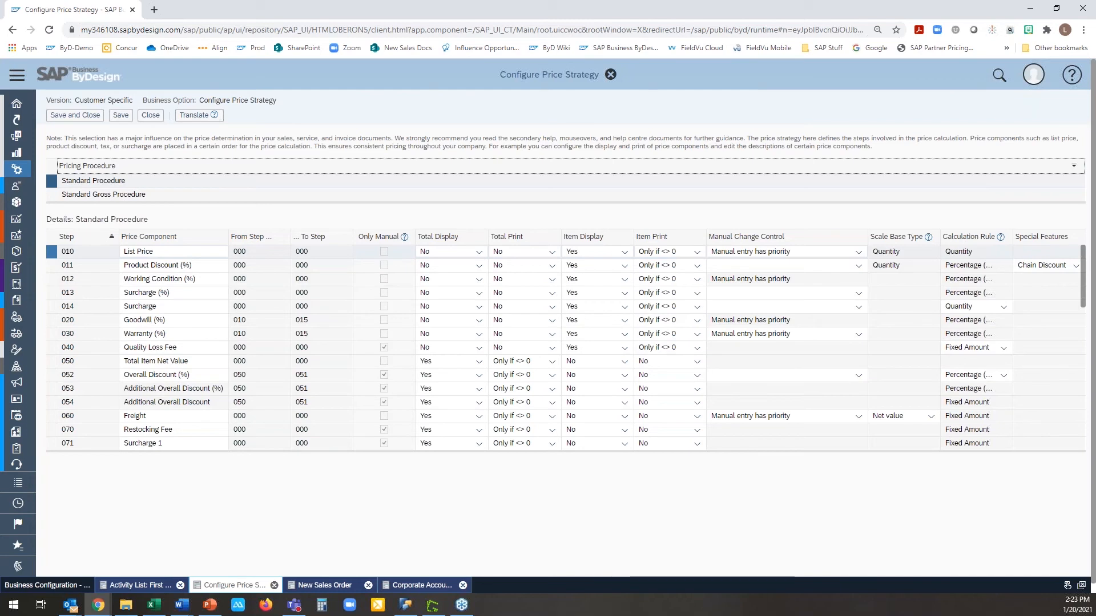
# Review the Total Display options for List Price and the Manual Change Control options for Warranty (%) without changing them
pyautogui.click(474, 253)
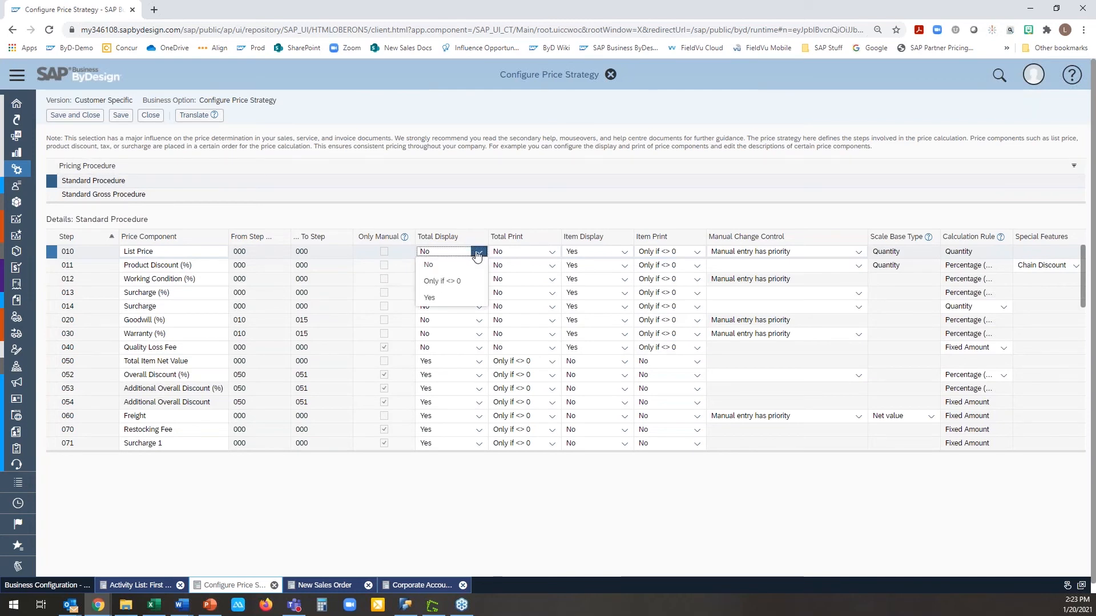
pyautogui.click(540, 211)
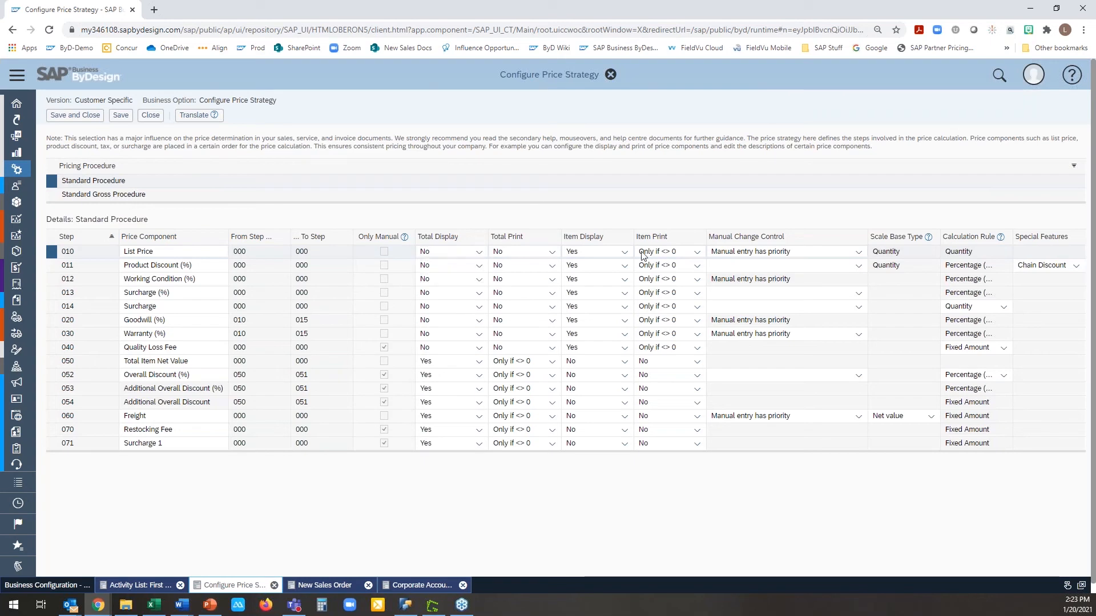
pyautogui.click(859, 335)
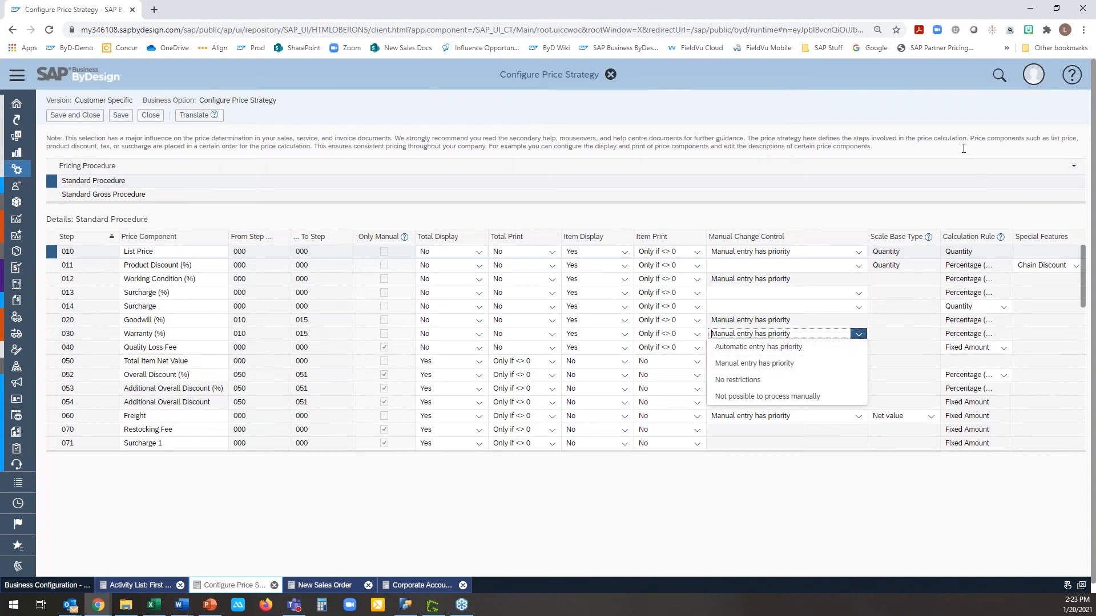
pyautogui.click(1025, 296)
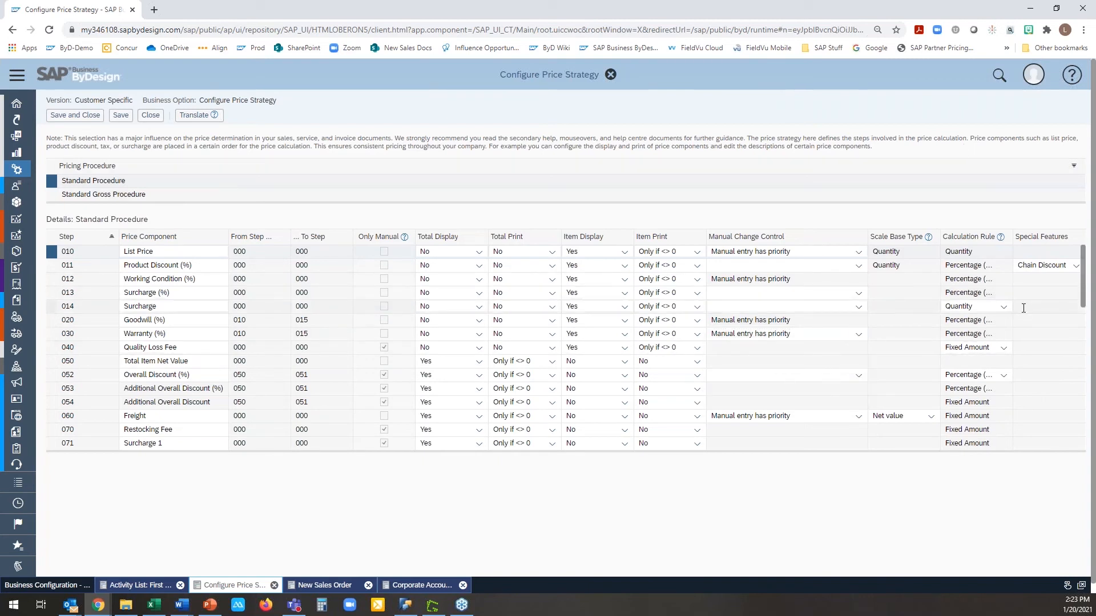
# Review the Calculation Rule options for the Surcharge and Quality Loss Fee price components without changing them
pyautogui.click(1003, 306)
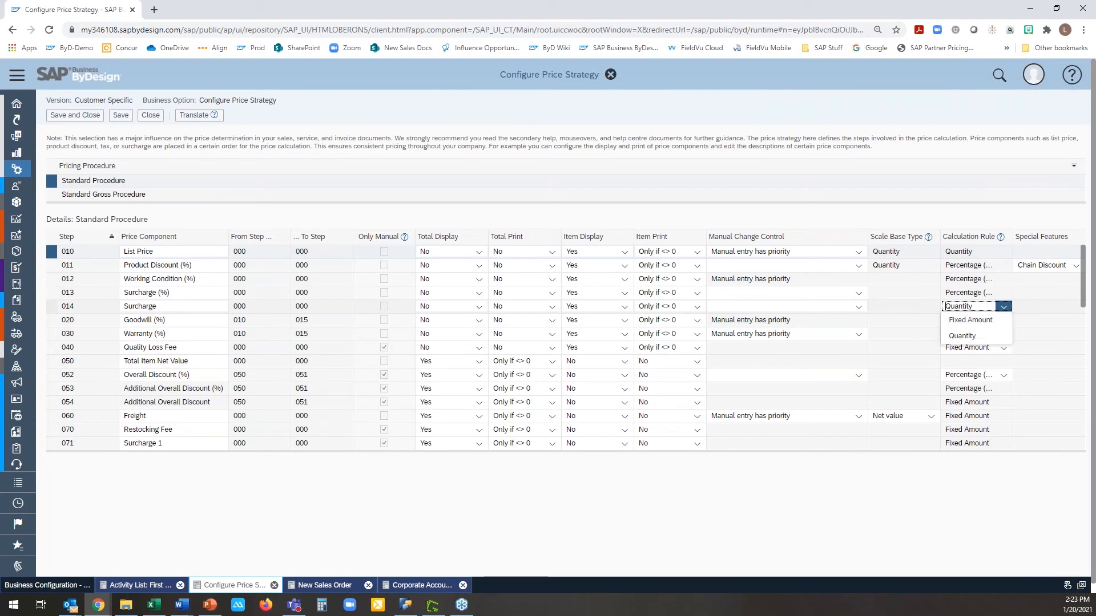
pyautogui.click(1003, 309)
pyautogui.click(1008, 352)
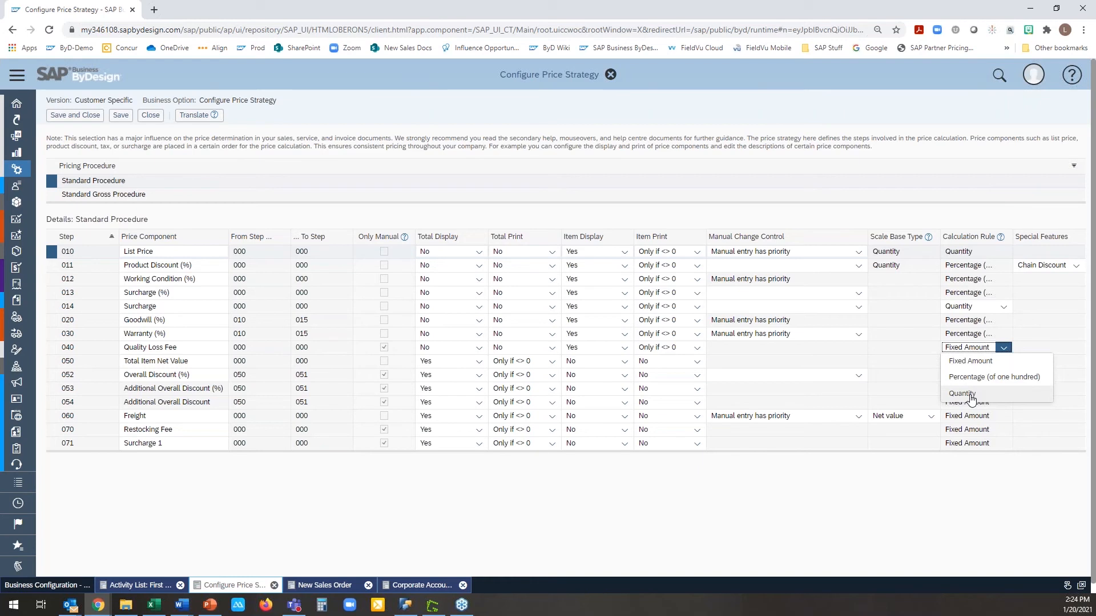
pyautogui.click(1035, 360)
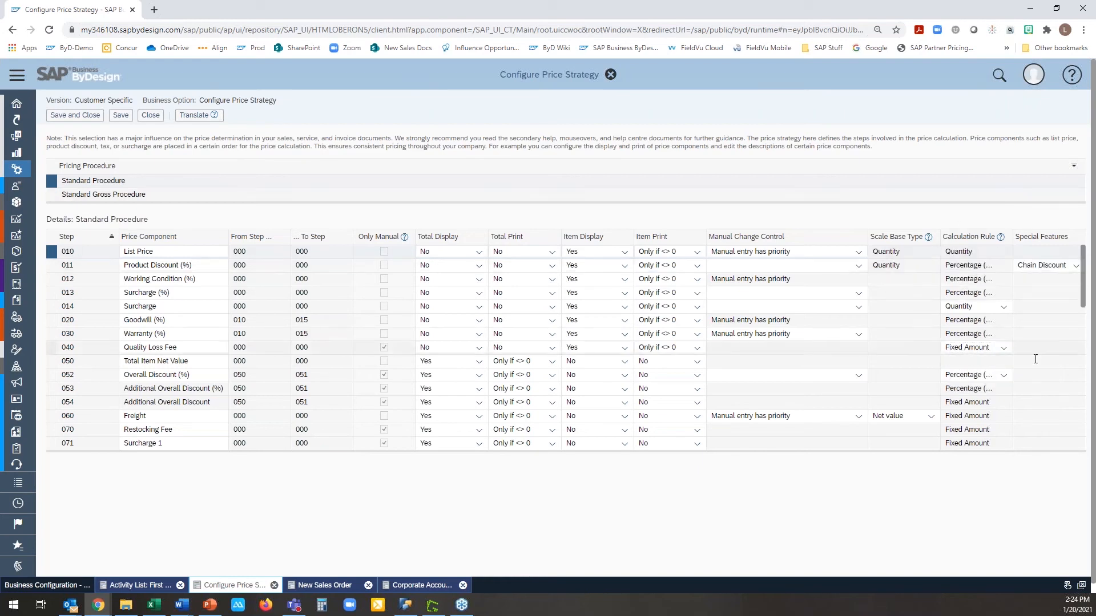
# Review the Scale Base Type options for Freight without changing them, and close the pricing procedure settings
pyautogui.scroll(-2, 889, 366)
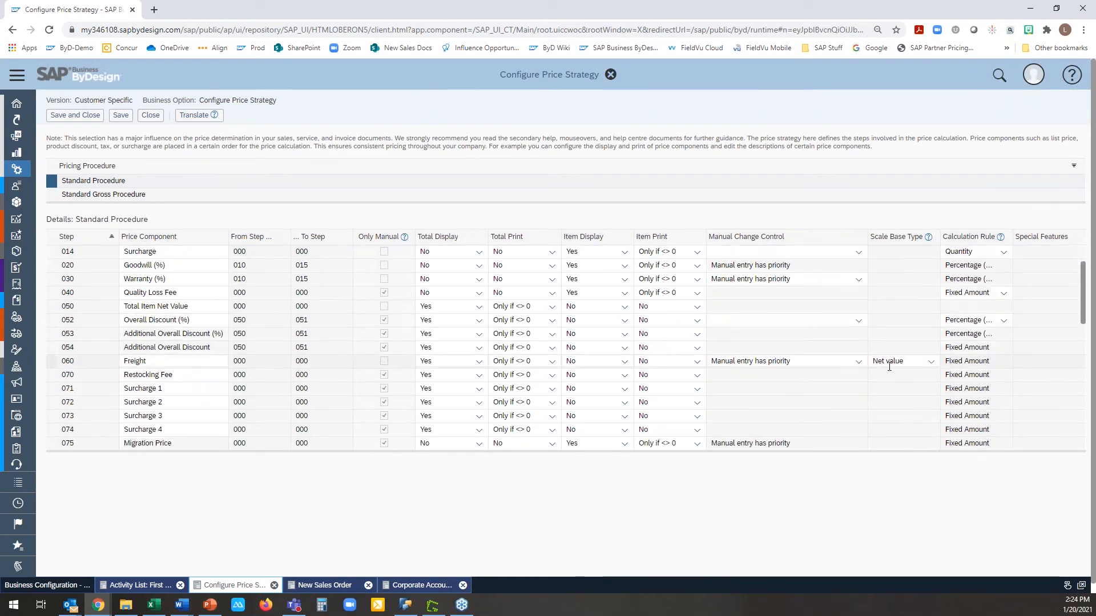
pyautogui.click(930, 364)
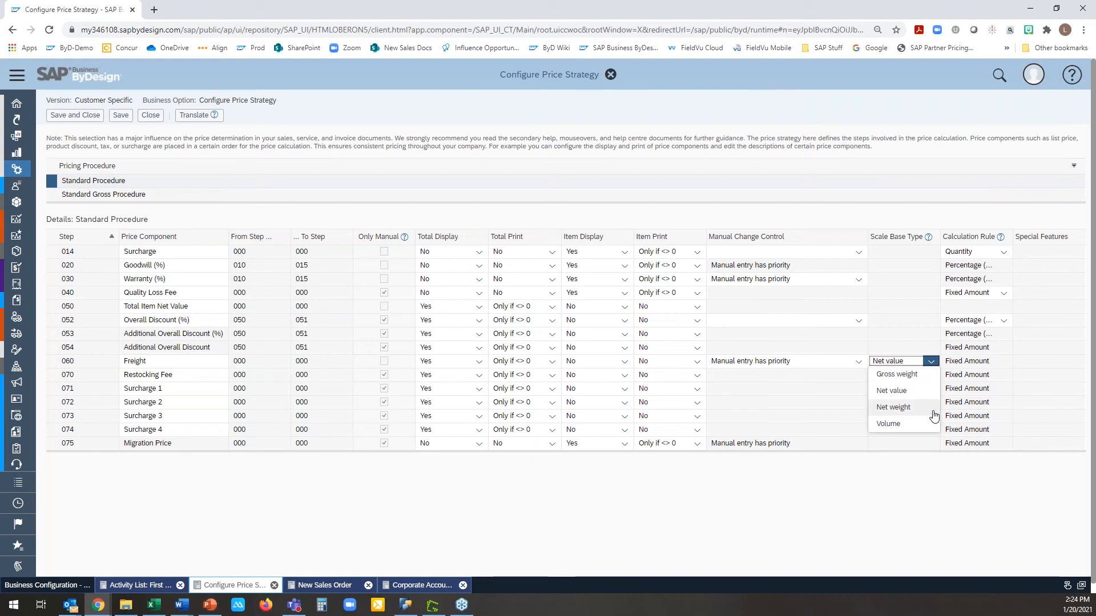
pyautogui.click(949, 215)
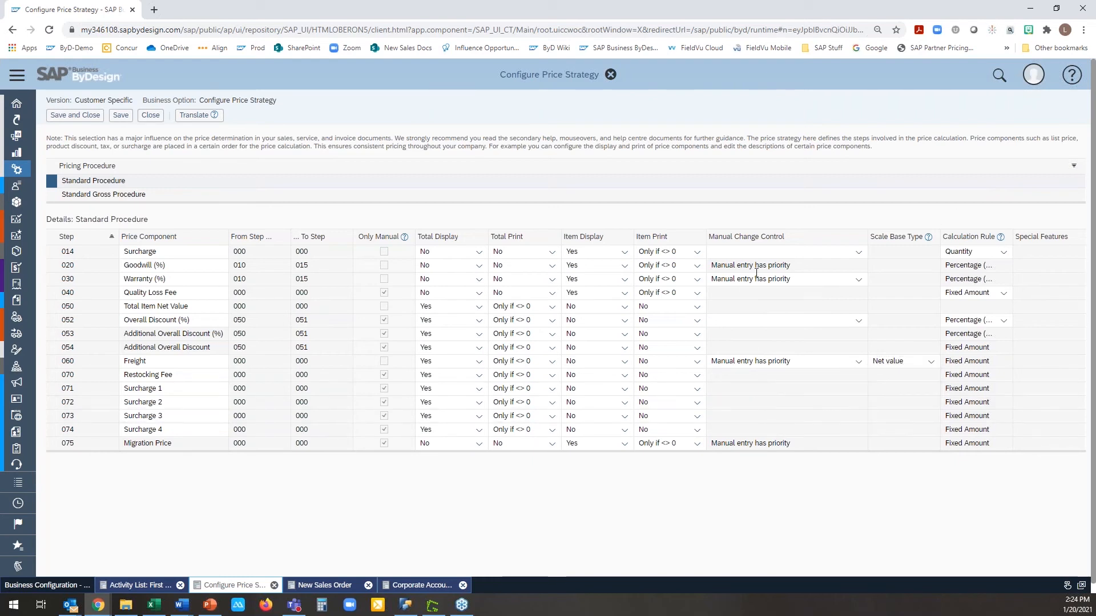
pyautogui.moveTo(214, 114)
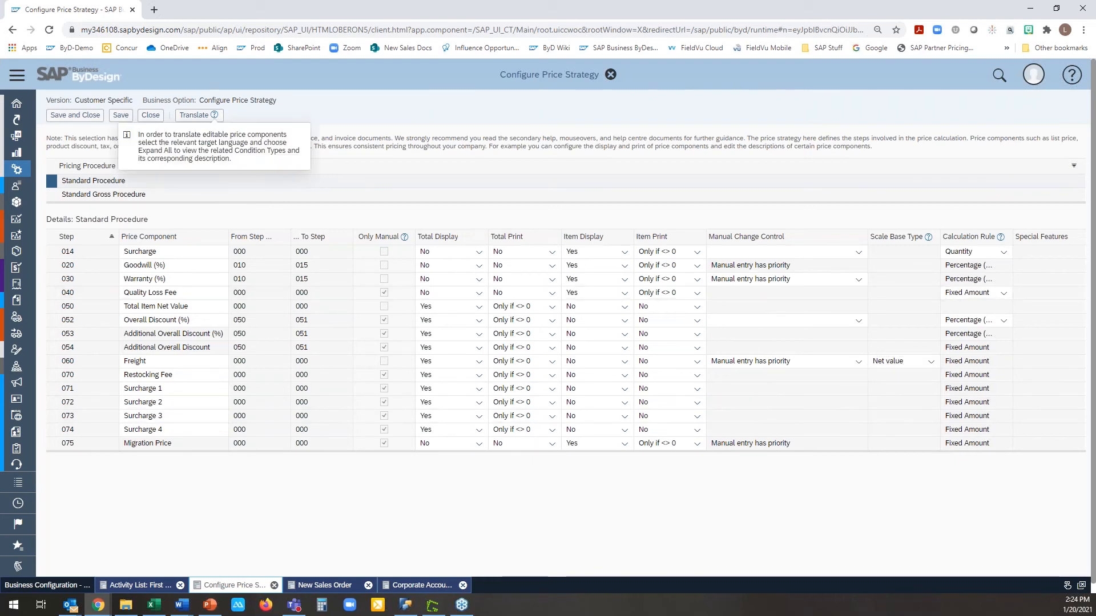
pyautogui.click(151, 115)
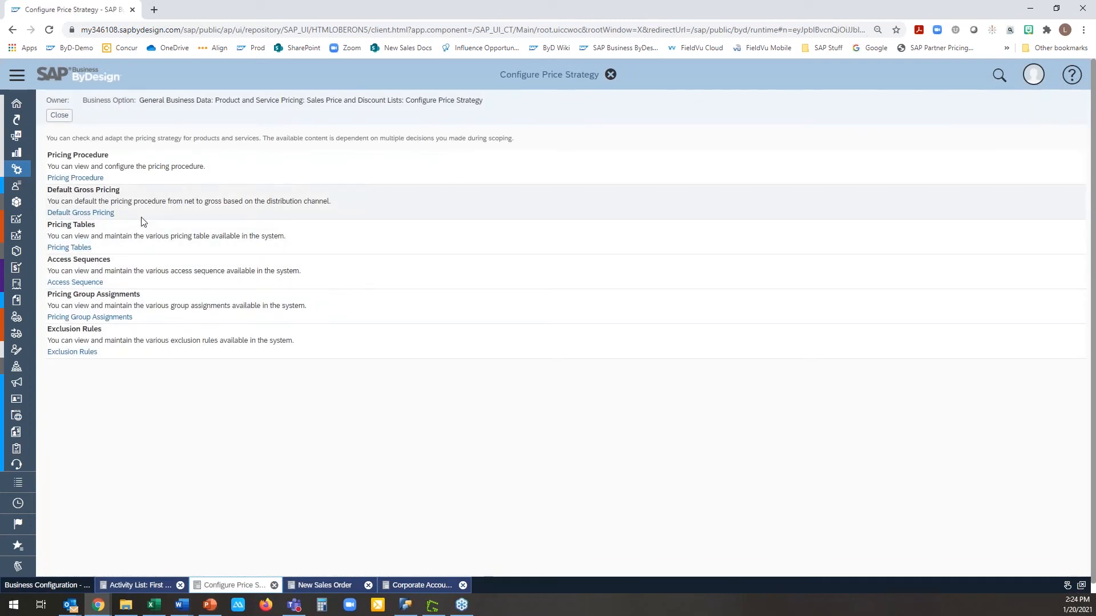
# Open the pricing tables, show the fields of CUS ROUTE FREIGHT and enlarge the table list to show more rows
pyautogui.click(80, 249)
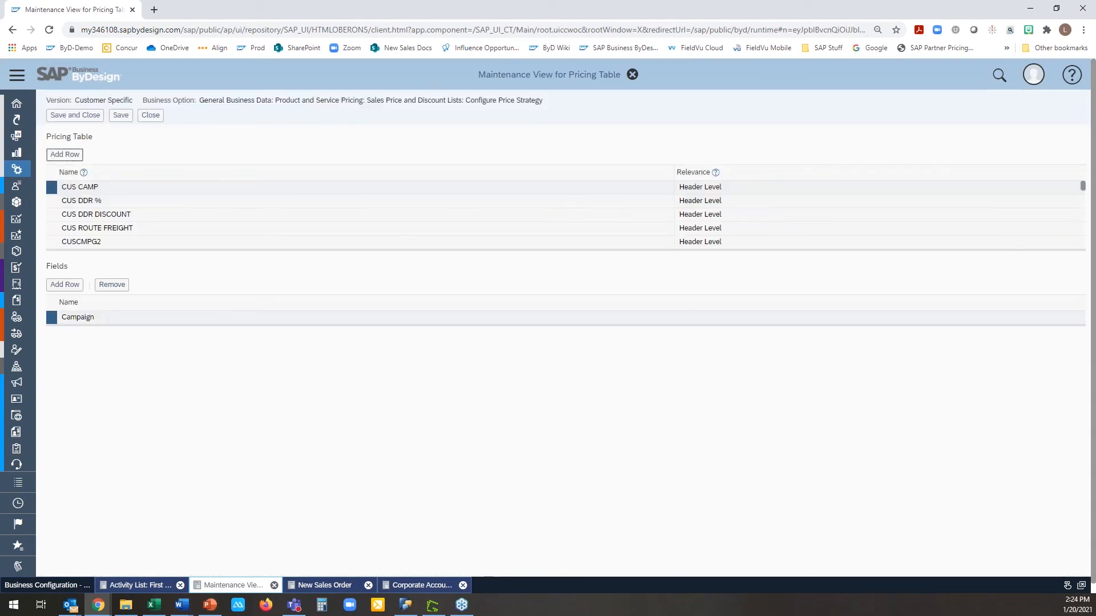
pyautogui.hotkey('alt', 'Tab')
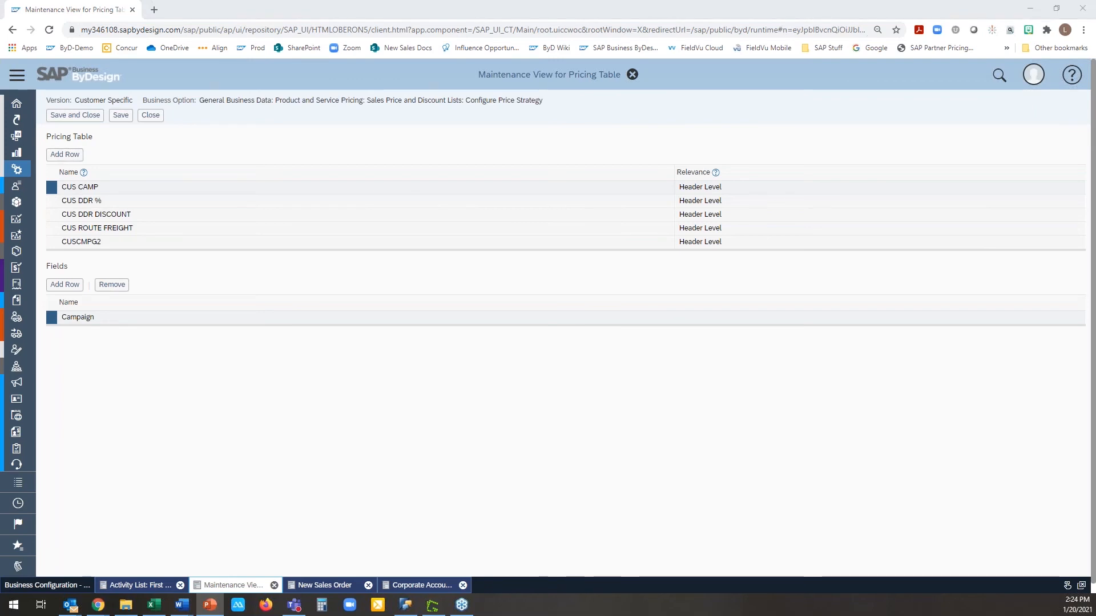
pyautogui.click(155, 228)
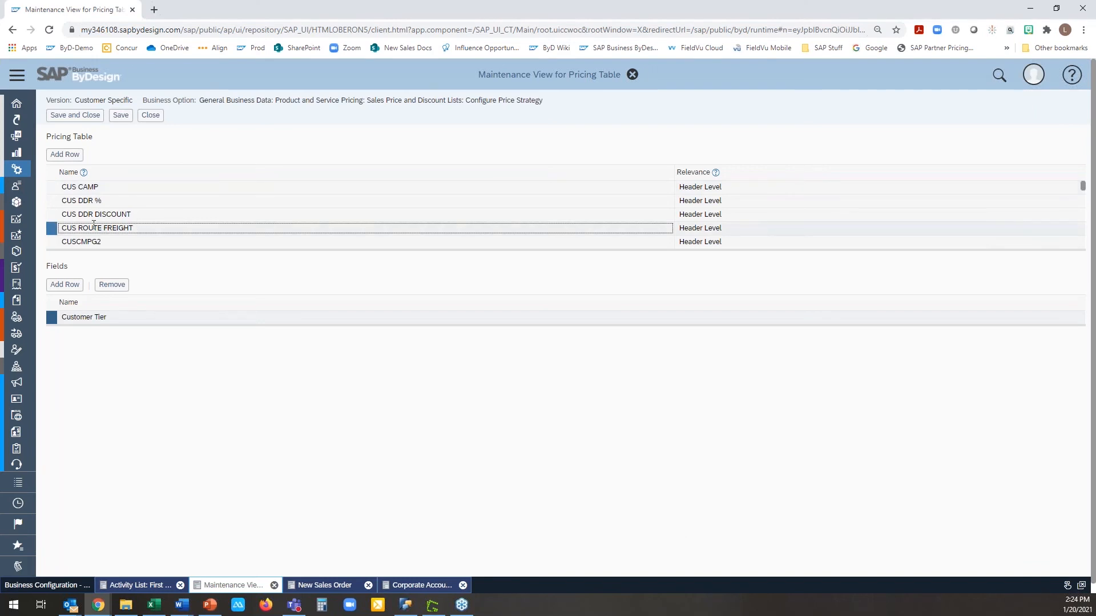
pyautogui.moveTo(677, 250); pyautogui.dragTo(677, 428)
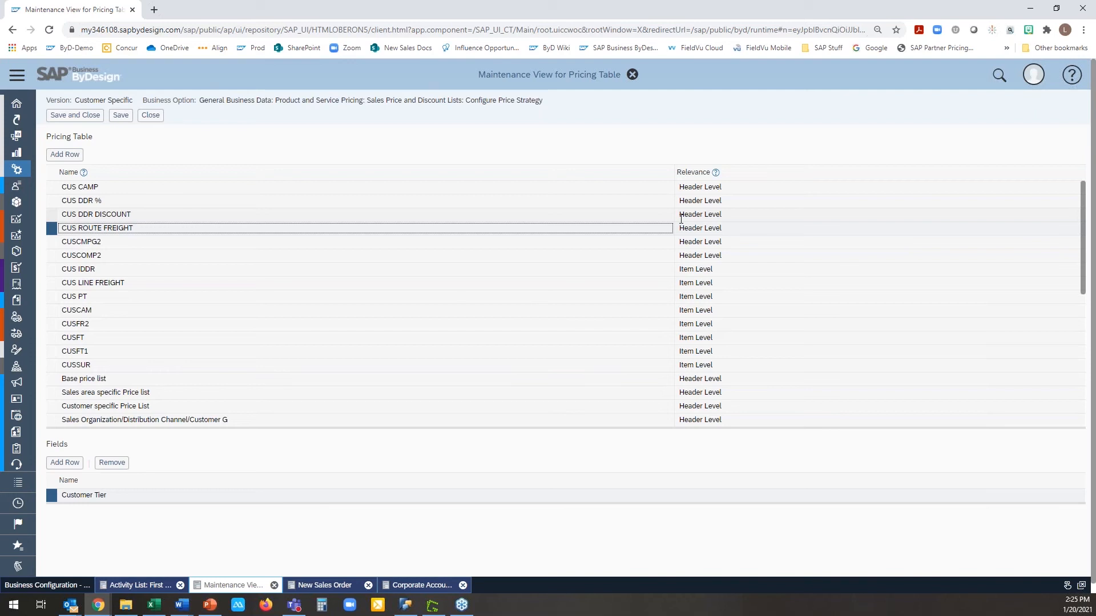
# Add a field row to CUS ROUTE FREIGHT, review the selectable fields, and remove the empty row again
pyautogui.click(65, 462)
pyautogui.click(1076, 509)
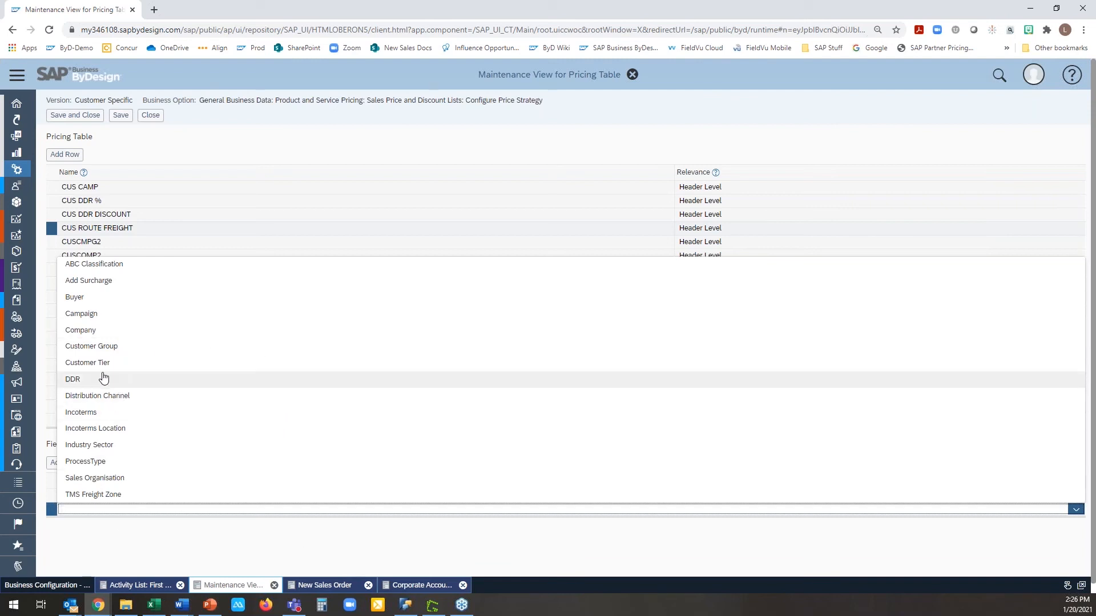
pyautogui.click(254, 565)
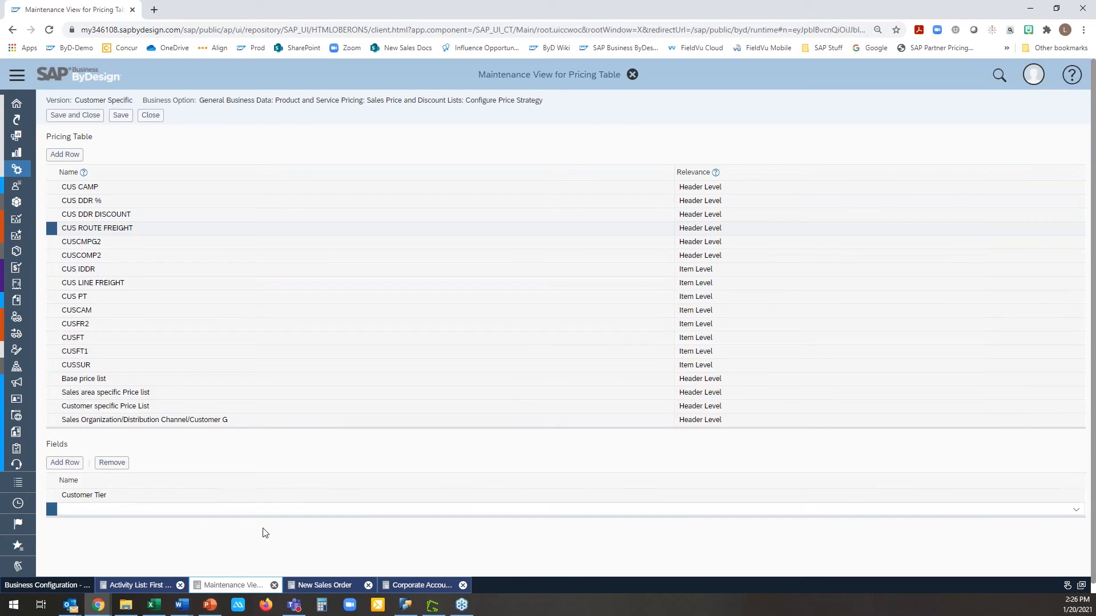
pyautogui.click(122, 466)
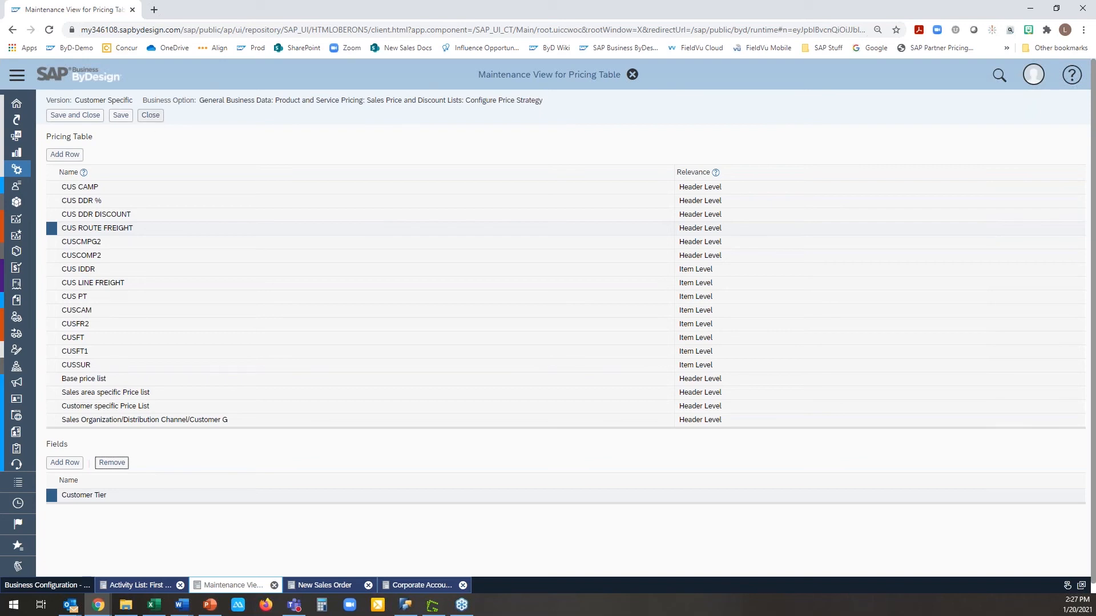
# Close the pricing tables without saving, and open the header-level Price List access sequence
pyautogui.click(152, 117)
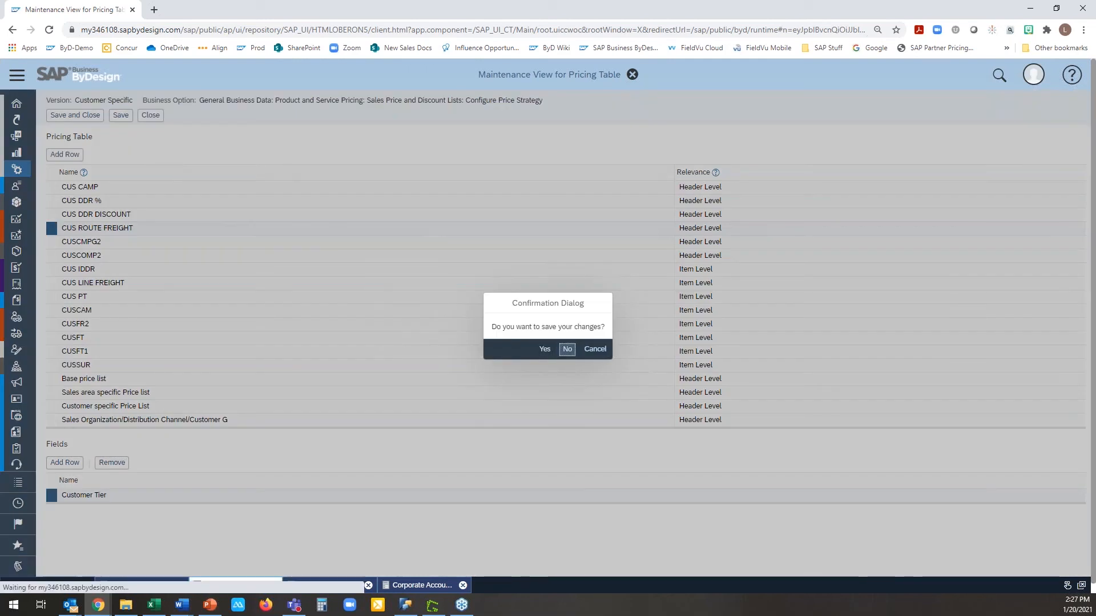
pyautogui.click(567, 349)
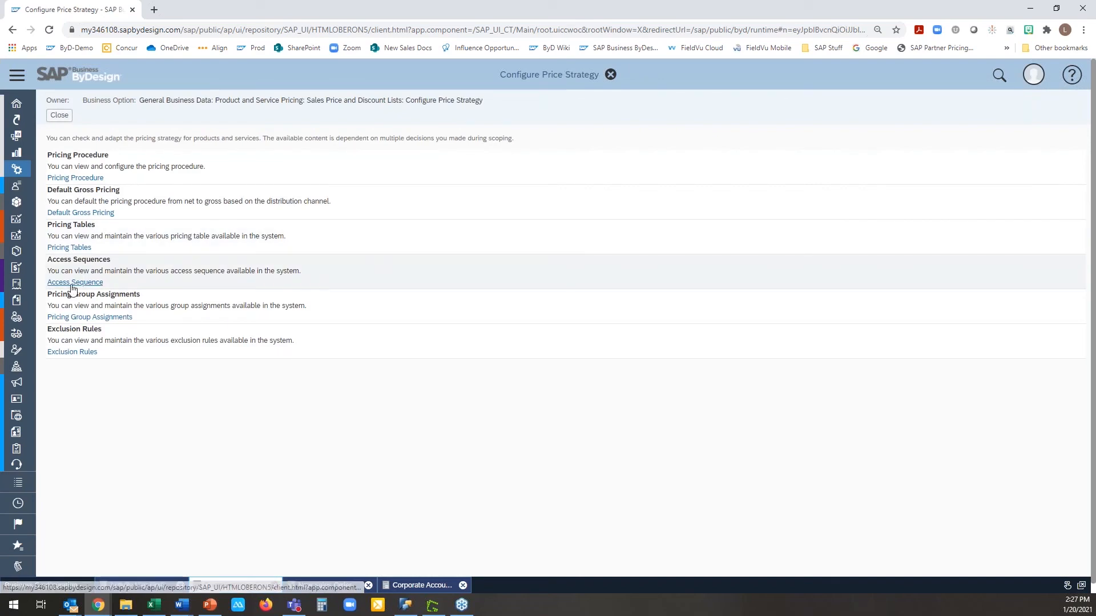
pyautogui.click(76, 282)
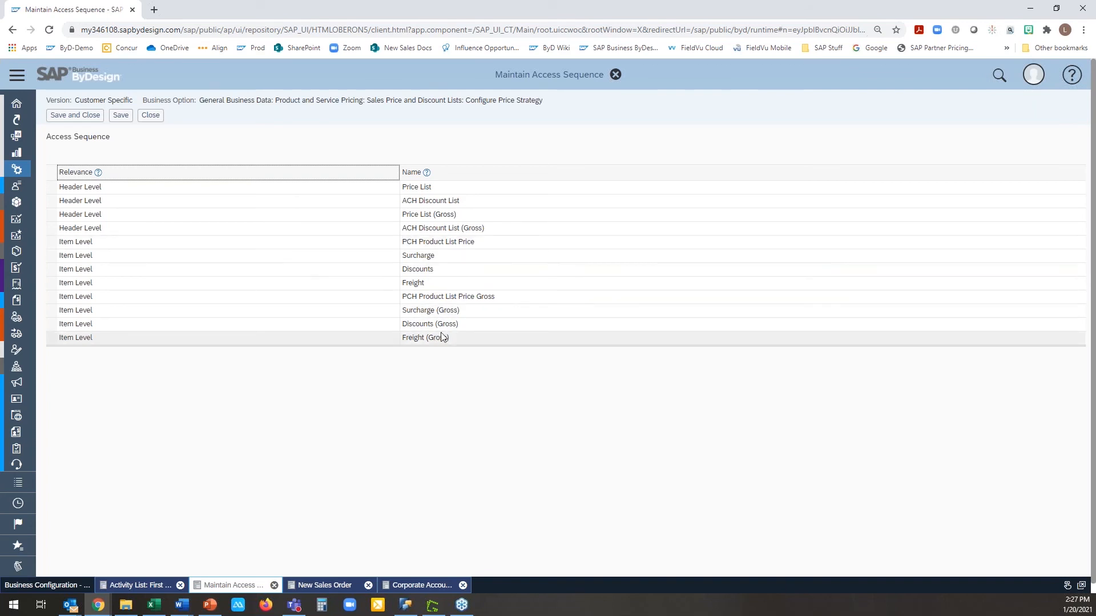
pyautogui.click(447, 189)
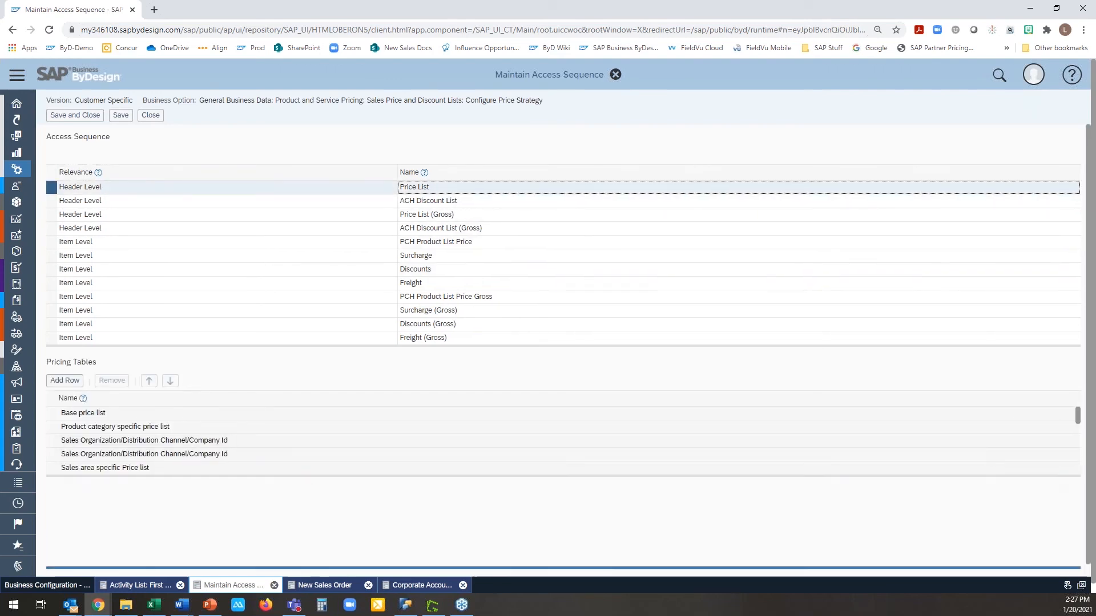
# Examine the order of the pricing tables assigned to the Price List access sequence, including Customer specific Price List
pyautogui.scroll(-1, 361, 494)
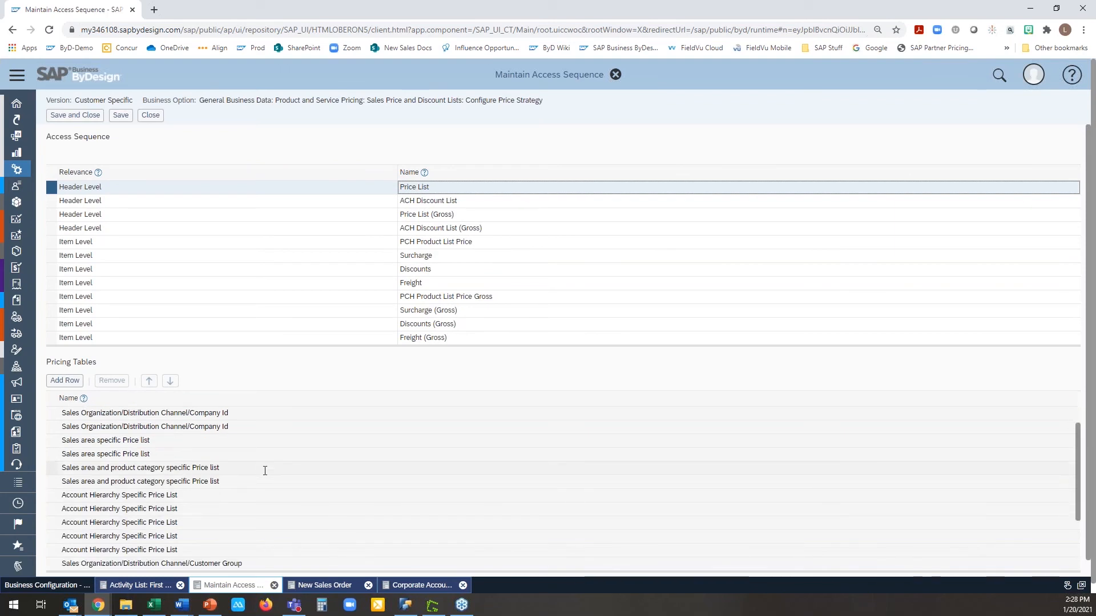
pyautogui.scroll(1, 244, 461)
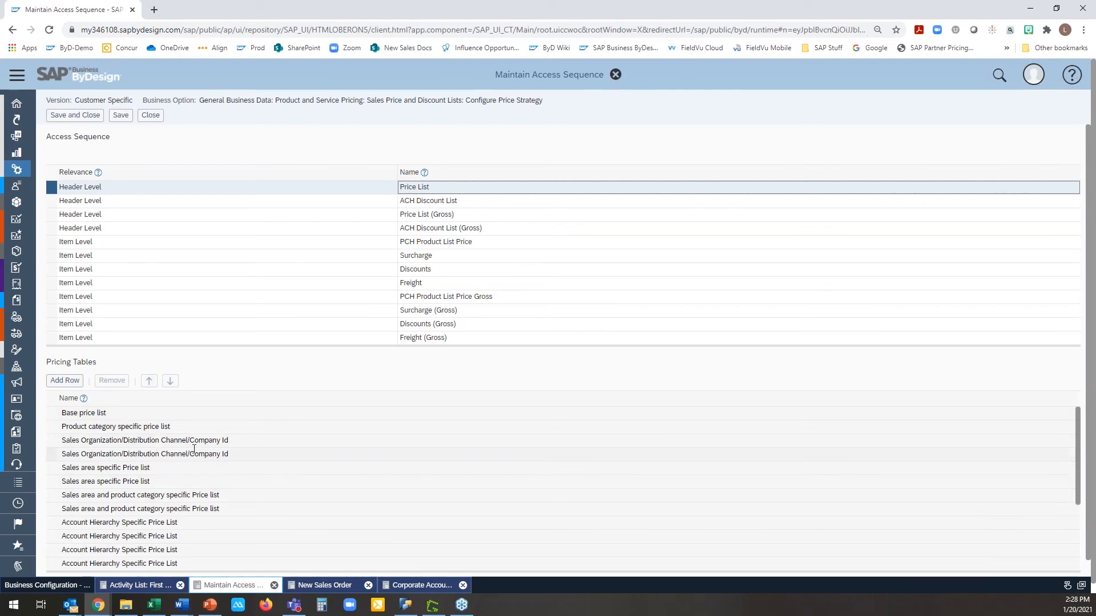
pyautogui.scroll(-3, 194, 449)
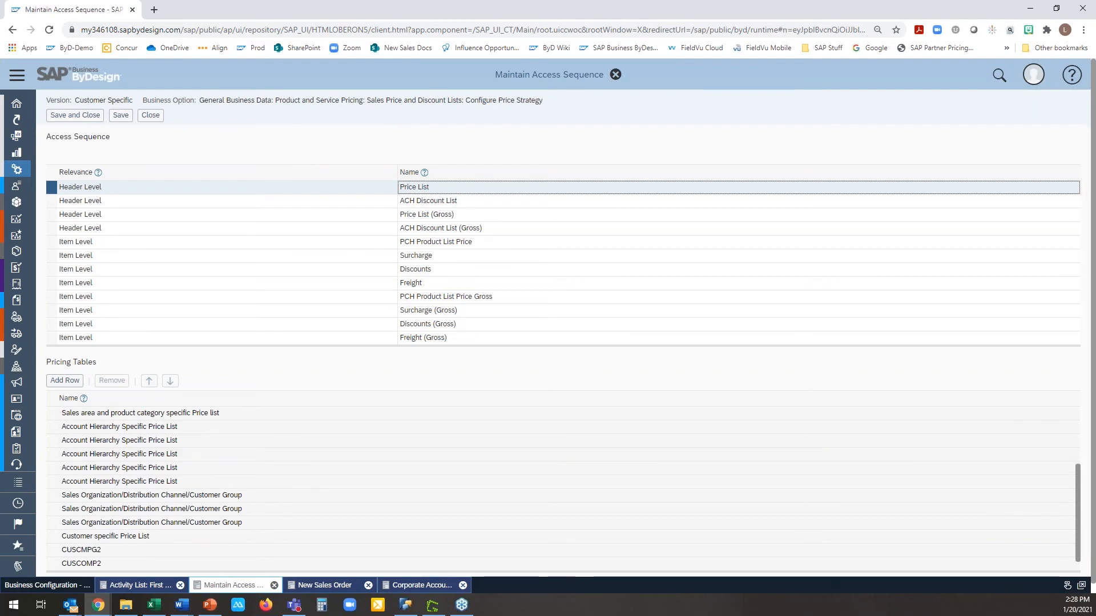
pyautogui.hotkey('alt', 'Tab')
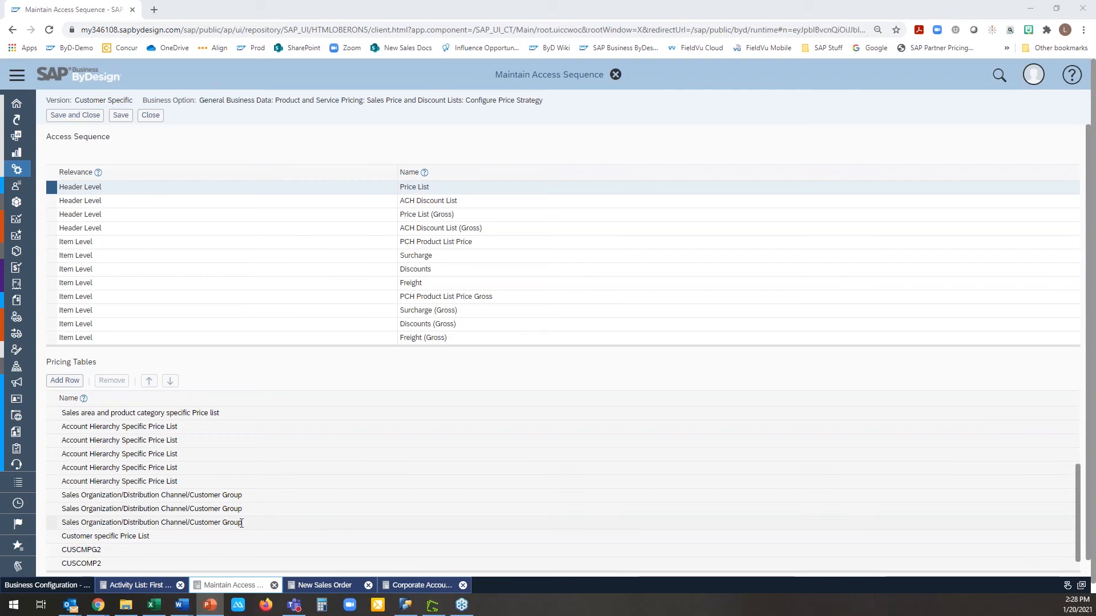
pyautogui.scroll(-3, 239, 515)
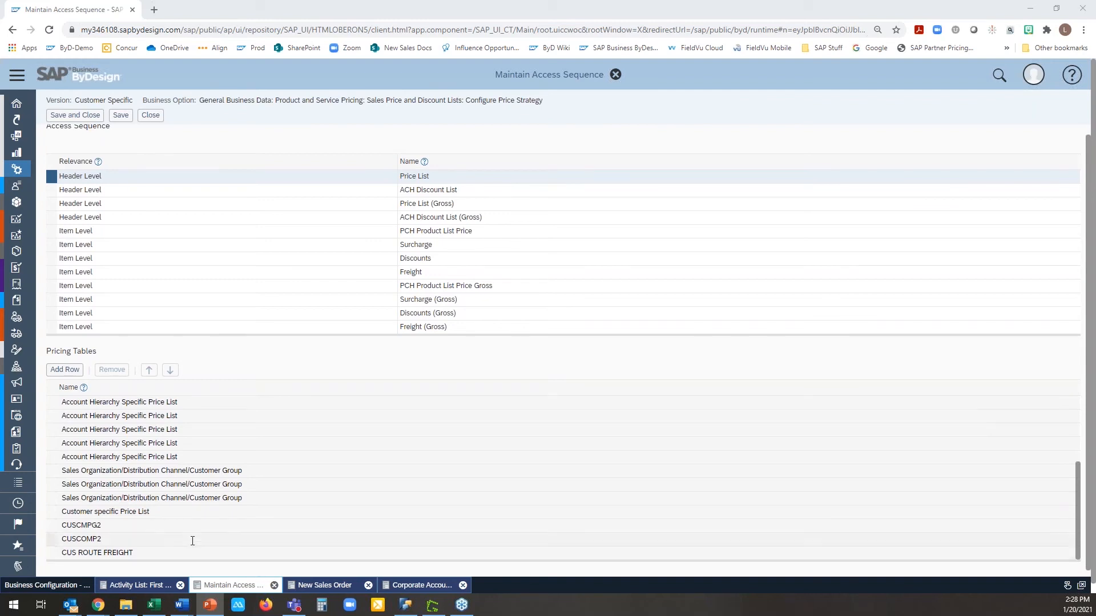
pyautogui.click(153, 511)
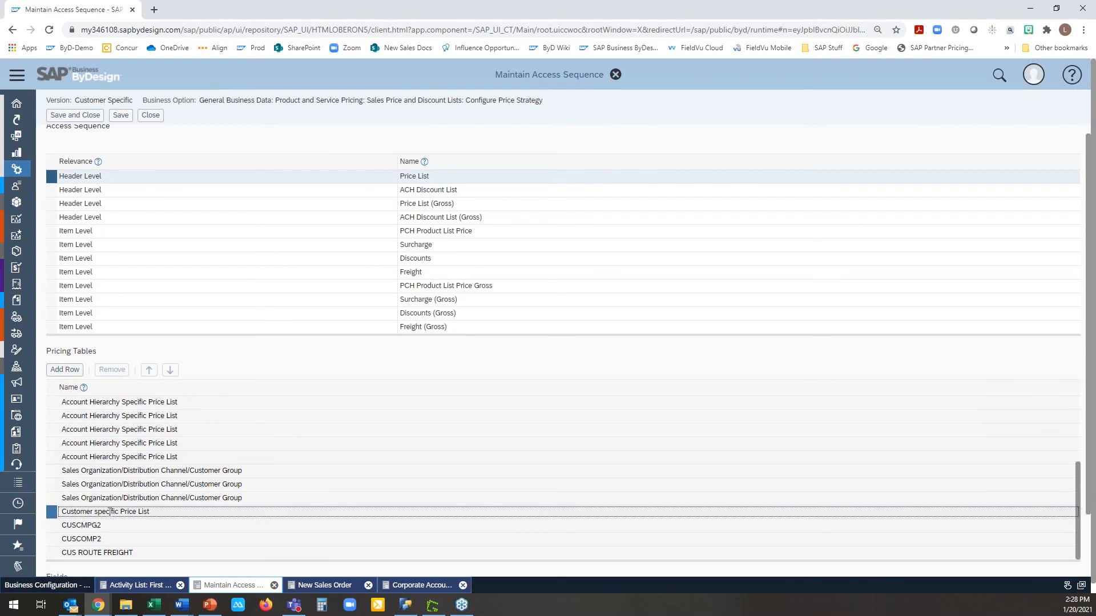
pyautogui.scroll(1, 110, 511)
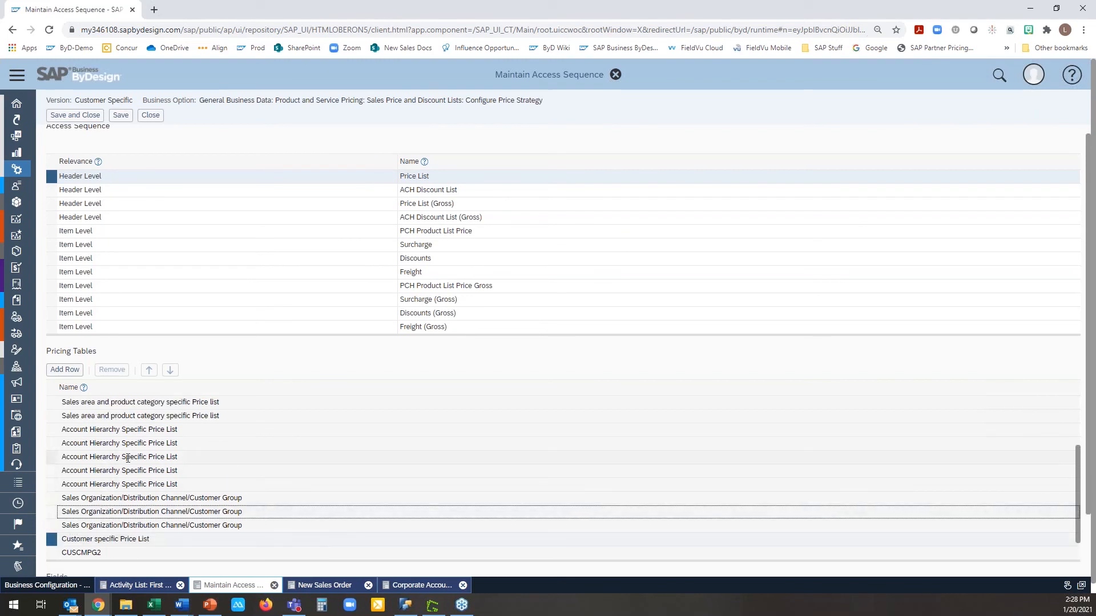
pyautogui.scroll(4, 128, 459)
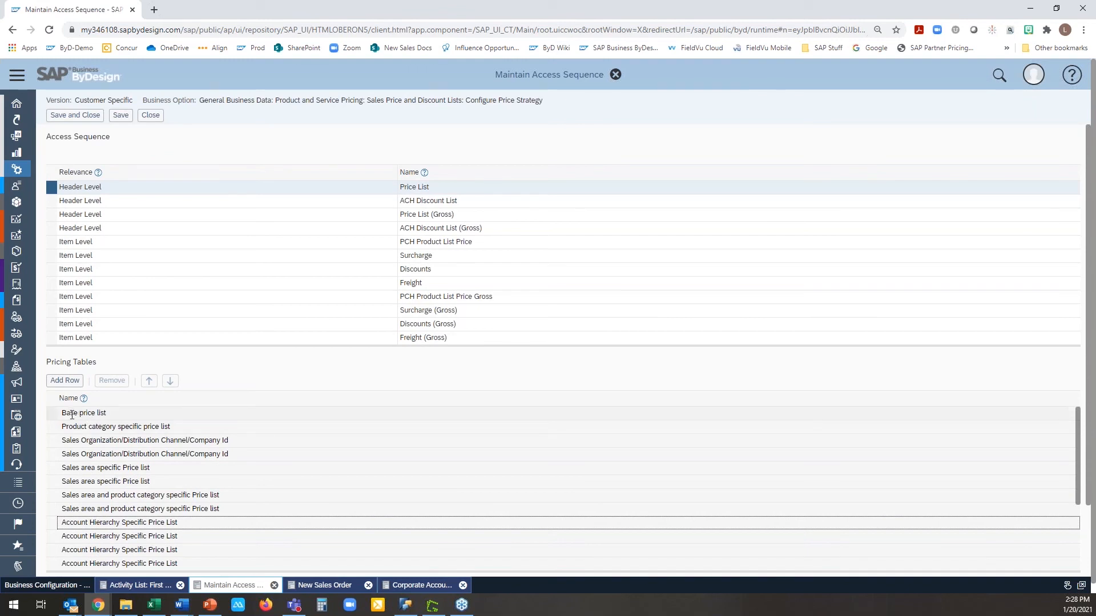
pyautogui.scroll(-4, 134, 495)
pyautogui.scroll(-2, 134, 494)
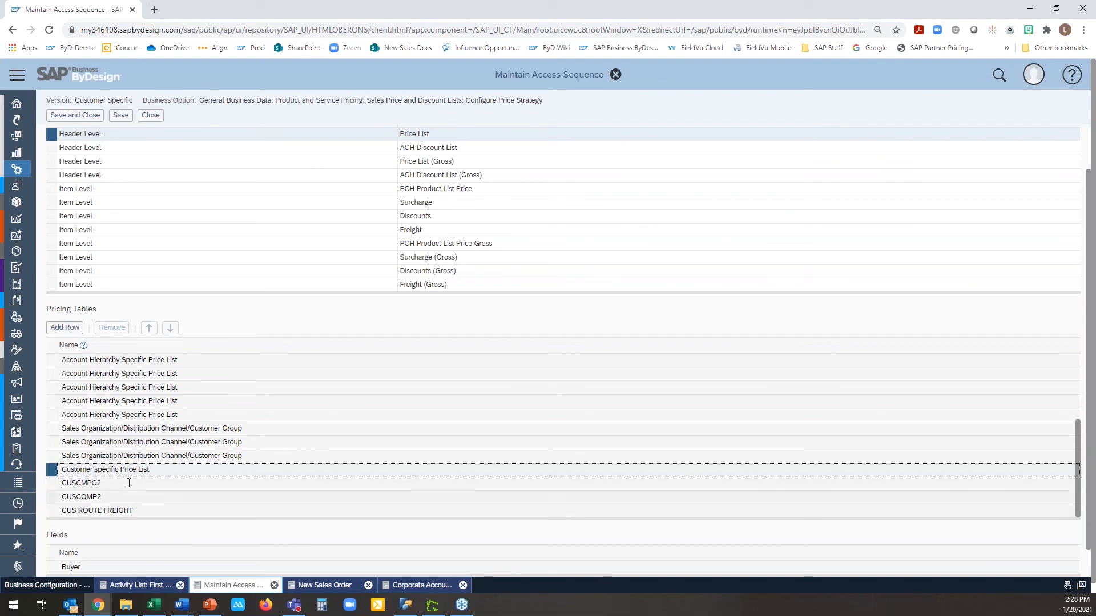
# Examine the fields of the custom pricing tables CUS ROUTE FREIGHT, CUSCOMP2 and CUSCMPG2 in the Price List access sequence
pyautogui.click(139, 510)
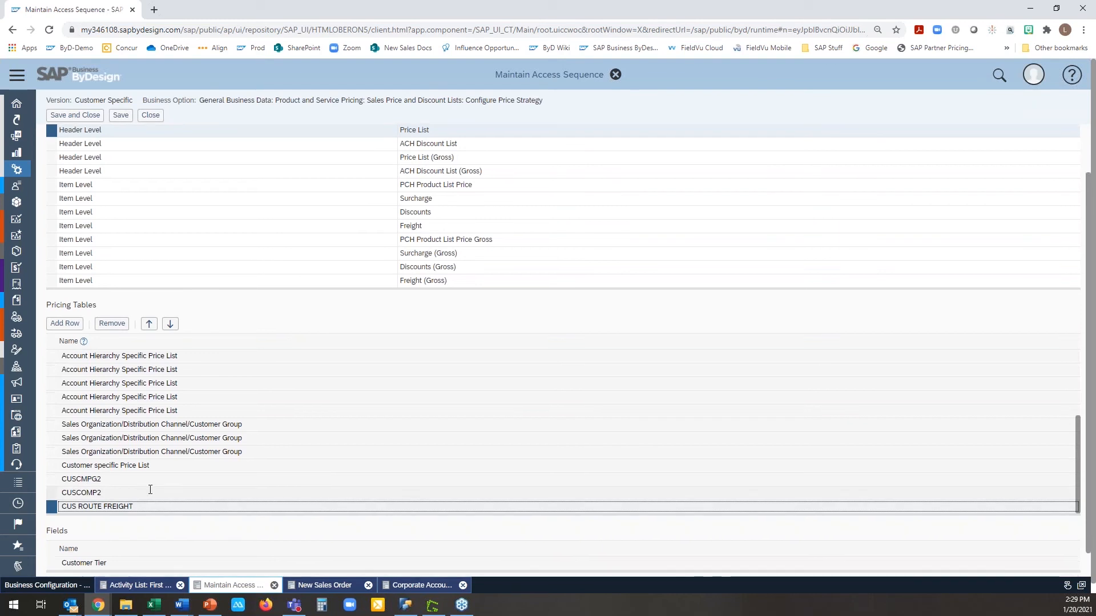
pyautogui.scroll(-1, 142, 485)
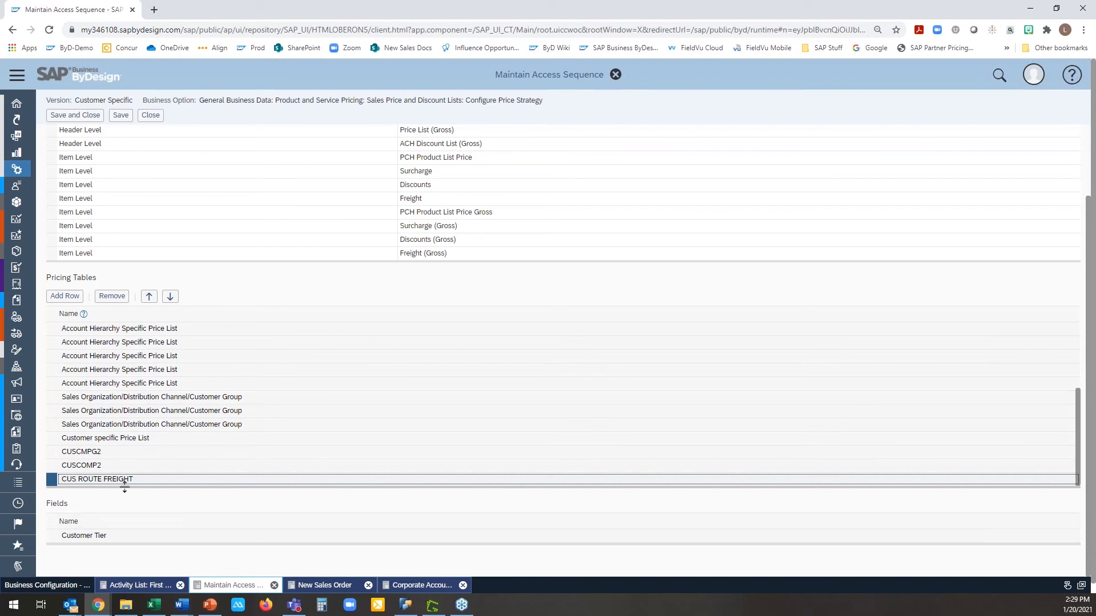
pyautogui.click(116, 467)
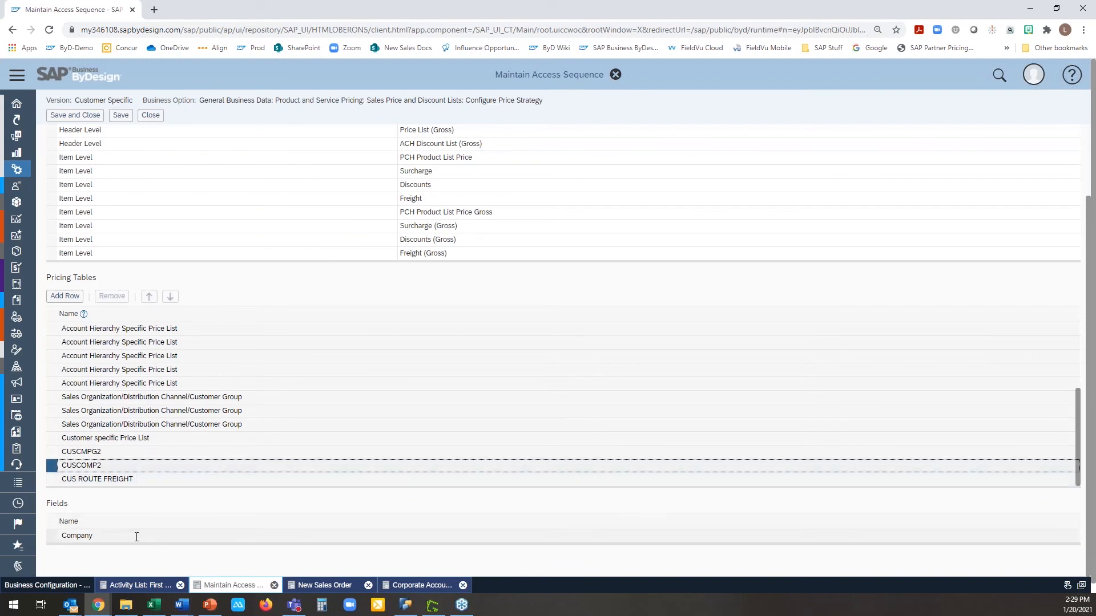
pyautogui.scroll(-2, 140, 464)
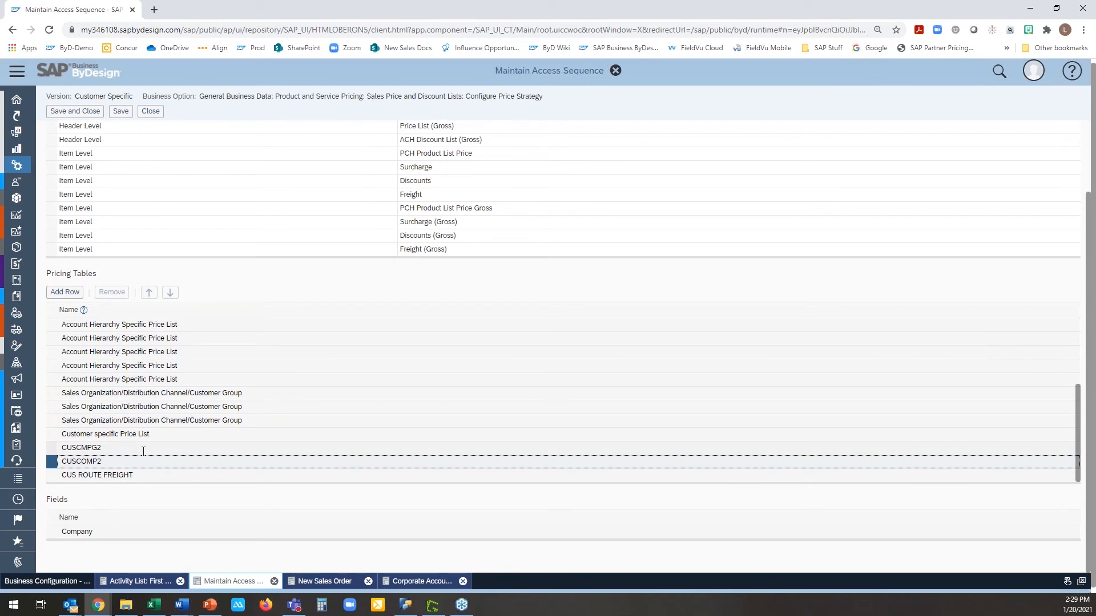
pyautogui.click(143, 451)
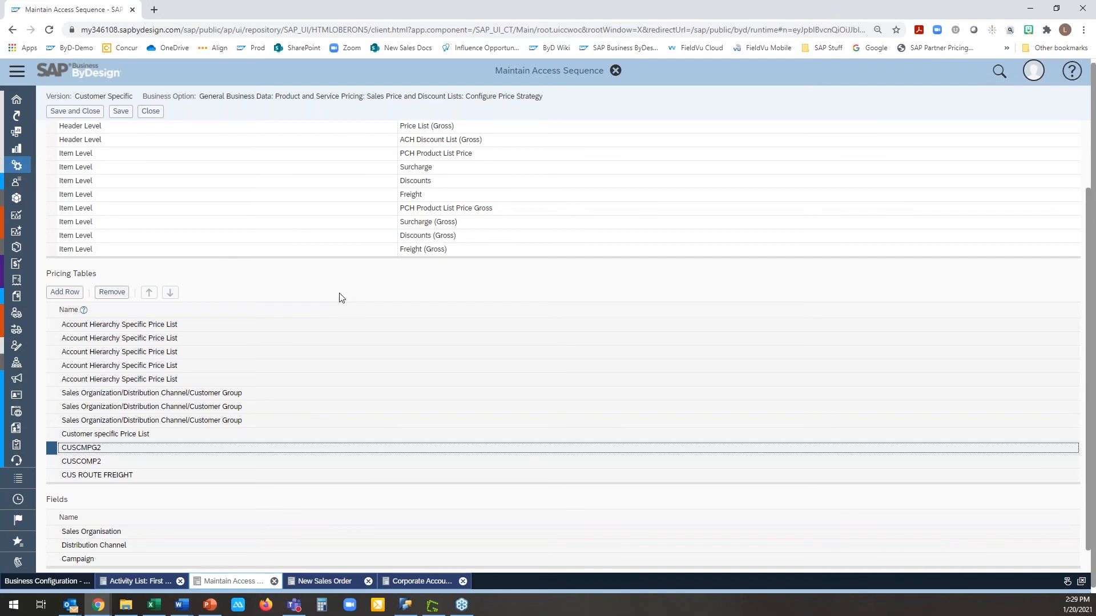
pyautogui.scroll(1, 341, 297)
pyautogui.scroll(-2, 341, 297)
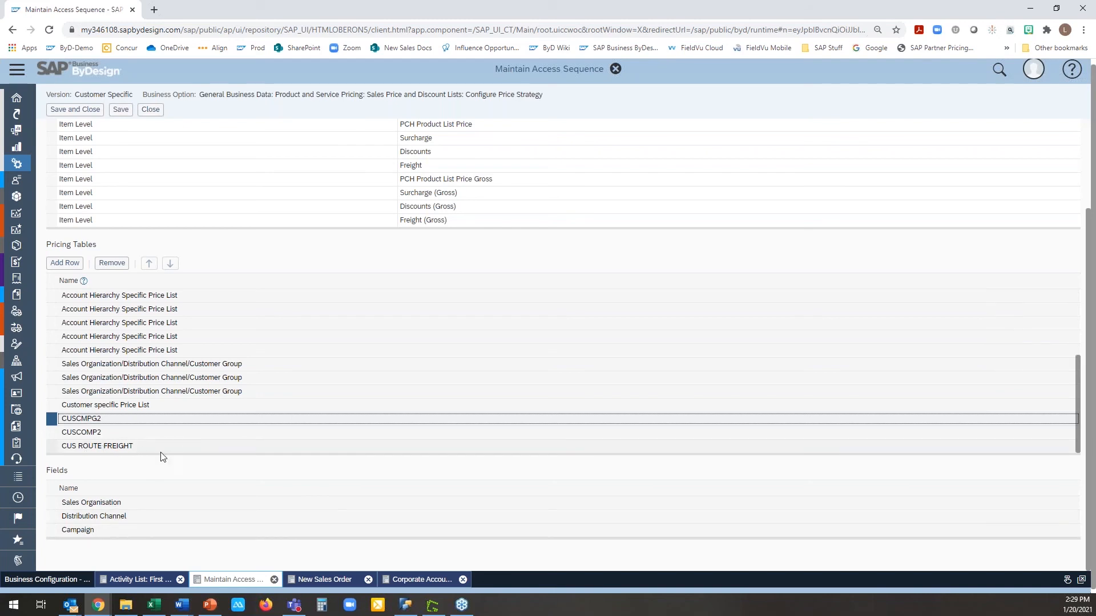
pyautogui.scroll(5, 282, 370)
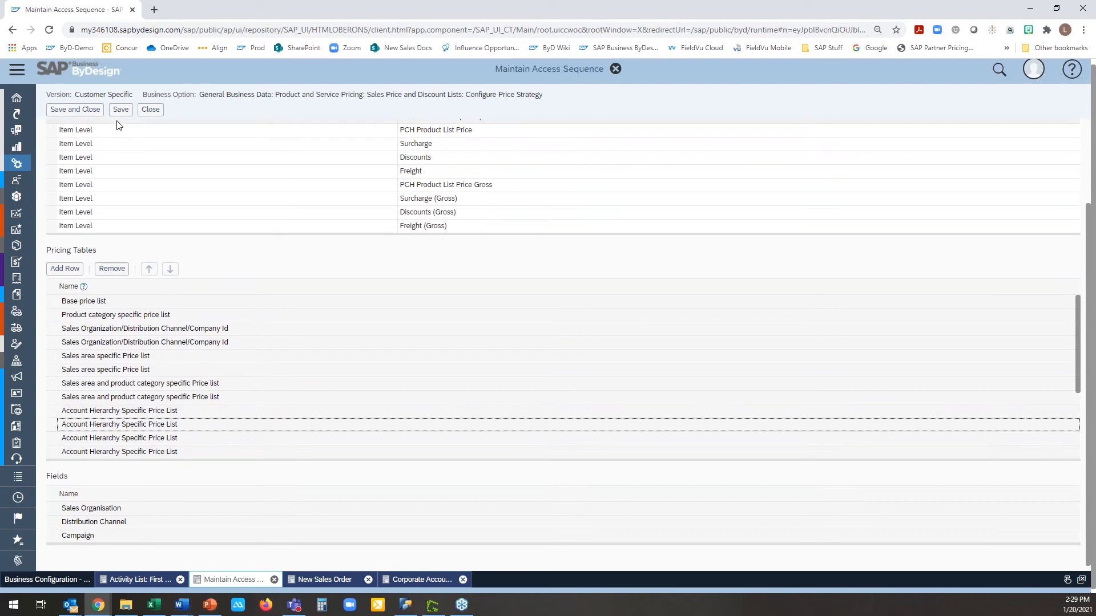
# Close the access sequence without saving, and open the pricing tables of the price strategy
pyautogui.click(147, 114)
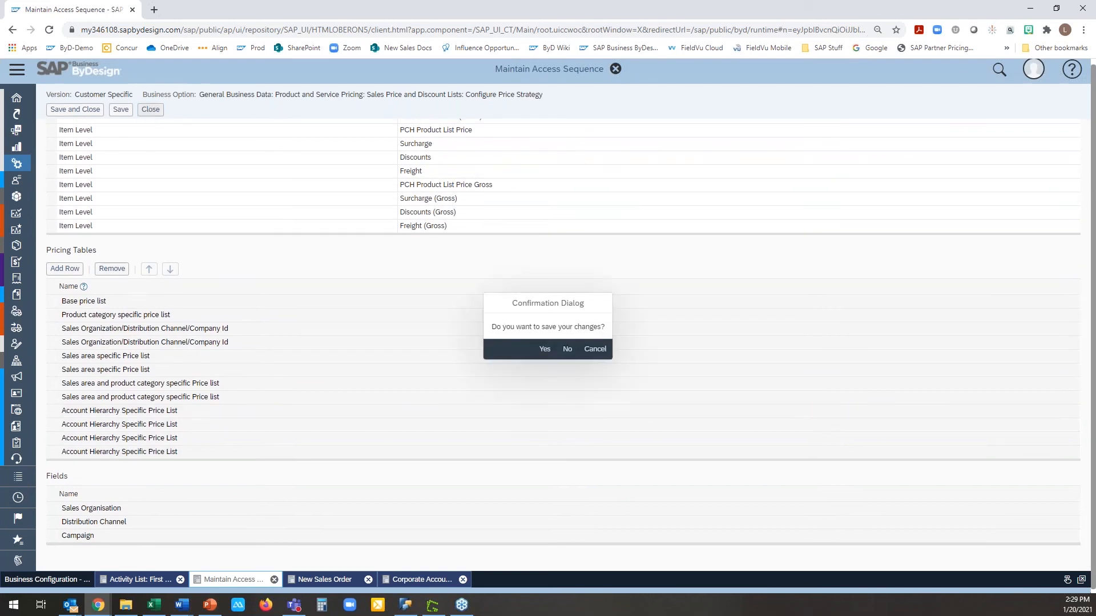
pyautogui.click(565, 350)
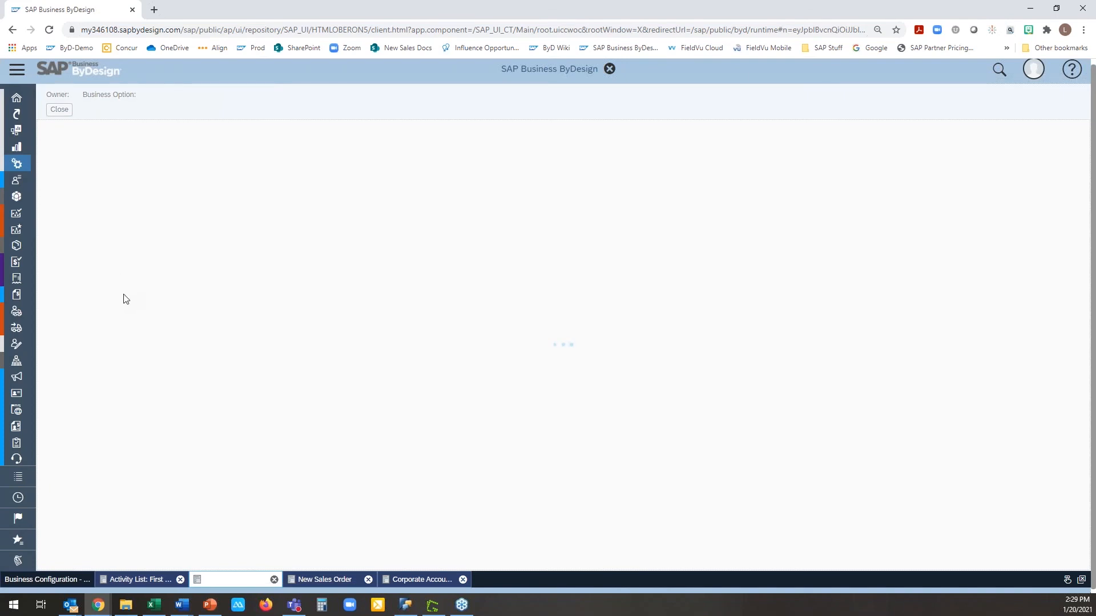
pyautogui.click(75, 242)
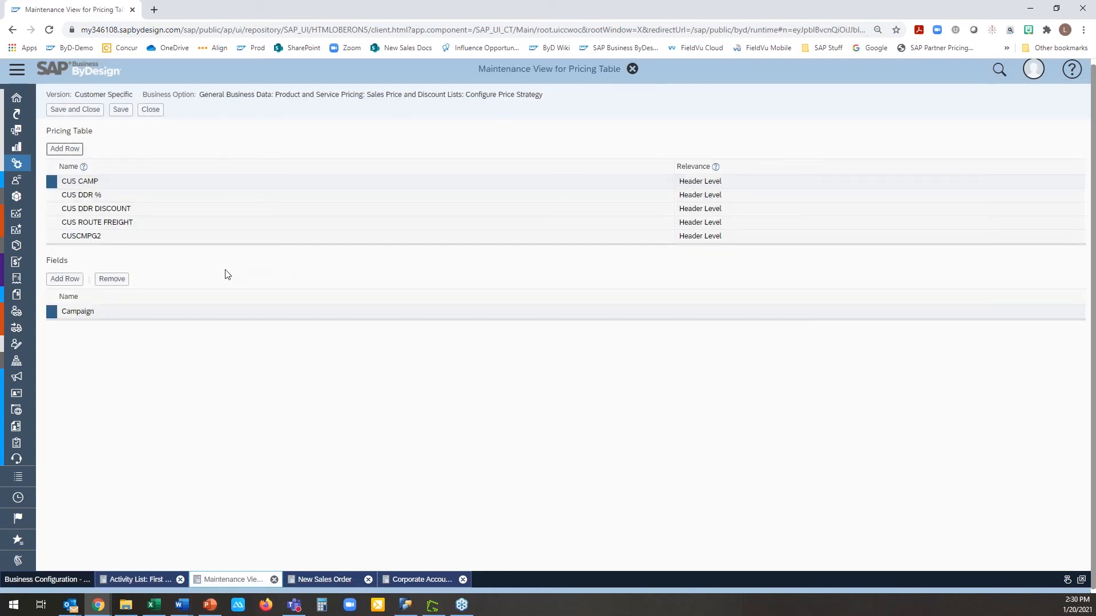
# Add a field row to the CUS CAMP pricing table, review the selectable fields, and close the pricing tables without saving
pyautogui.click(64, 278)
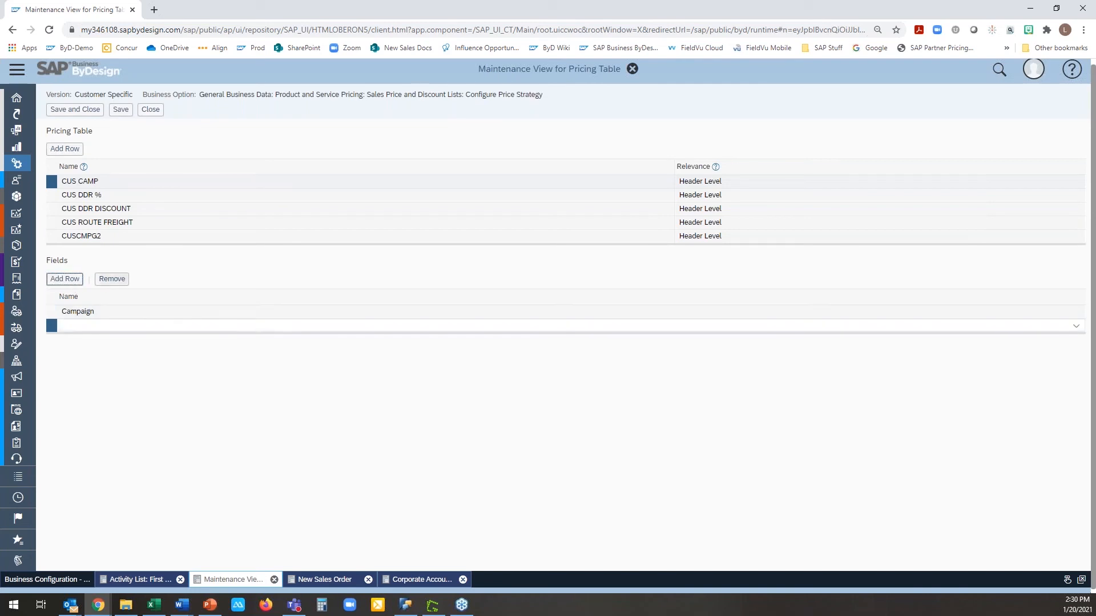
pyautogui.click(1075, 326)
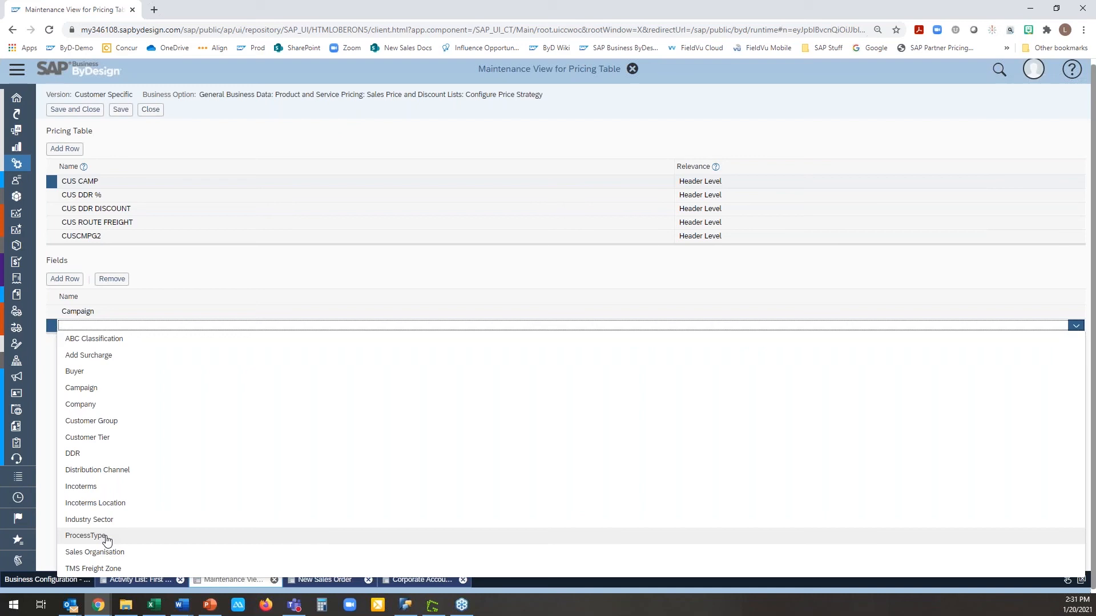
pyautogui.click(151, 109)
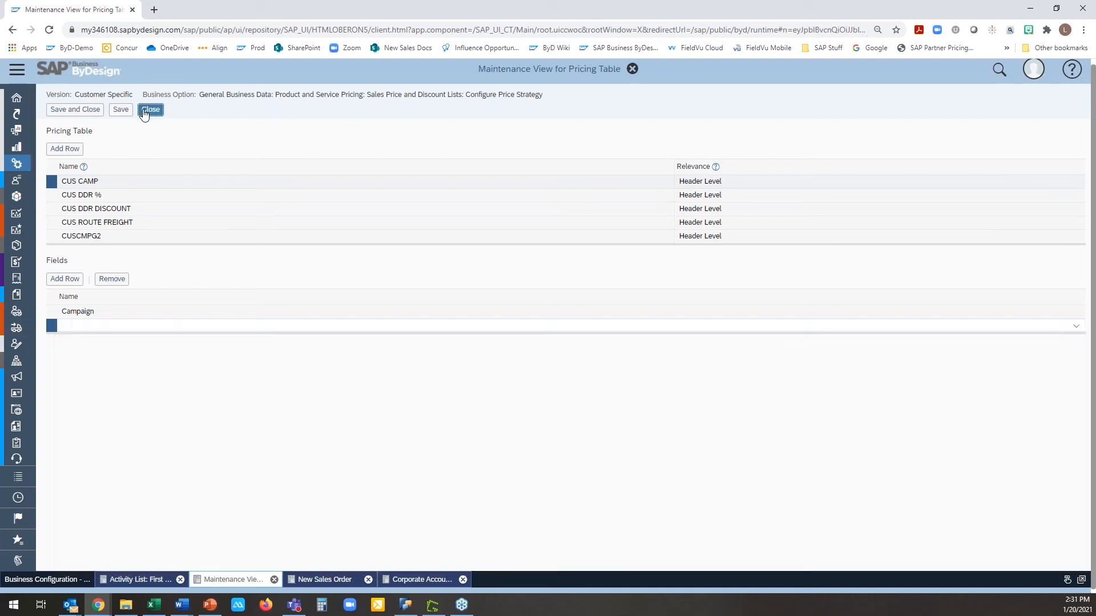
pyautogui.click(565, 350)
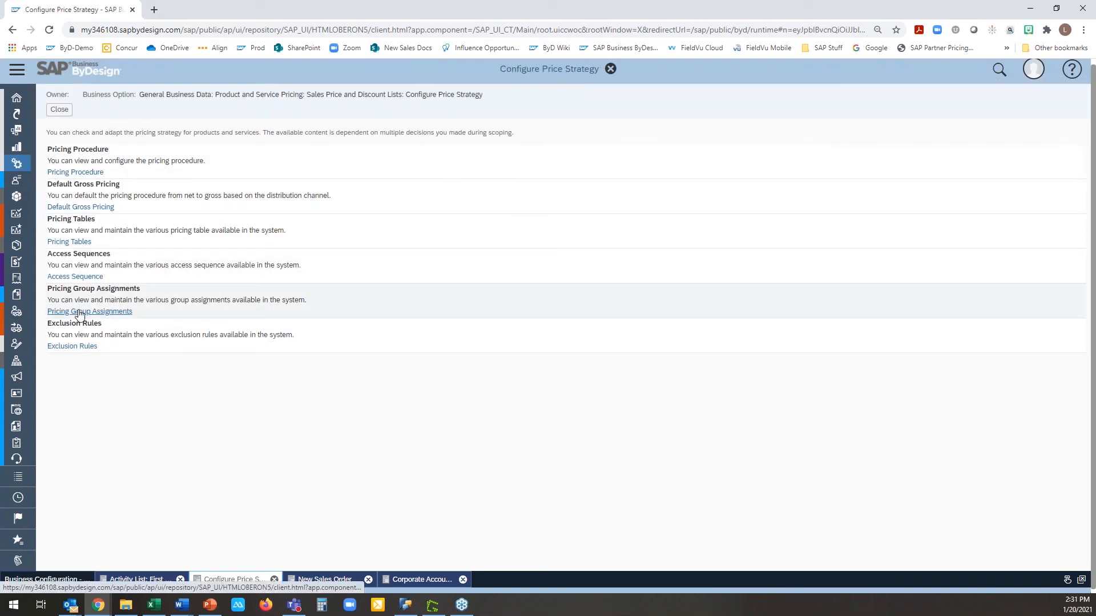
# Open the pricing group assignments and display the full list of item assignments for the Prices group
pyautogui.click(80, 312)
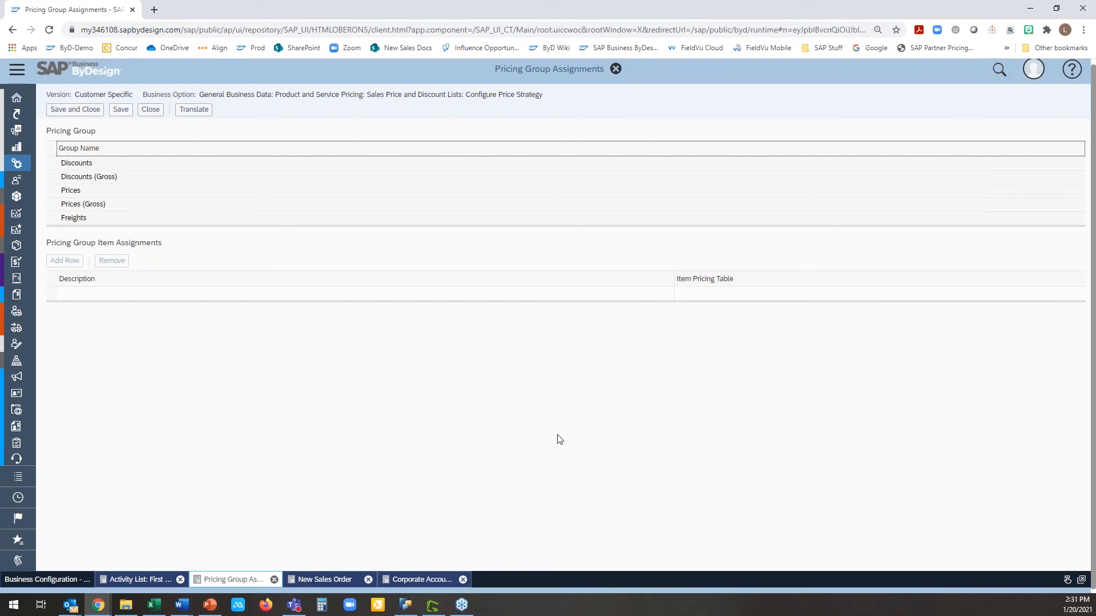
pyautogui.hotkey('alt', 'Tab')
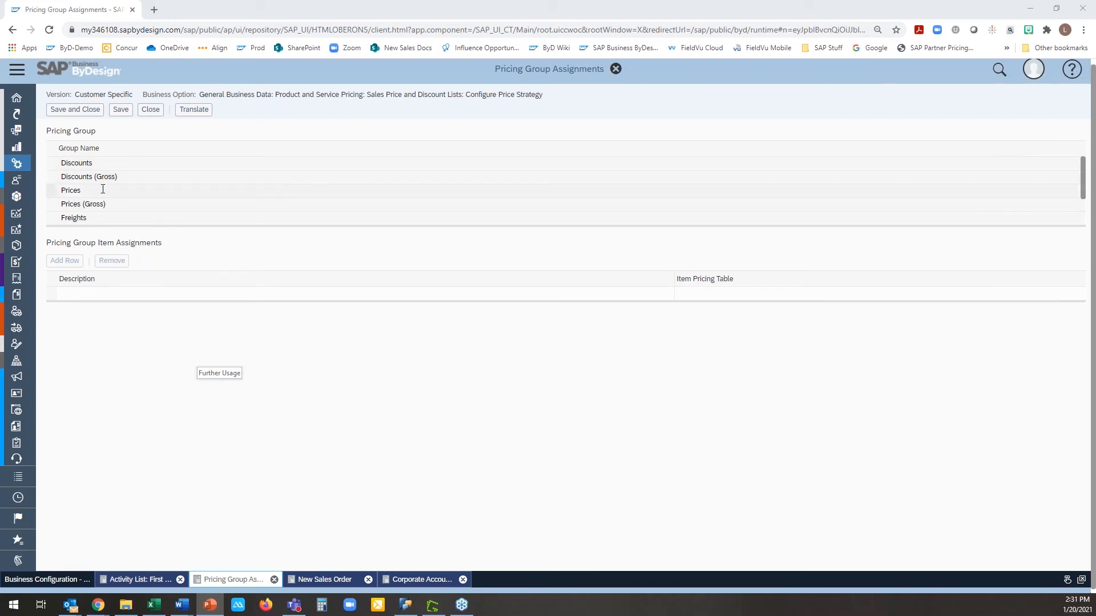
pyautogui.click(51, 192)
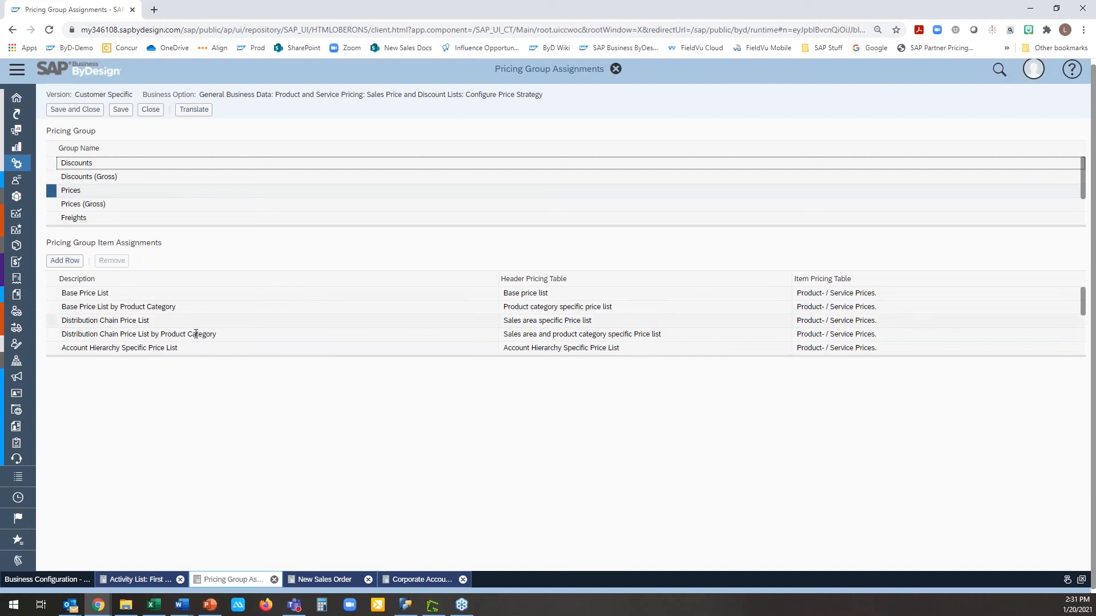
pyautogui.moveTo(225, 355); pyautogui.dragTo(238, 486)
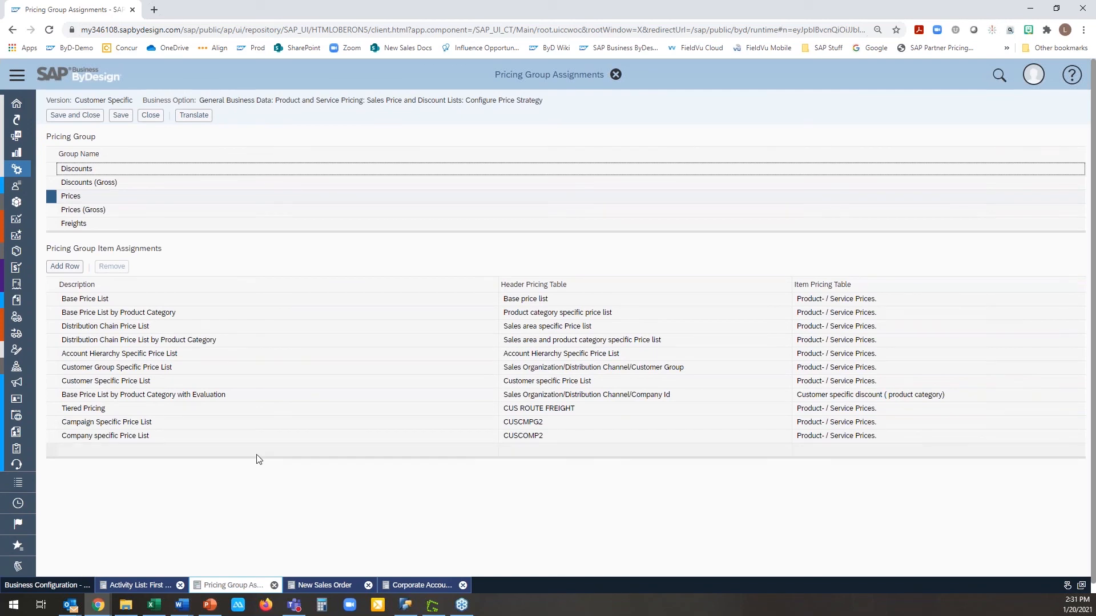
# Examine the header pricing table and item pricing table assigned to the Tiered Pricing entry
pyautogui.click(59, 410)
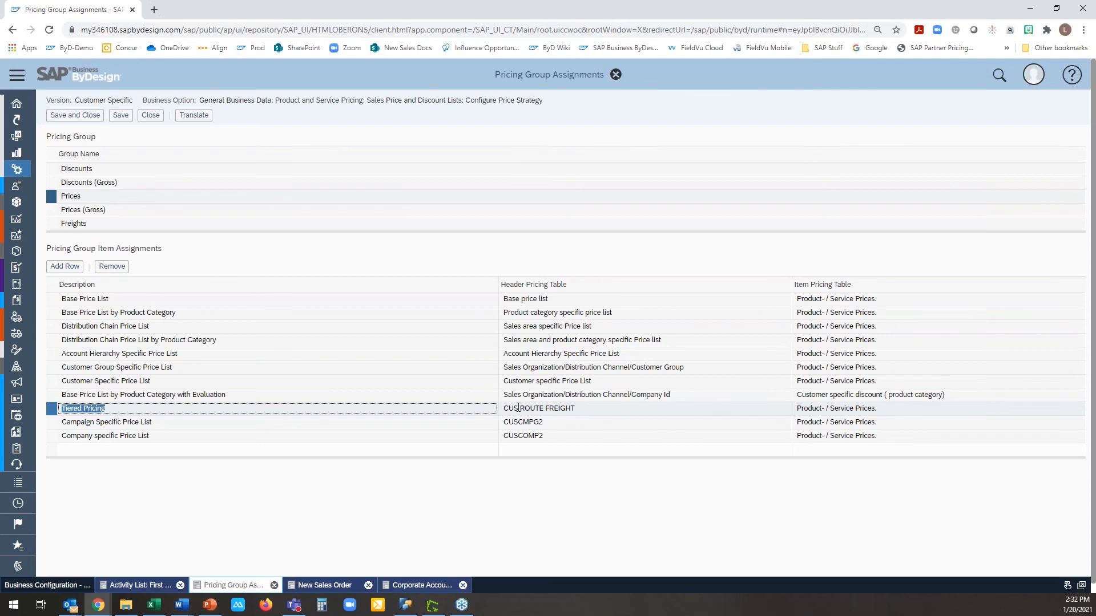
pyautogui.moveTo(508, 283); pyautogui.dragTo(540, 282)
pyautogui.moveTo(800, 286)
pyautogui.mouseDown()
pyautogui.moveTo(835, 286)
pyautogui.moveTo(819, 289)
pyautogui.mouseUp()
# Start a new item assignment in the Prices group, review the selectable item and header pricing tables, and remove the empty row
pyautogui.click(348, 450)
pyautogui.click(1075, 450)
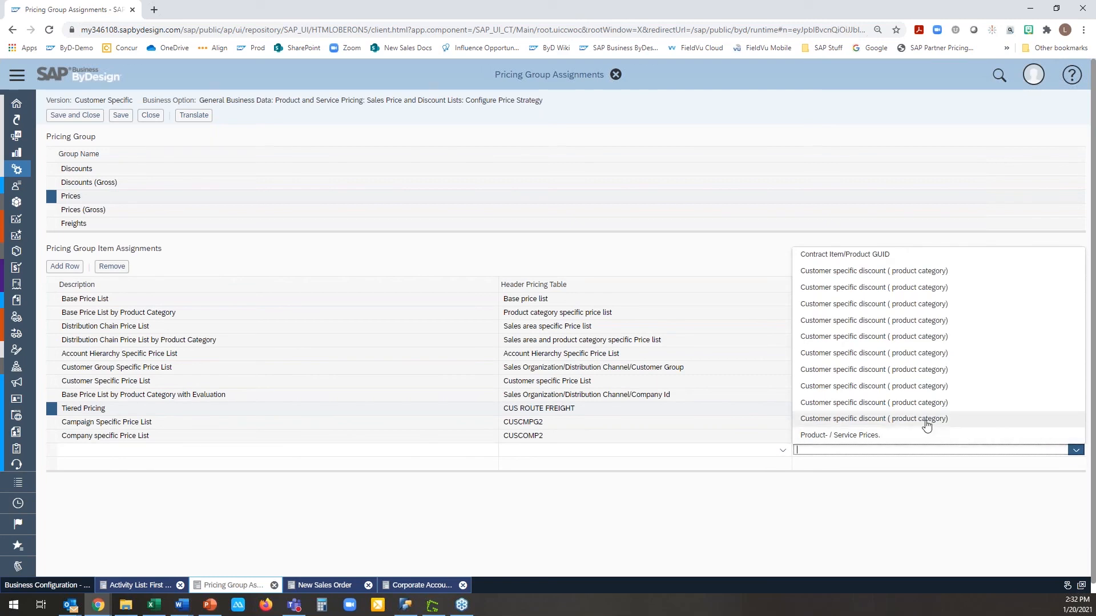
pyautogui.scroll(-2, 891, 310)
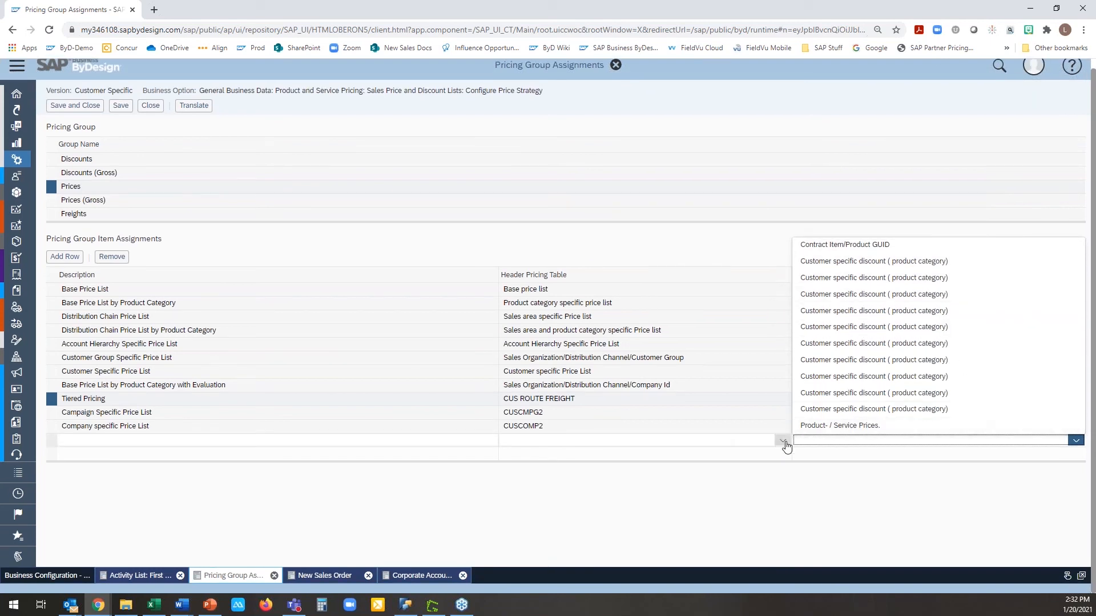
pyautogui.click(784, 442)
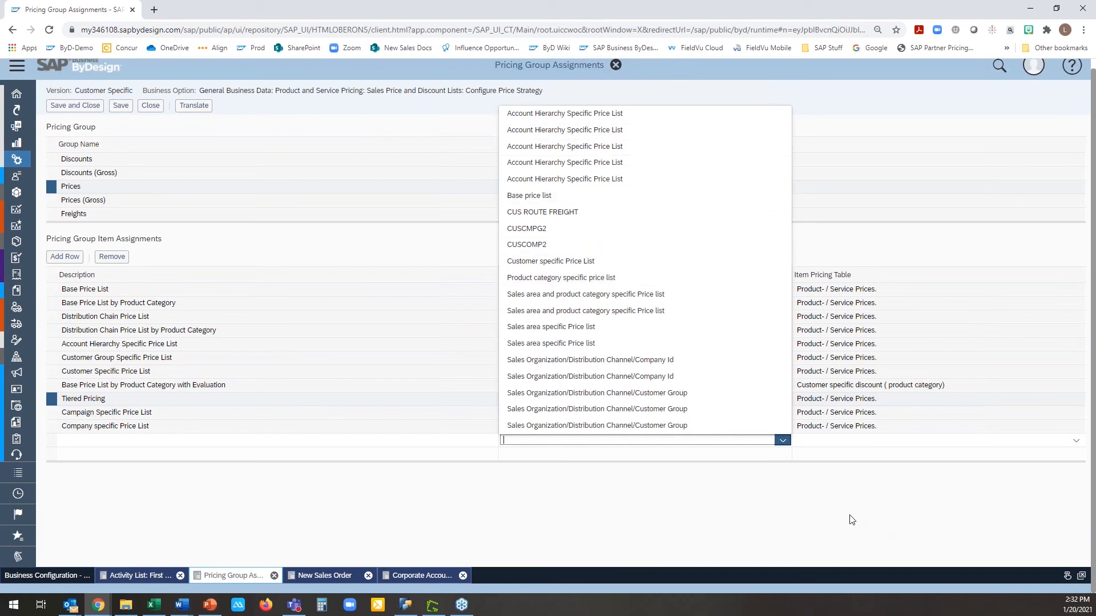
pyautogui.click(799, 514)
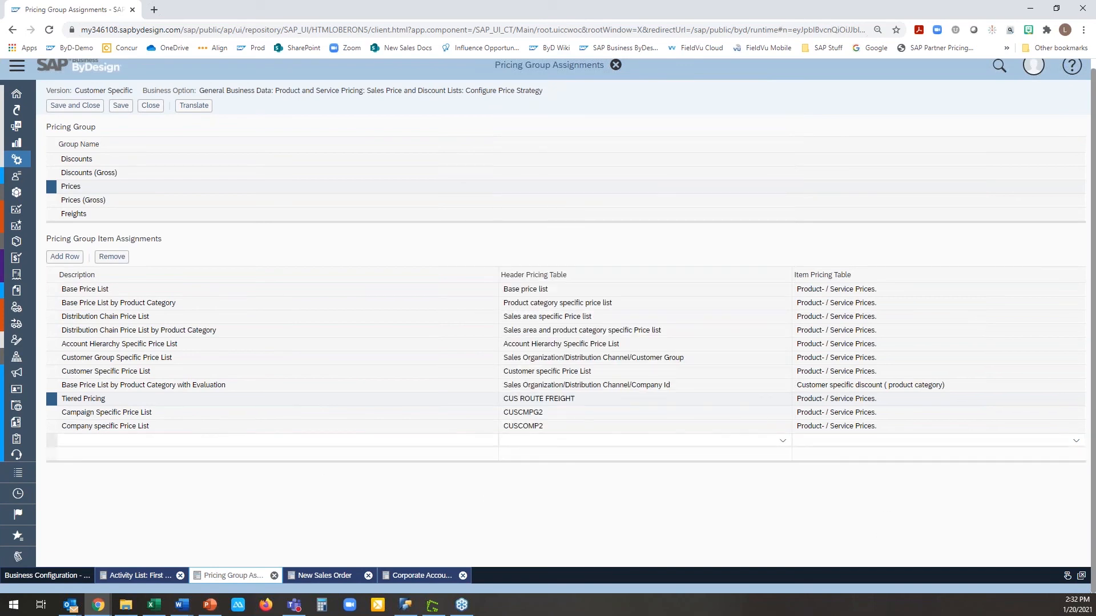
pyautogui.click(51, 440)
pyautogui.click(110, 258)
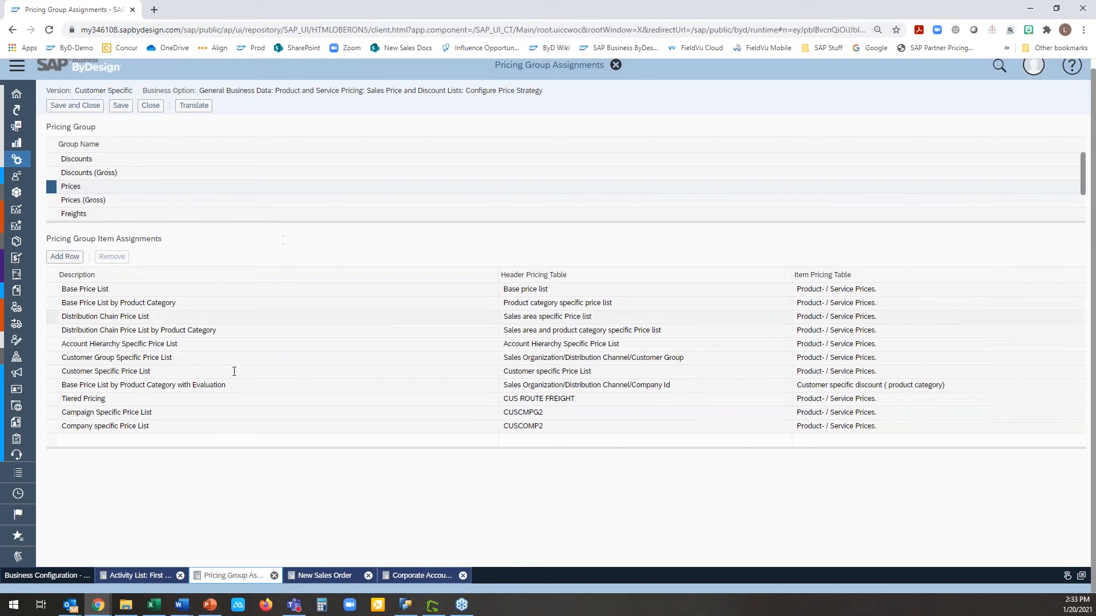
# Open the price lists in Product and Service Portfolio and show the Tiered Pricing lists
pyautogui.click(115, 396)
pyautogui.doubleClick(120, 403)
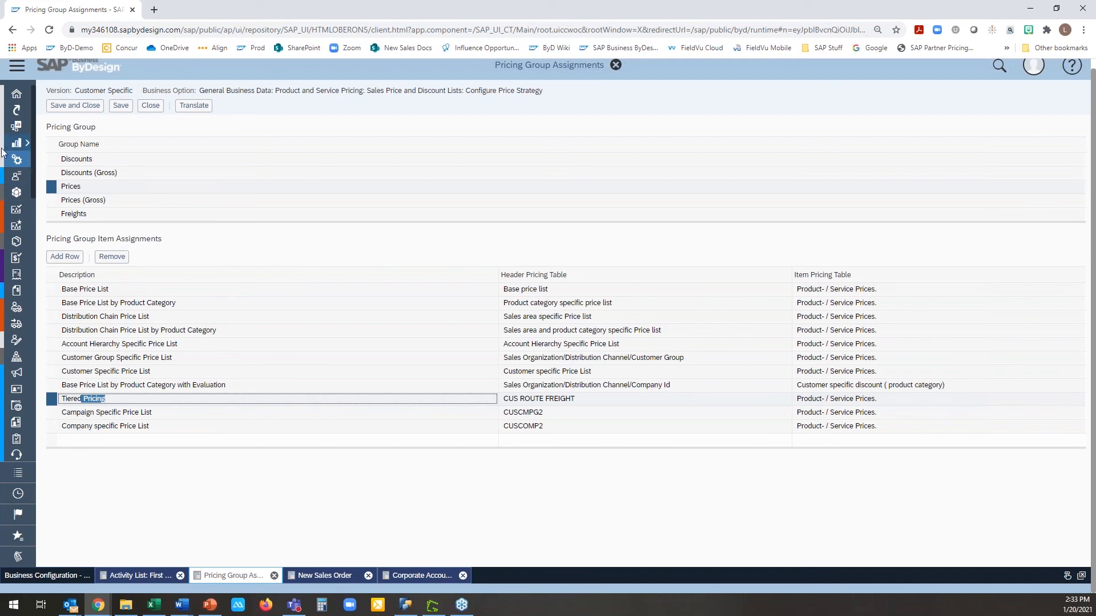
pyautogui.click(23, 66)
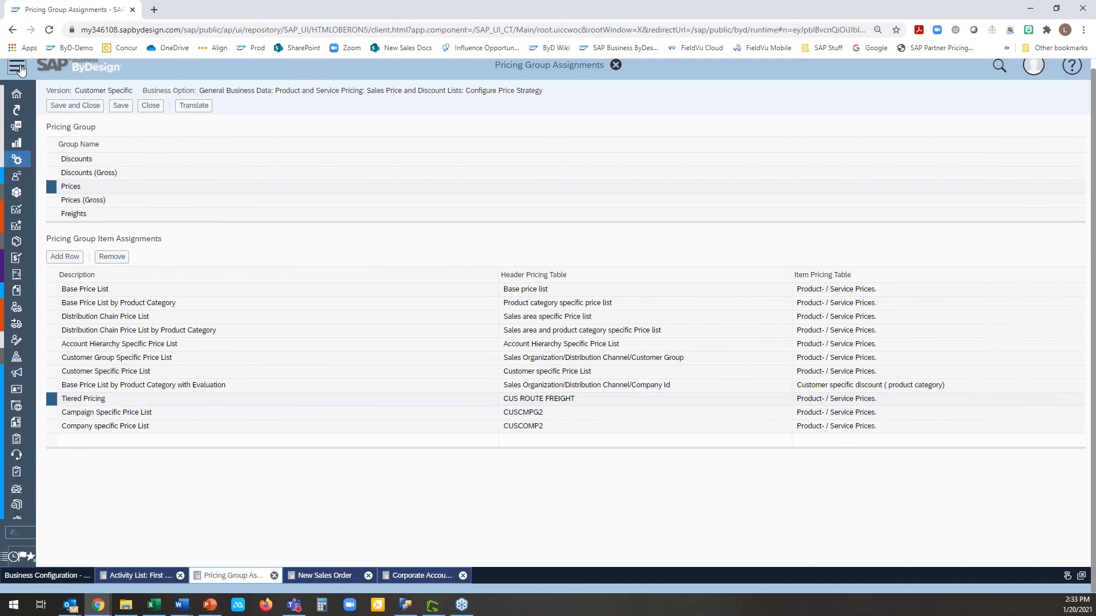
pyautogui.moveTo(87, 203)
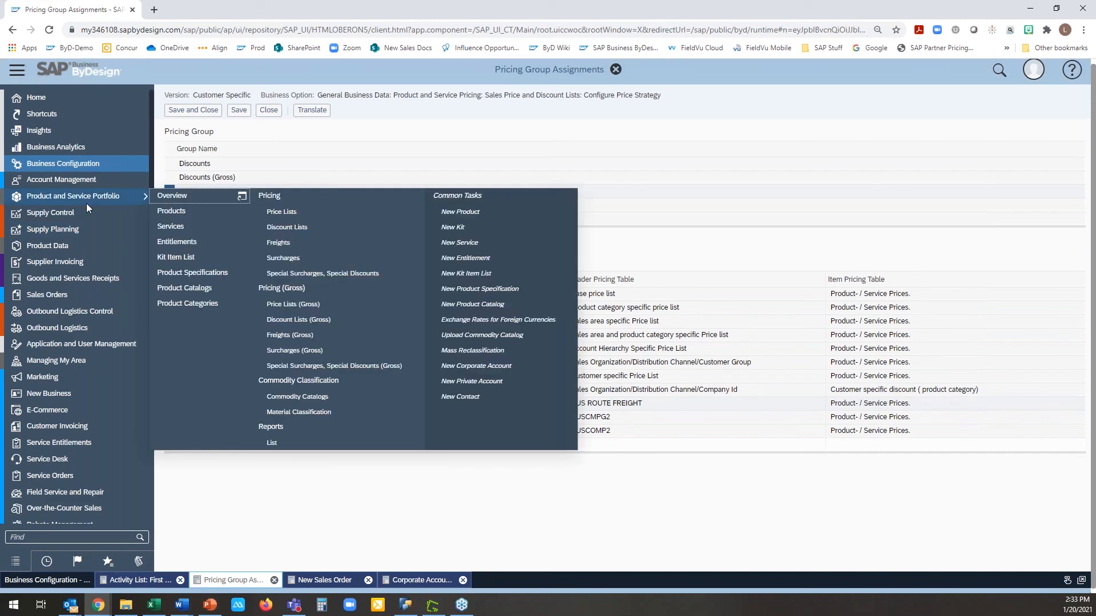
pyautogui.click(289, 214)
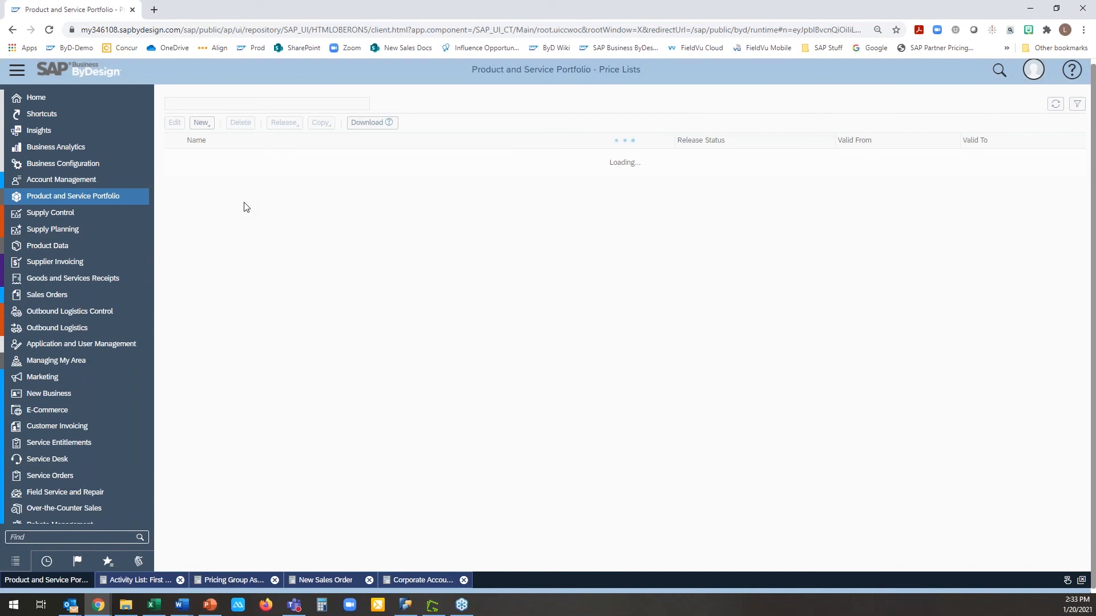
pyautogui.click(359, 118)
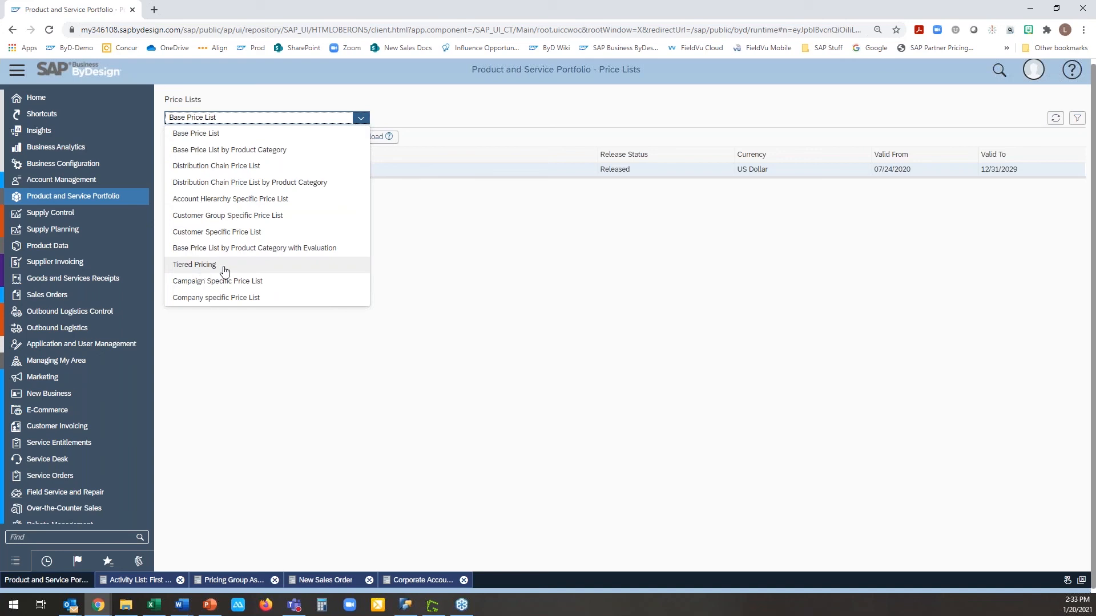
pyautogui.click(254, 266)
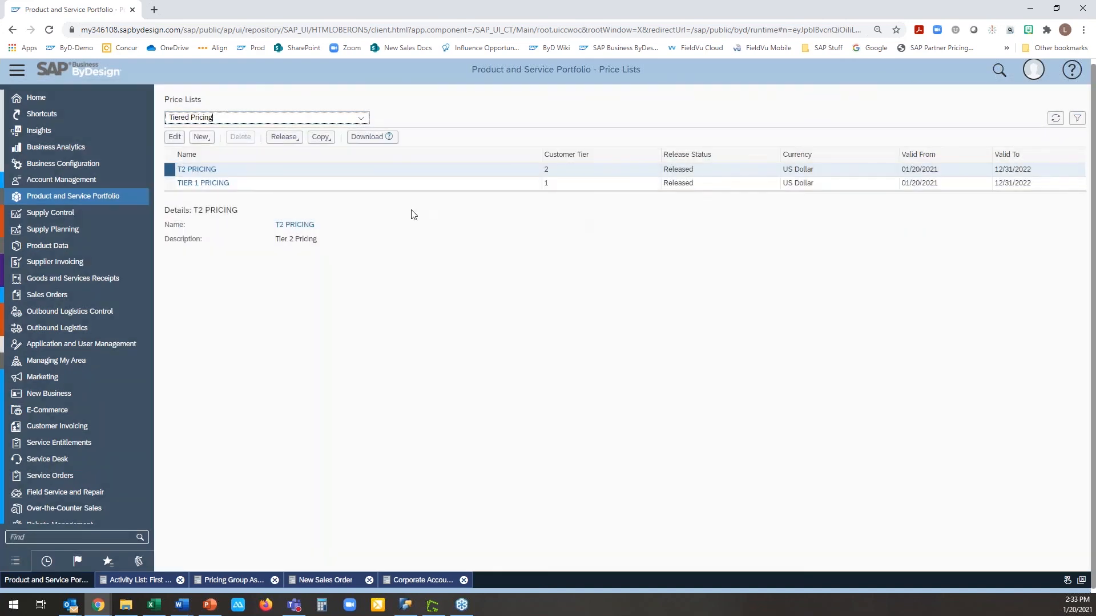
# Open the TIER 1 PRICING price list, review its product items and amounts, and close it
pyautogui.click(188, 184)
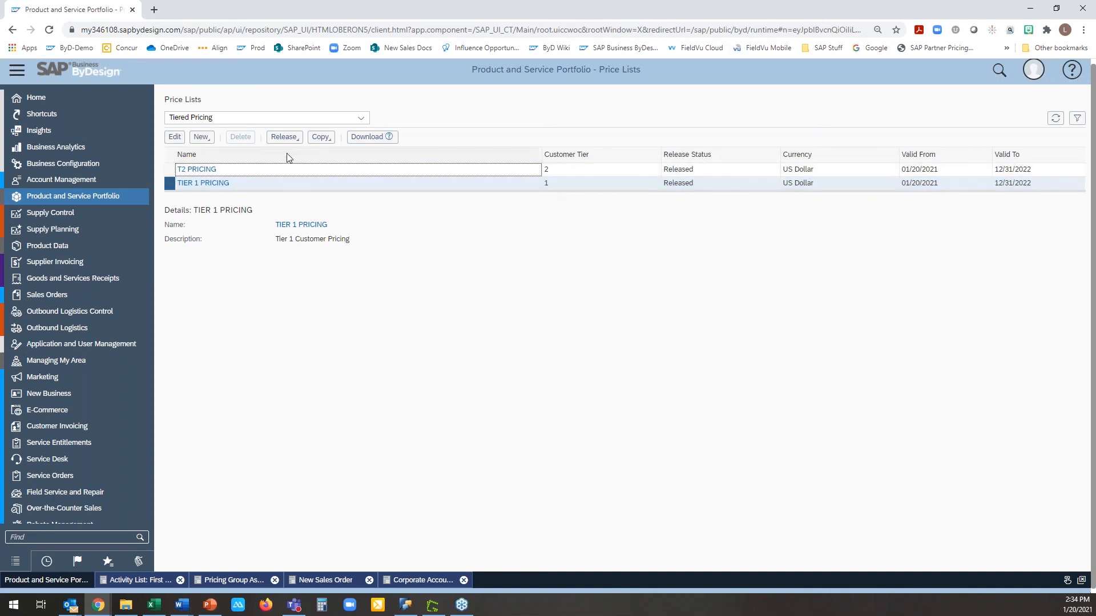
pyautogui.click(175, 137)
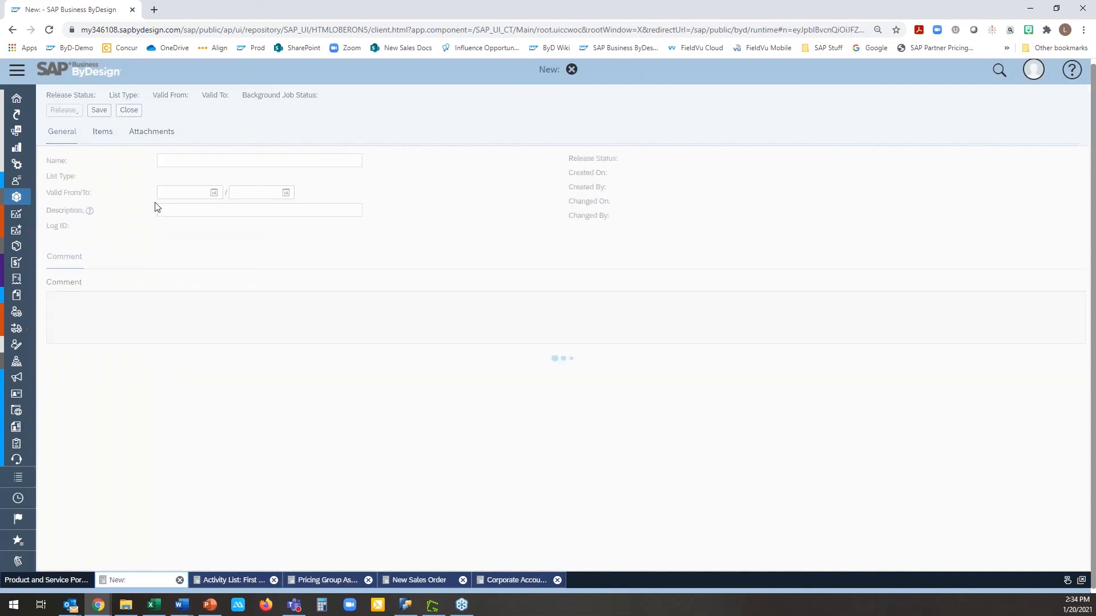
pyautogui.click(104, 132)
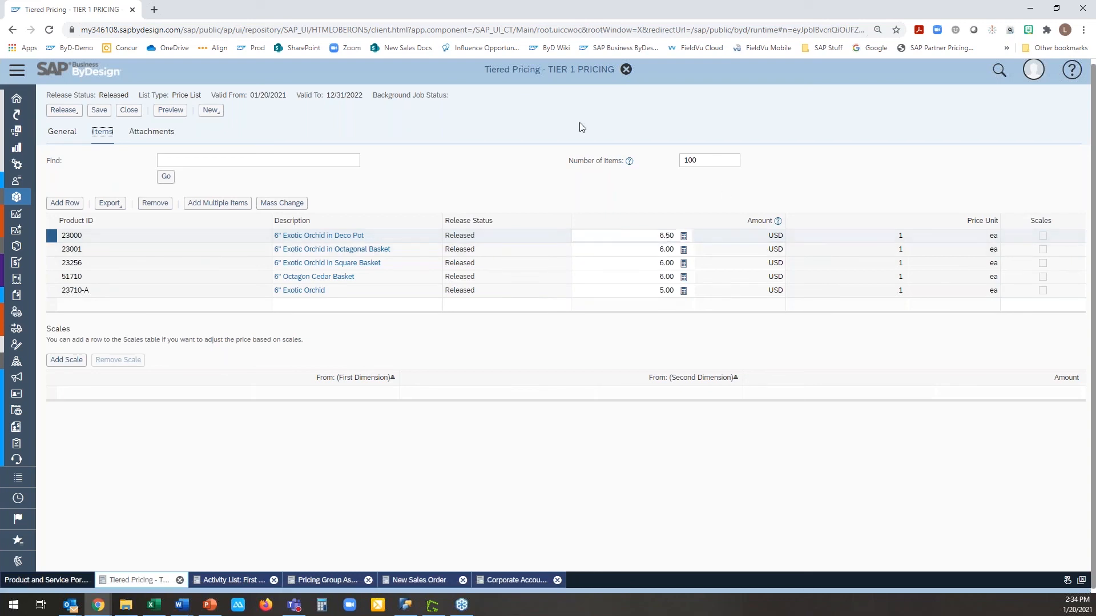
pyautogui.click(130, 113)
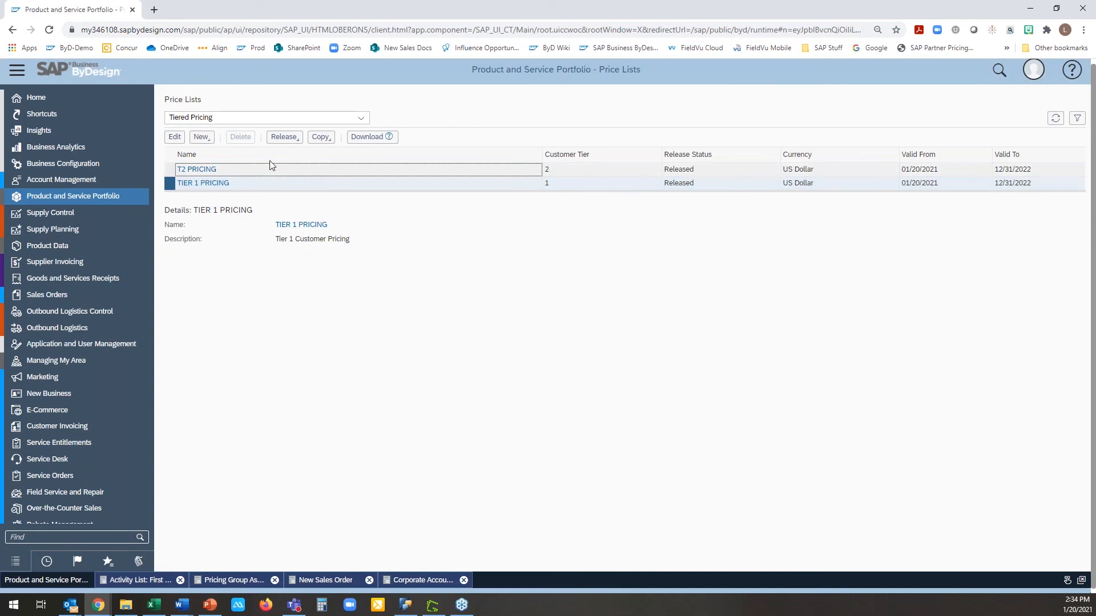
# Open the T2 PRICING price list, review its product items and amounts, and close it
pyautogui.click(272, 166)
pyautogui.click(175, 137)
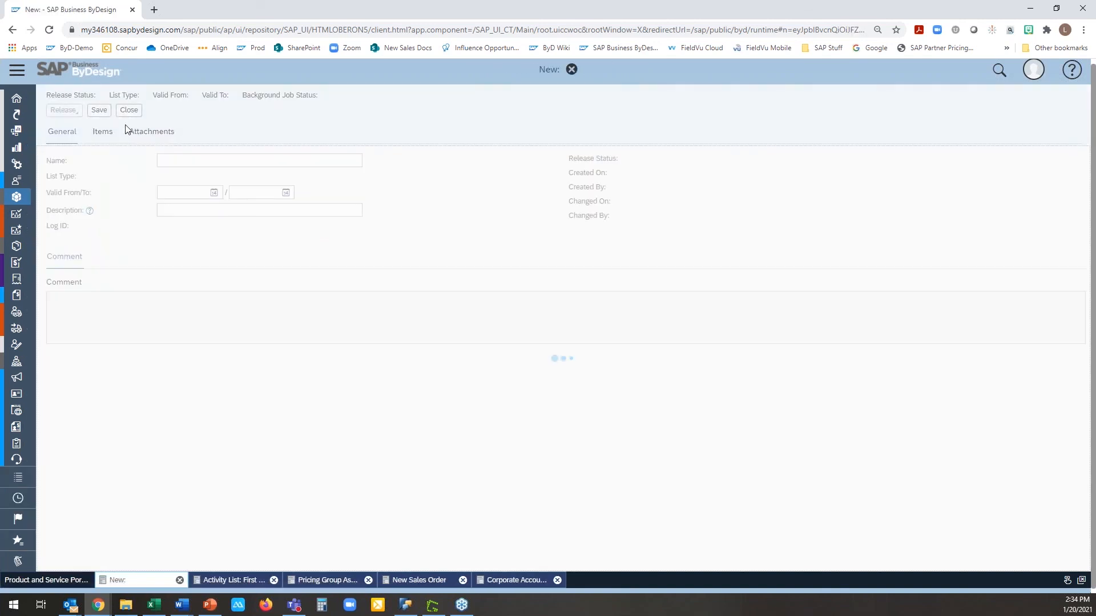
pyautogui.click(104, 131)
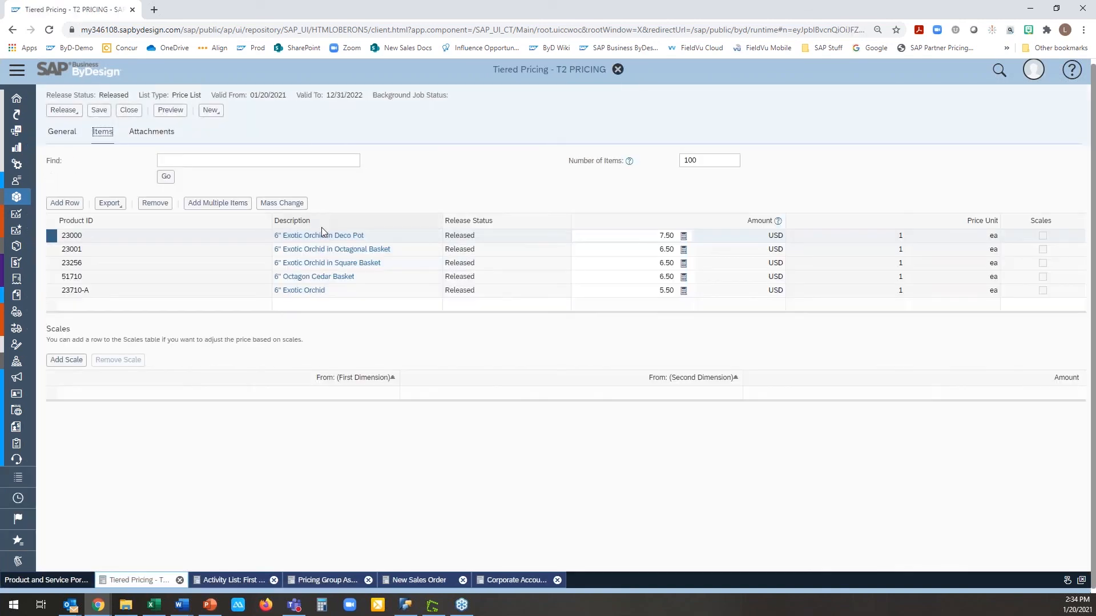
pyautogui.click(130, 111)
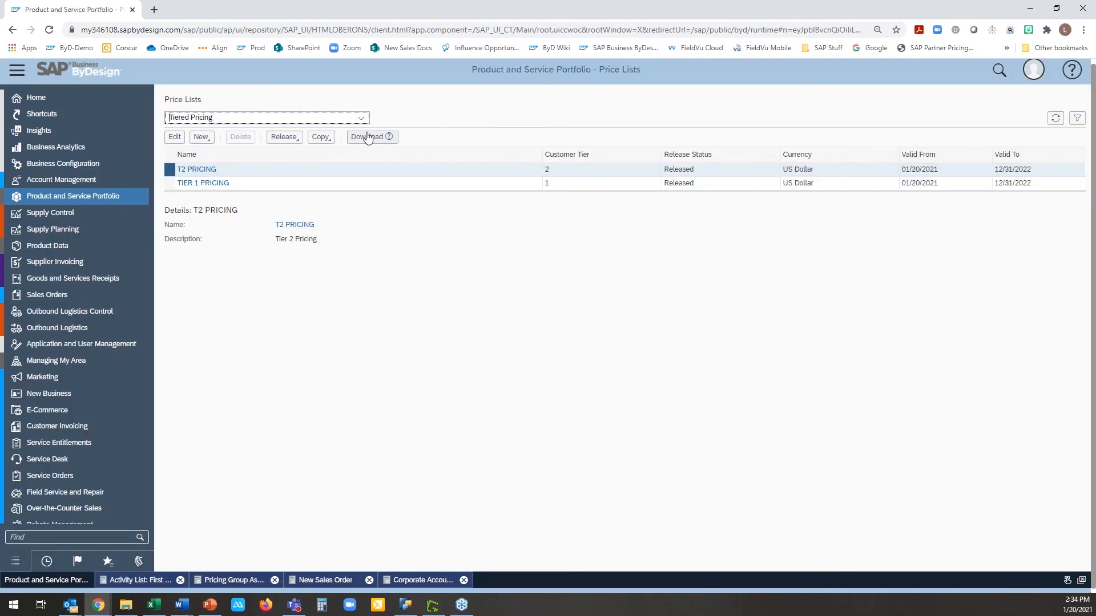
# Start a new Tiered Pricing price list, open the Customer Tier choices, and close the list without saving
pyautogui.click(201, 137)
pyautogui.click(213, 152)
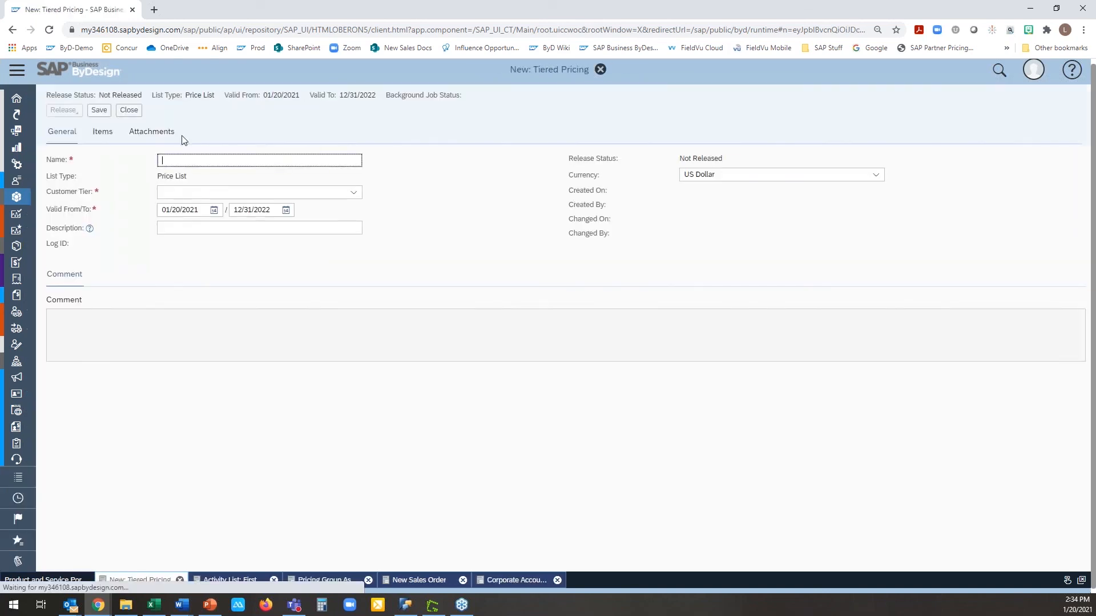
pyautogui.click(337, 192)
pyautogui.click(353, 193)
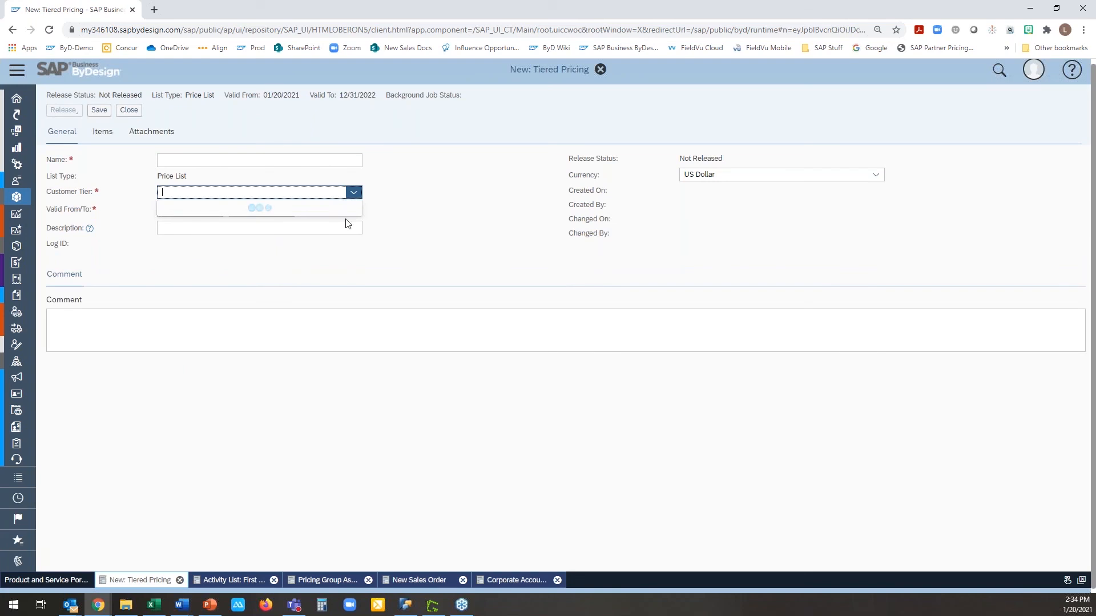
pyautogui.click(438, 212)
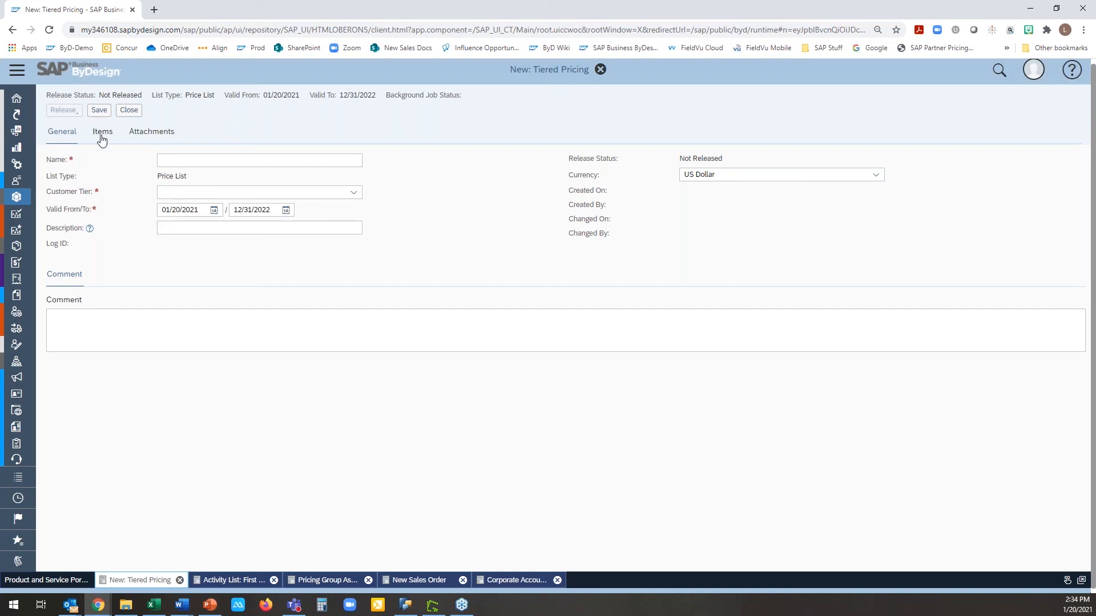
pyautogui.click(129, 112)
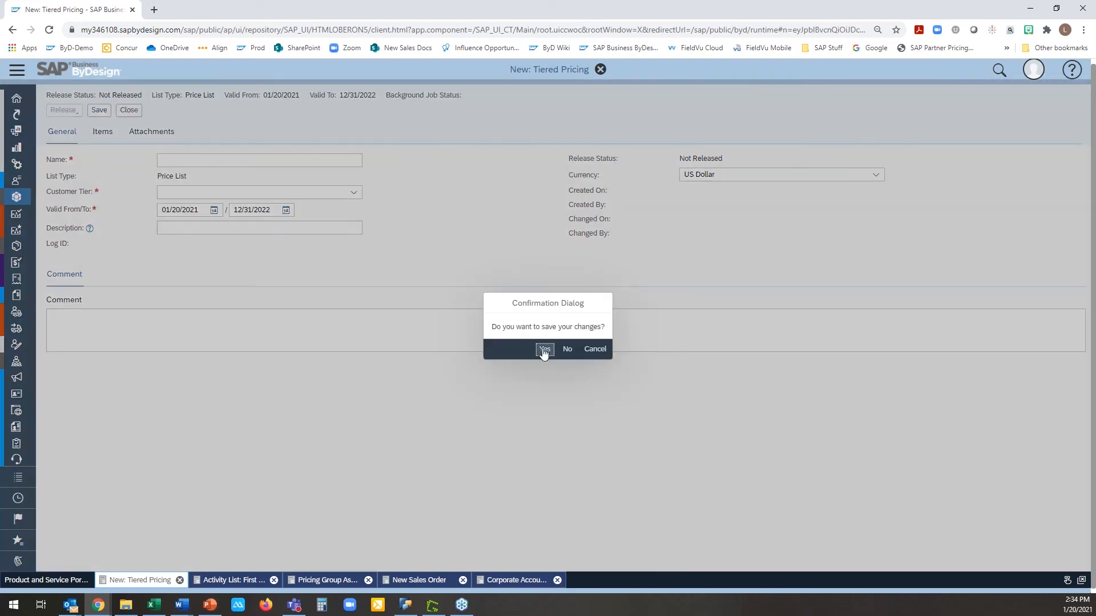
pyautogui.click(567, 349)
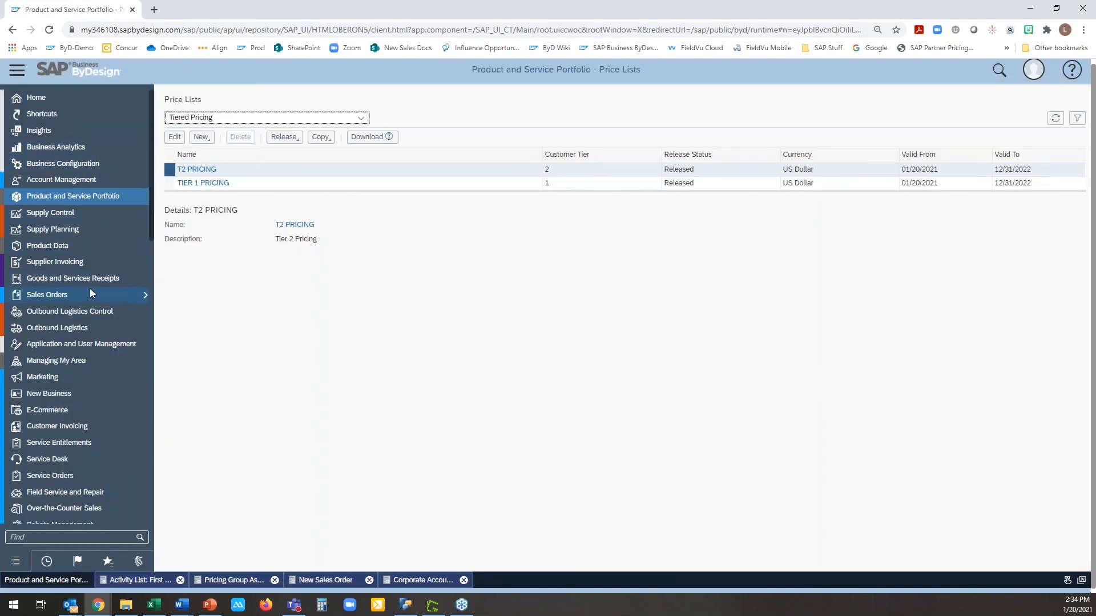
# Start a new sales order and choose Home Depot #6379 as its account
pyautogui.moveTo(90, 290)
pyautogui.click(288, 310)
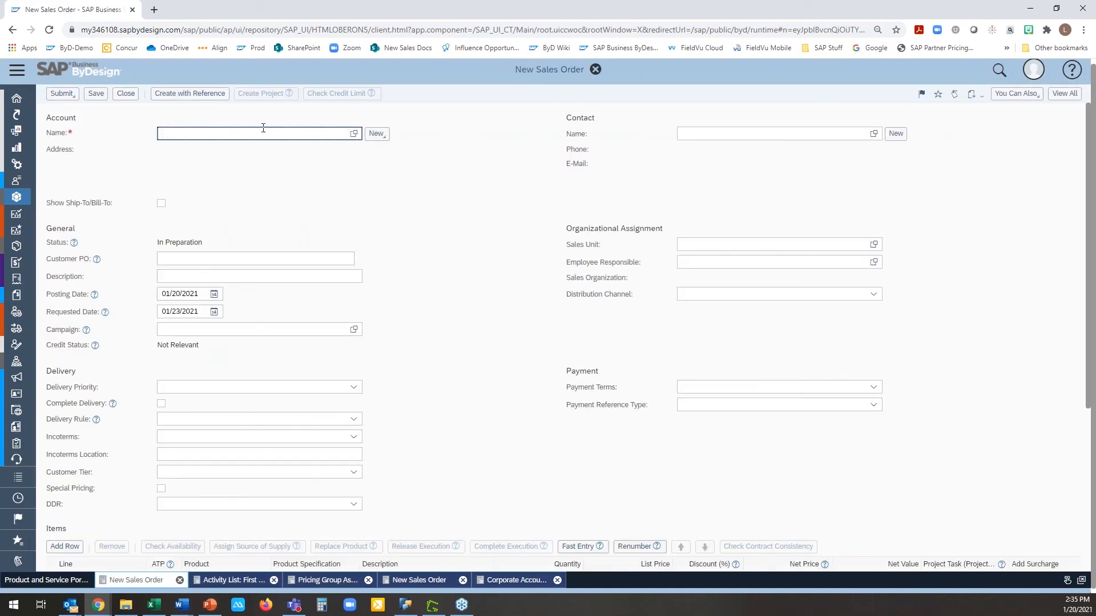
pyautogui.write('home')
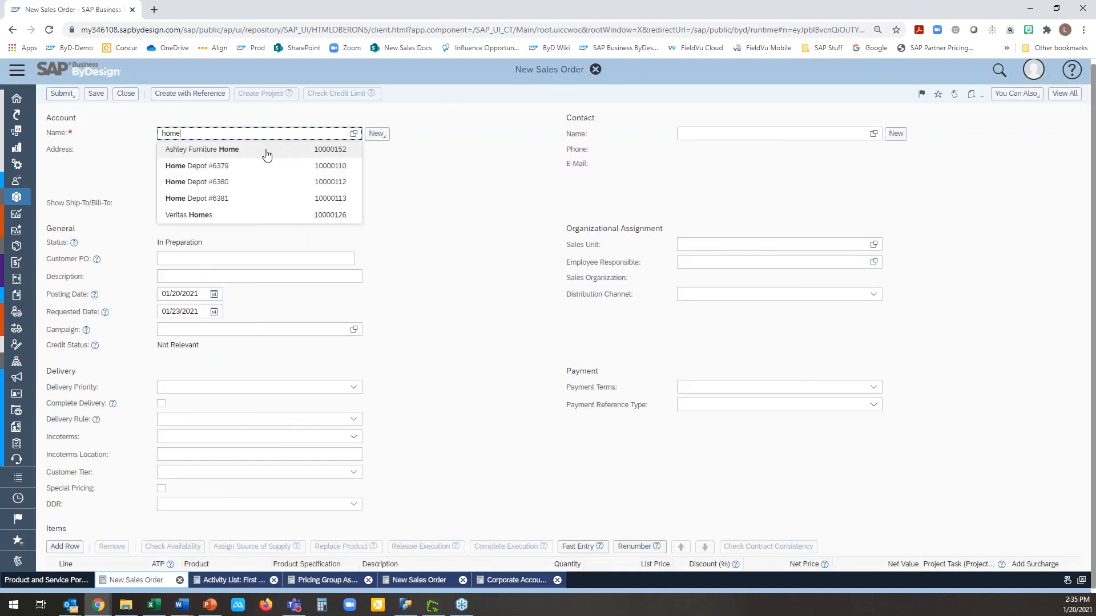
pyautogui.click(263, 167)
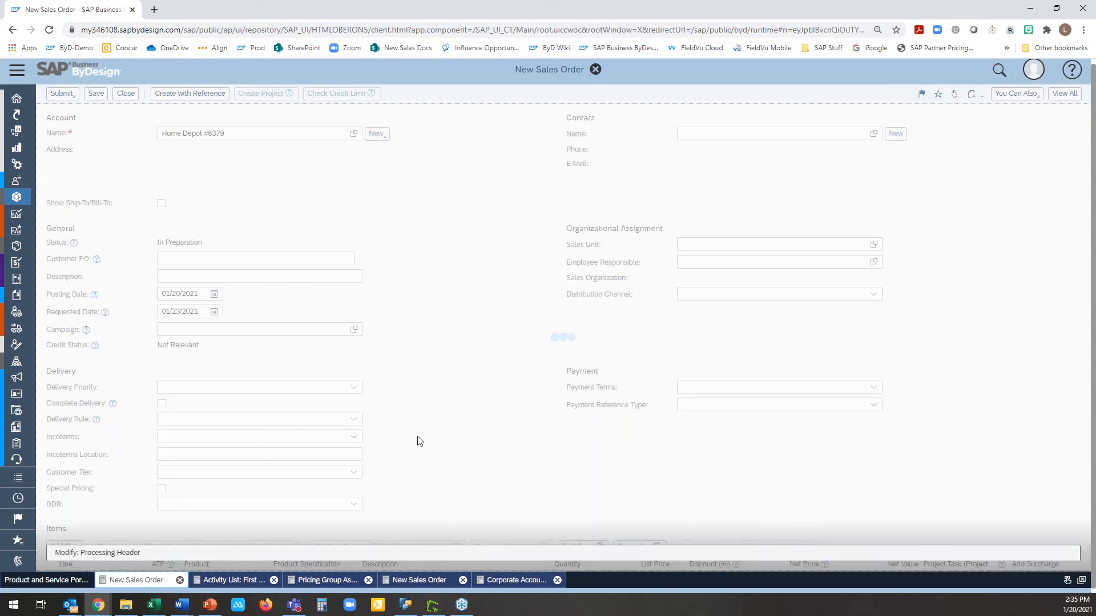
# Add product 23000, 6" Exotic Orchid in Deco Pot, as the first item of the sales order
pyautogui.scroll(-3, 430, 438)
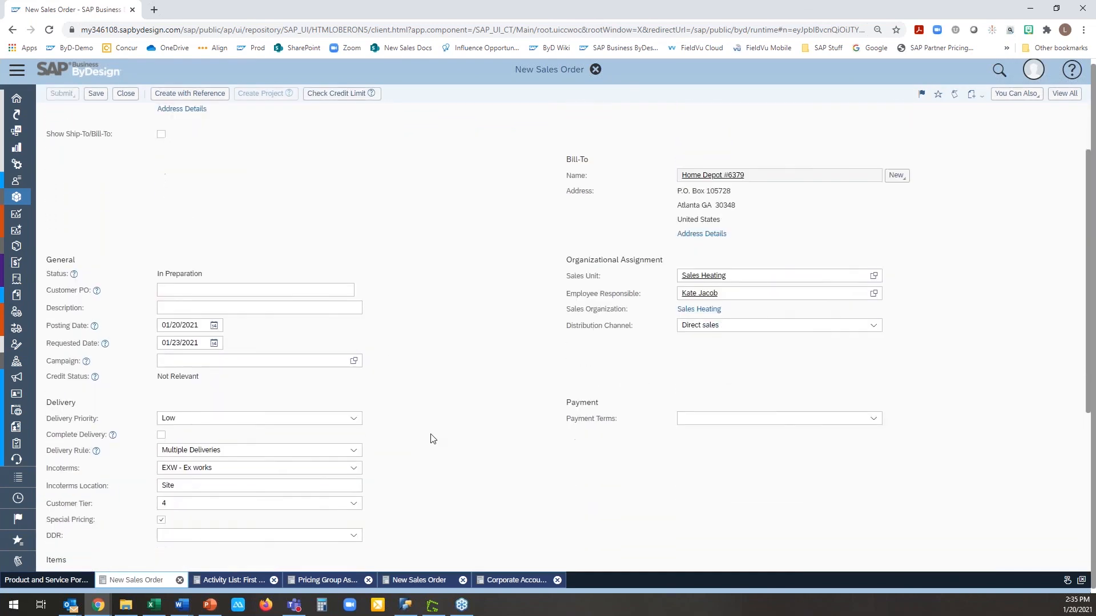
pyautogui.scroll(-2, 434, 482)
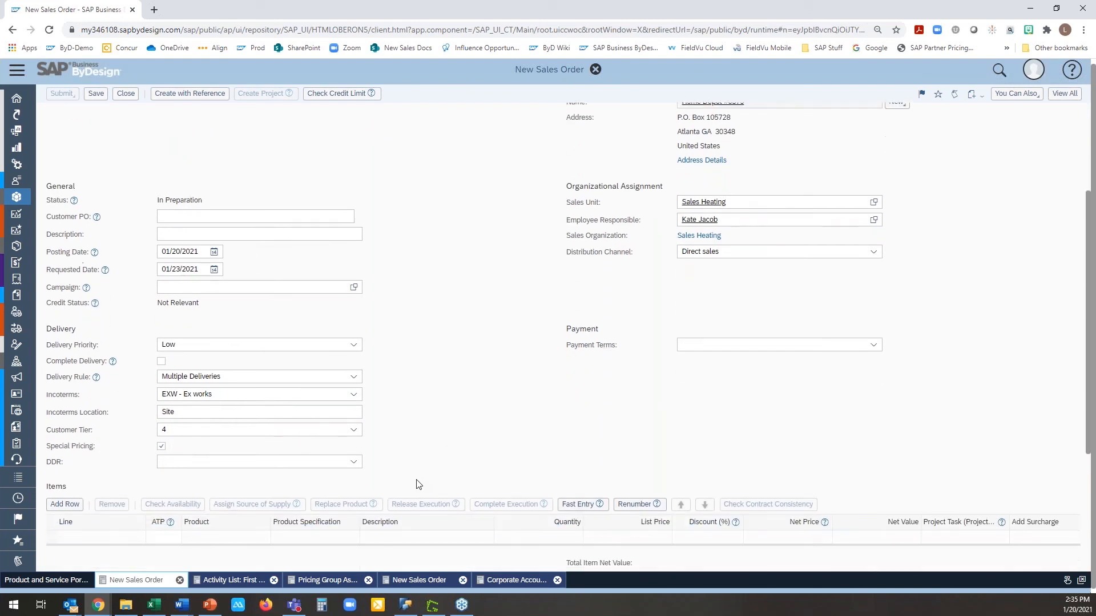
pyautogui.click(238, 536)
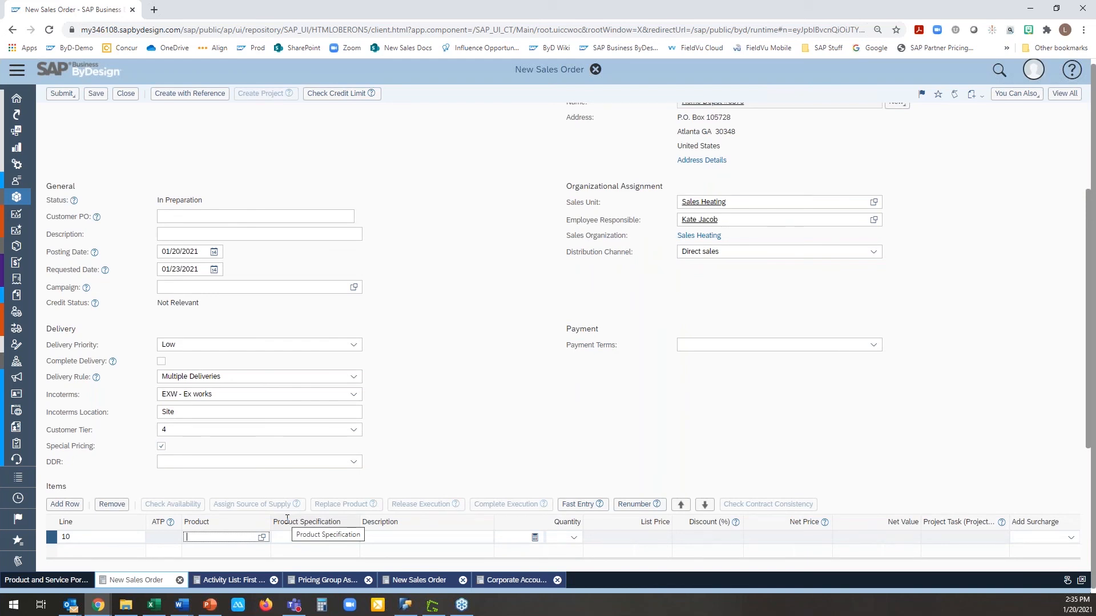
pyautogui.write('6')
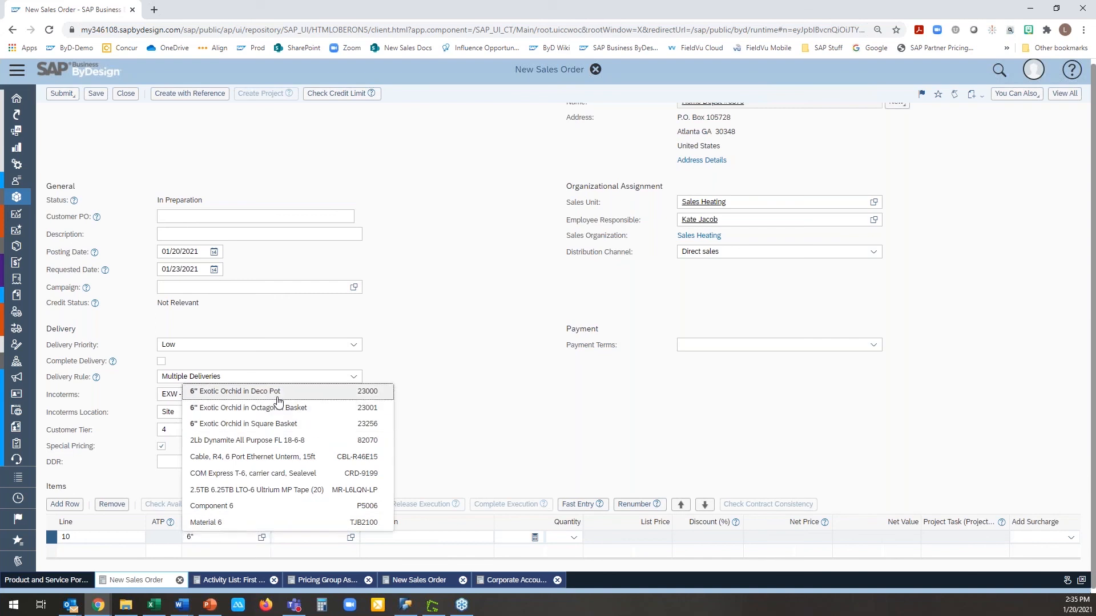
pyautogui.click(278, 398)
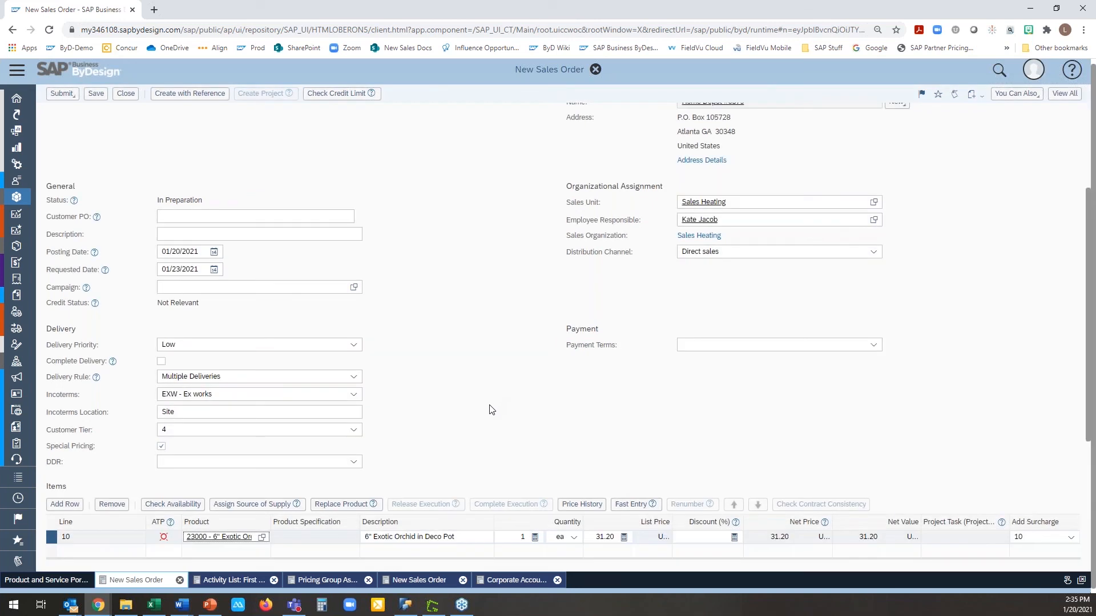
# Set the order's Customer Tier to 1 and then 2 to compare the item's price, and close the order without saving
pyautogui.scroll(-1, 491, 410)
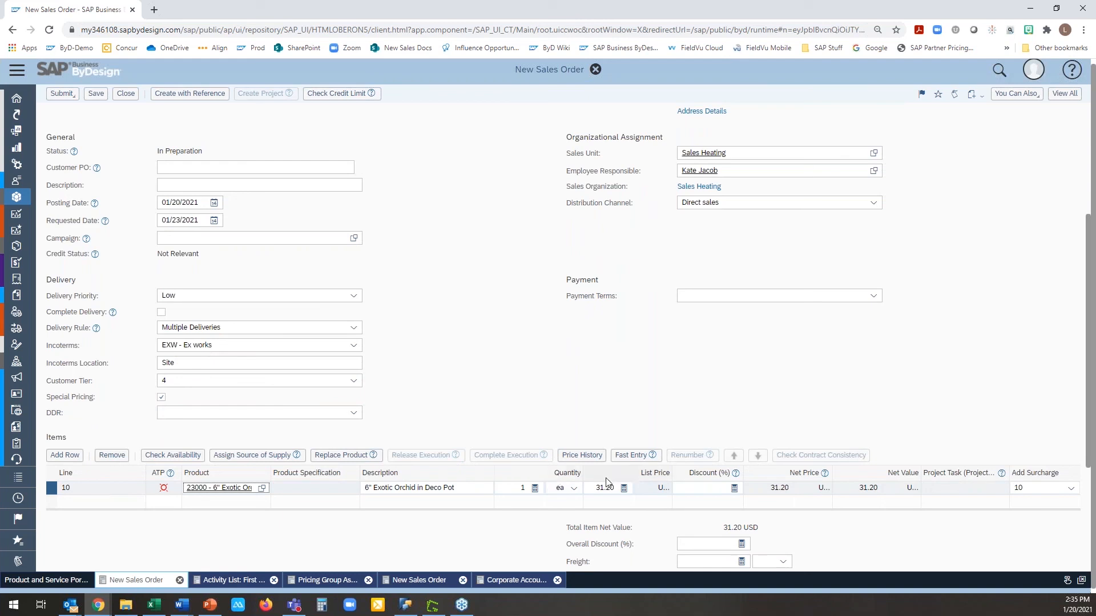
pyautogui.click(353, 381)
pyautogui.click(357, 403)
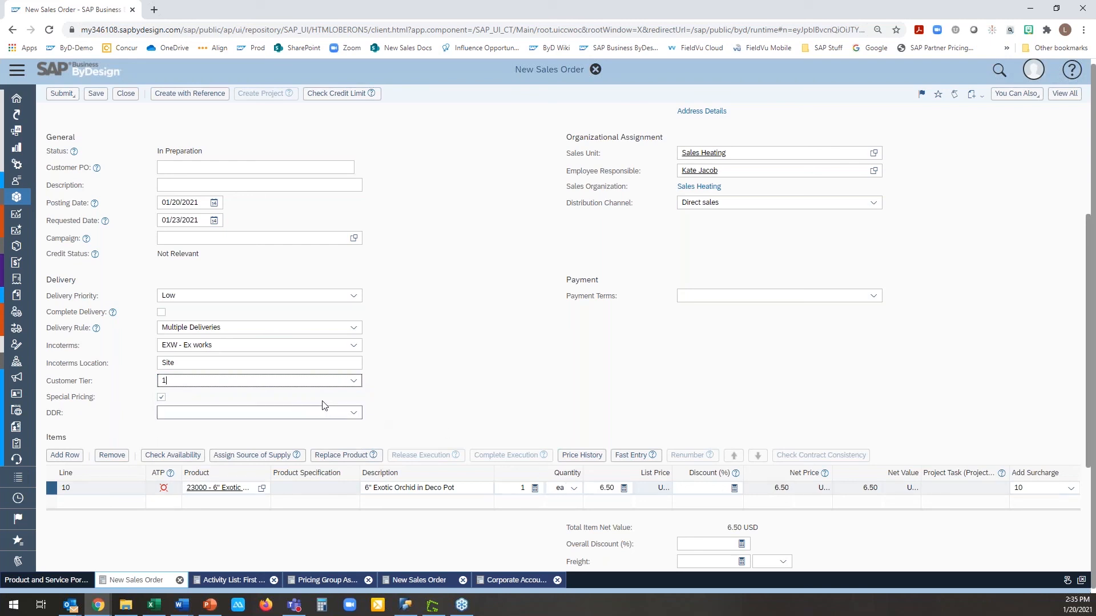
pyautogui.click(354, 381)
pyautogui.click(355, 412)
pyautogui.scroll(1, 494, 340)
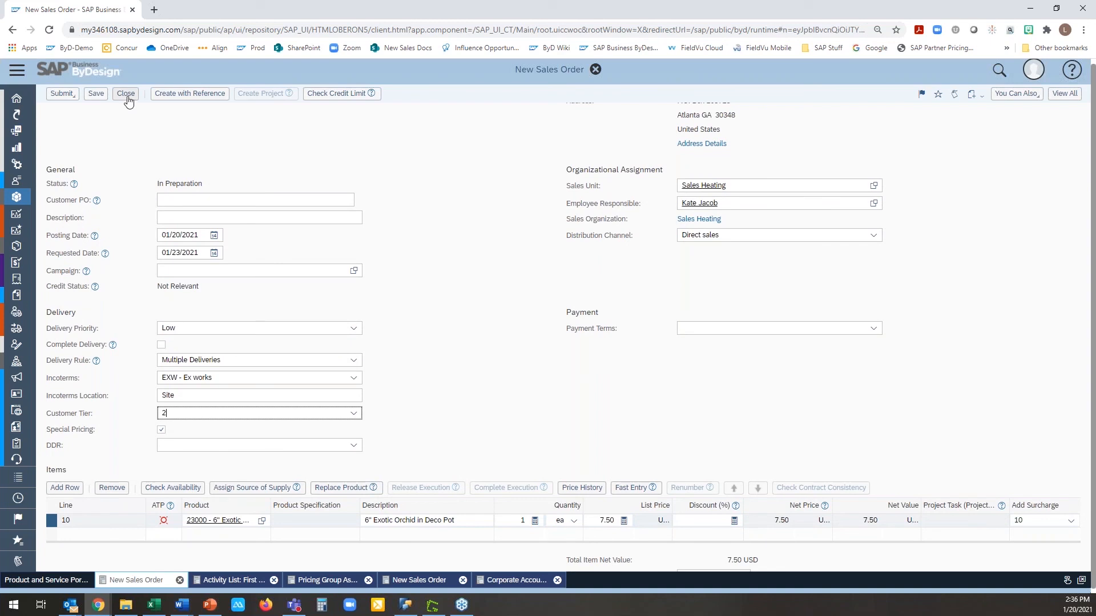
pyautogui.click(127, 96)
pyautogui.click(567, 351)
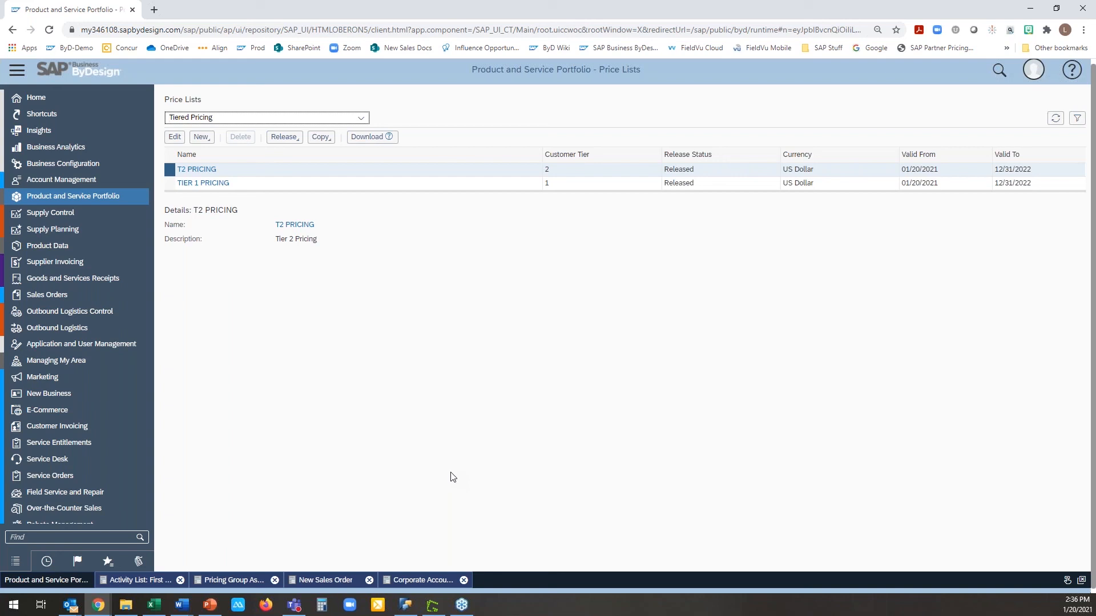
# Return to the open Pricing Group Assignments and close them without saving
pyautogui.click(256, 582)
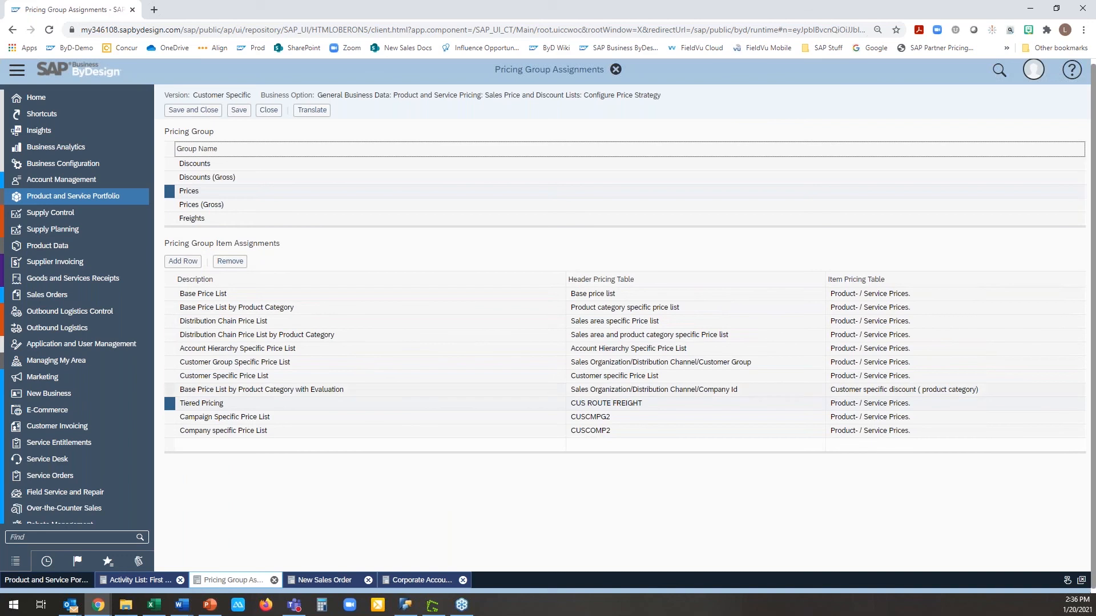
pyautogui.click(275, 114)
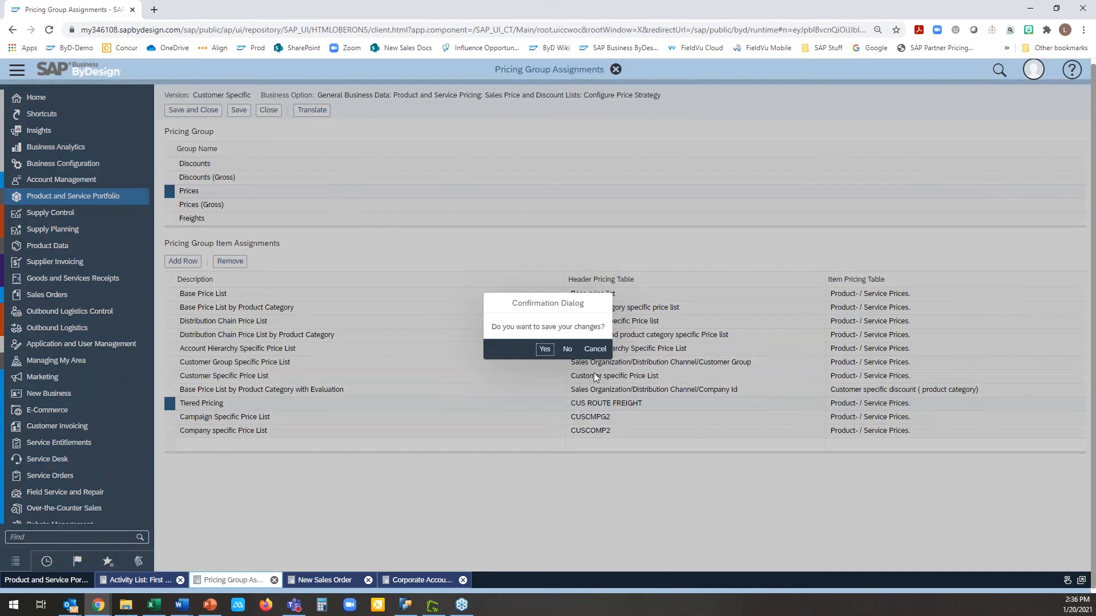
pyautogui.click(567, 349)
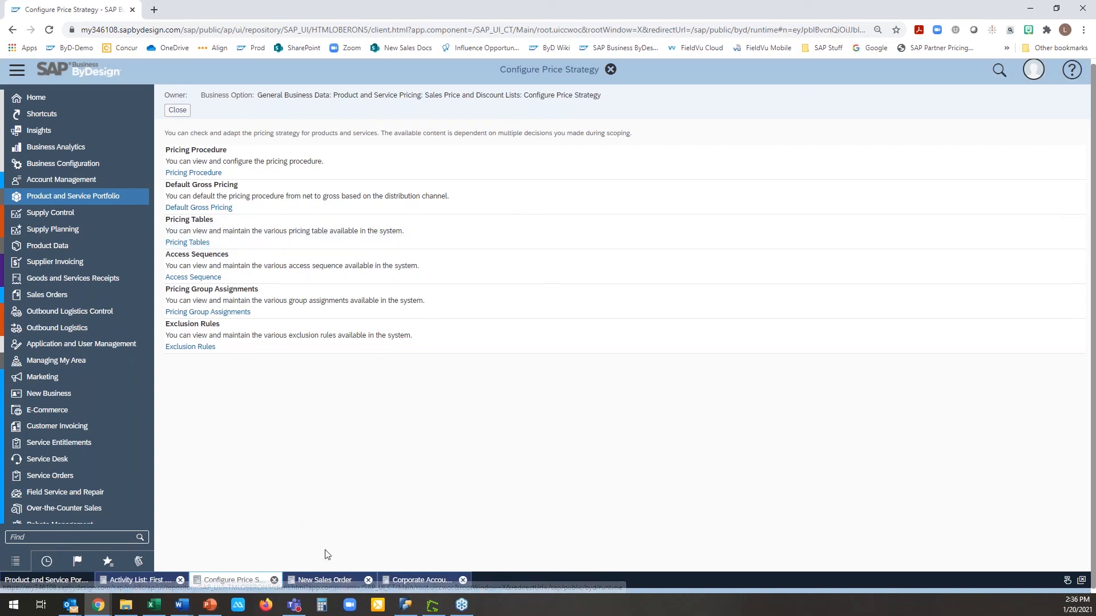
# Check the open corporate account overview, and view the DDR choices in the open new sales order
pyautogui.click(401, 582)
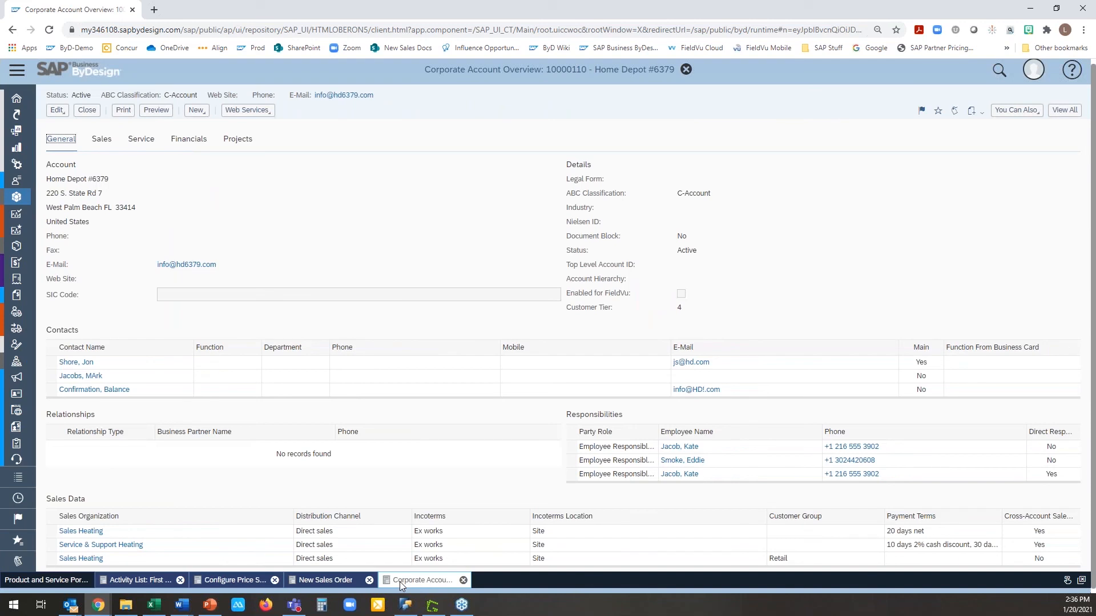
pyautogui.click(332, 578)
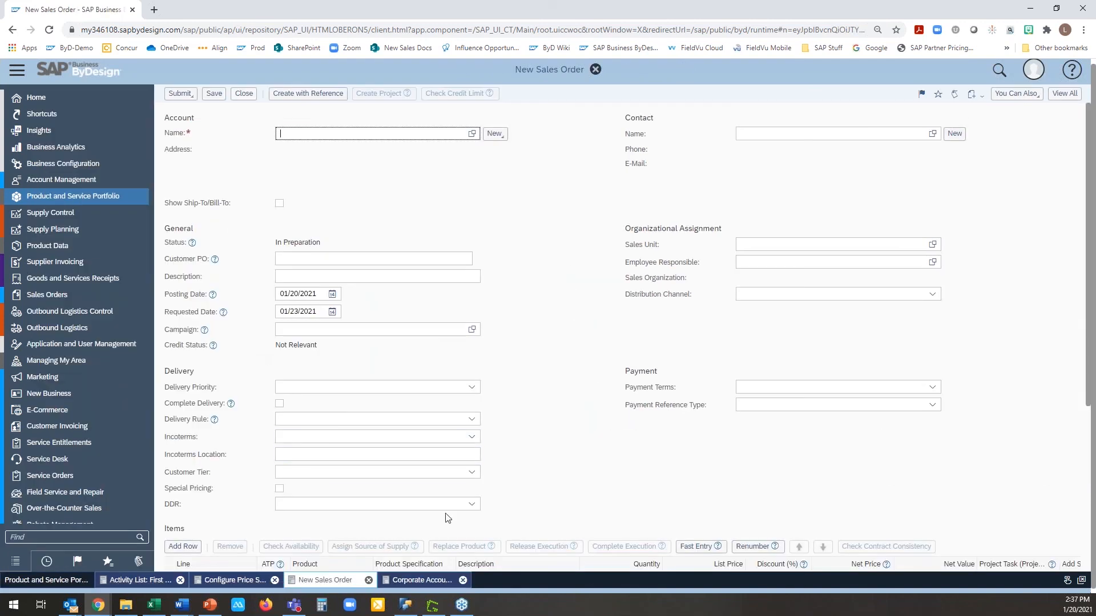
pyautogui.click(472, 505)
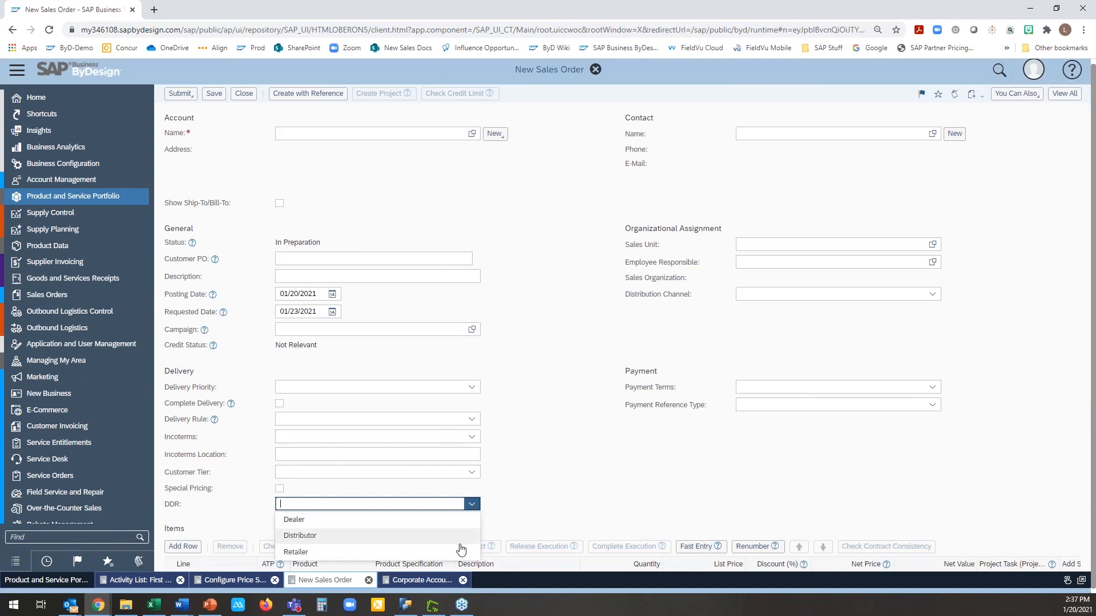
pyautogui.click(536, 500)
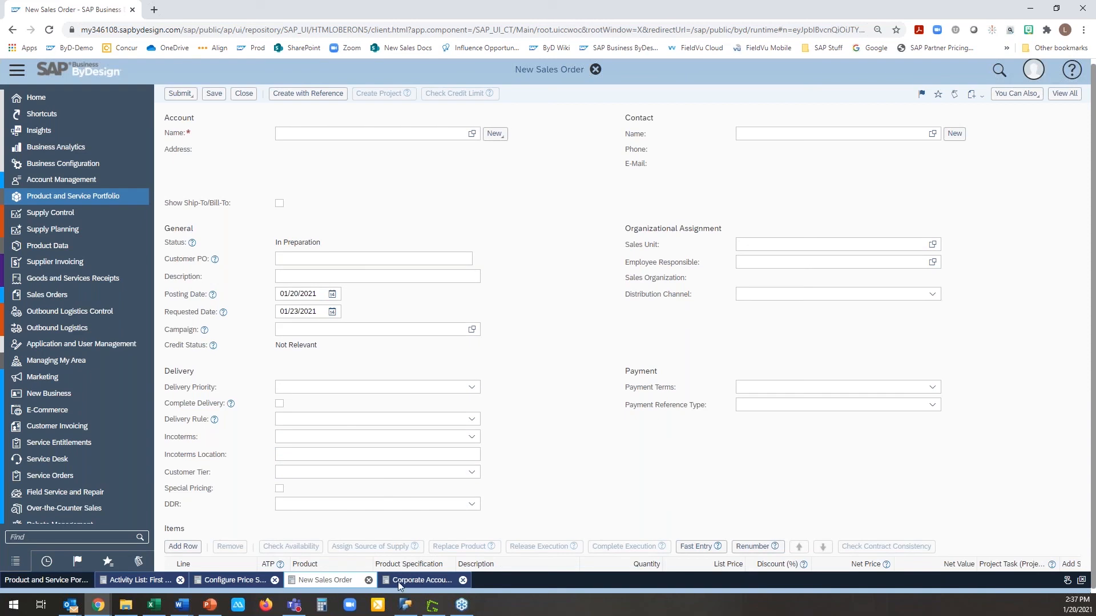
# Open the pricing tables from Configure Price Strategy and examine the fields of the header-level table CUS DDR DISCOUNT
pyautogui.click(239, 581)
pyautogui.click(190, 243)
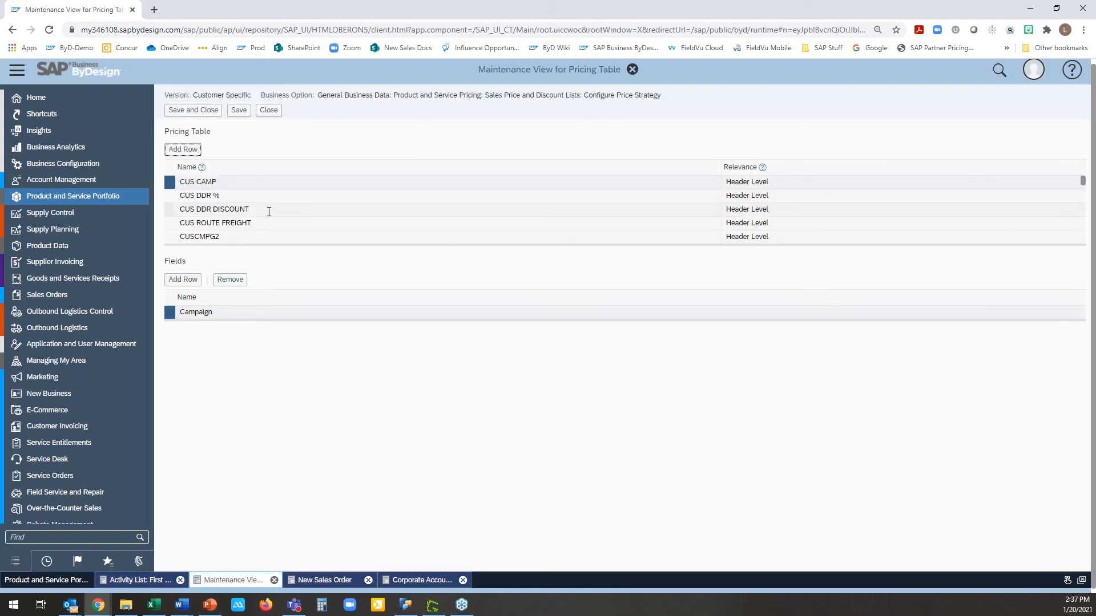
pyautogui.click(265, 210)
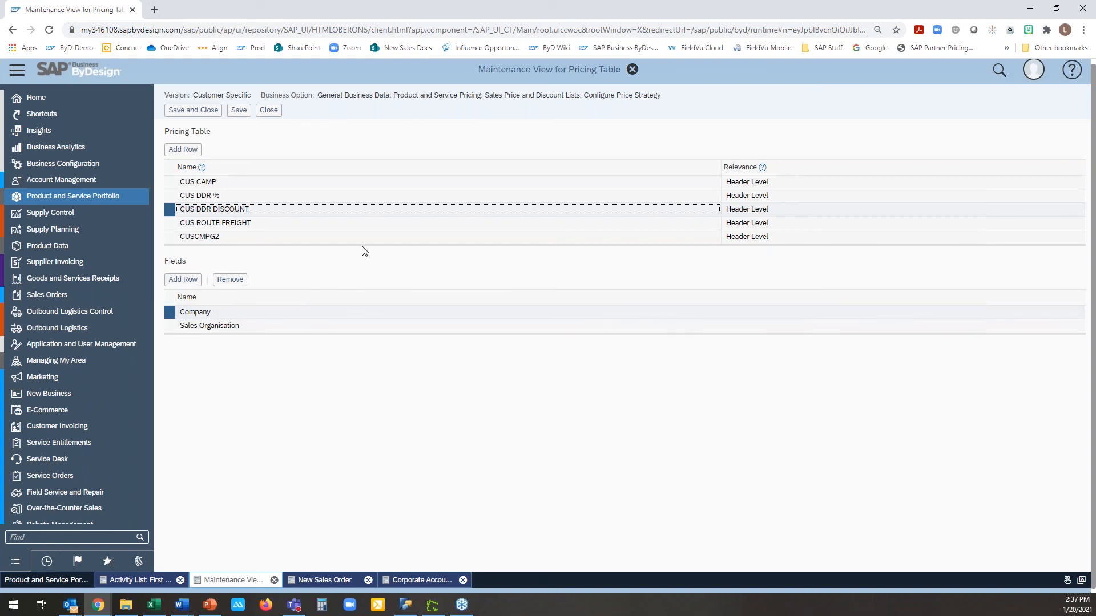
pyautogui.moveTo(361, 247); pyautogui.dragTo(361, 298)
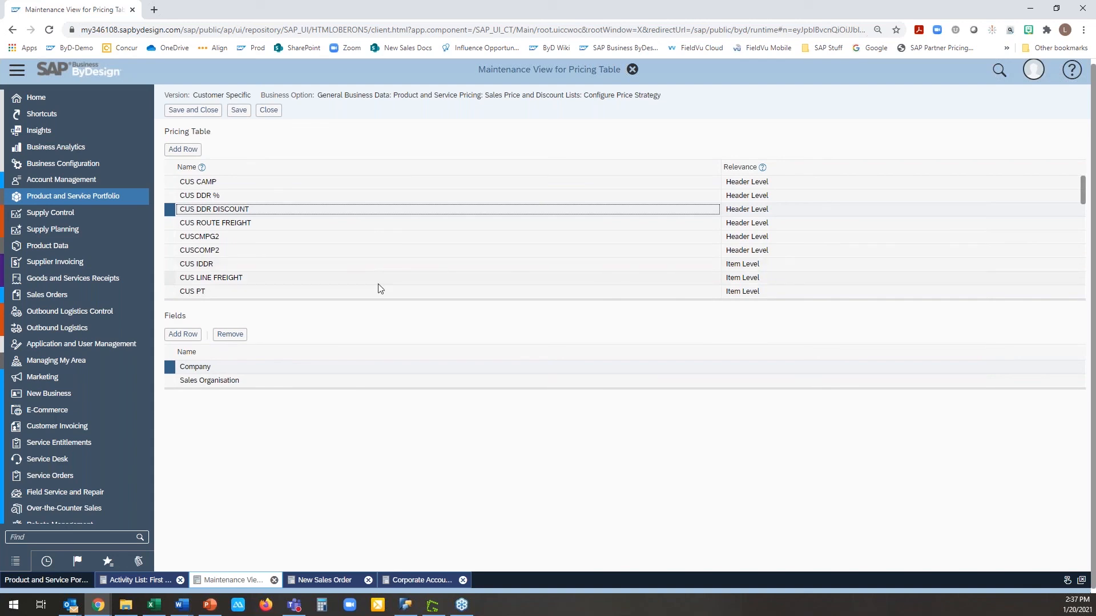
# Examine the List Identifier and DDR fields of the item-level table CUS IDDR, and close the pricing tables without saving
pyautogui.click(344, 264)
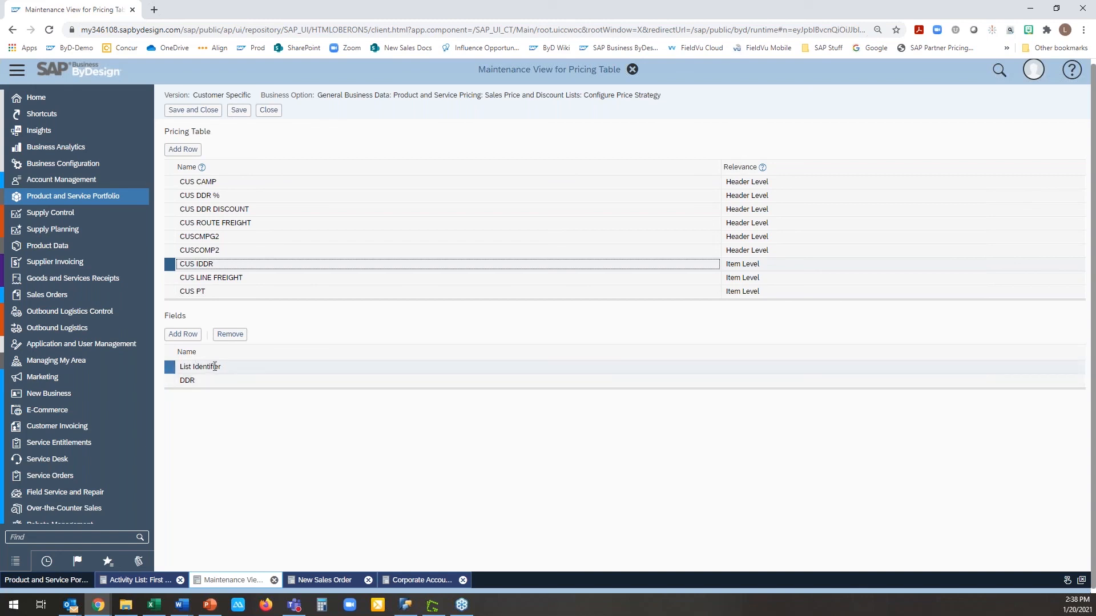
pyautogui.click(223, 367)
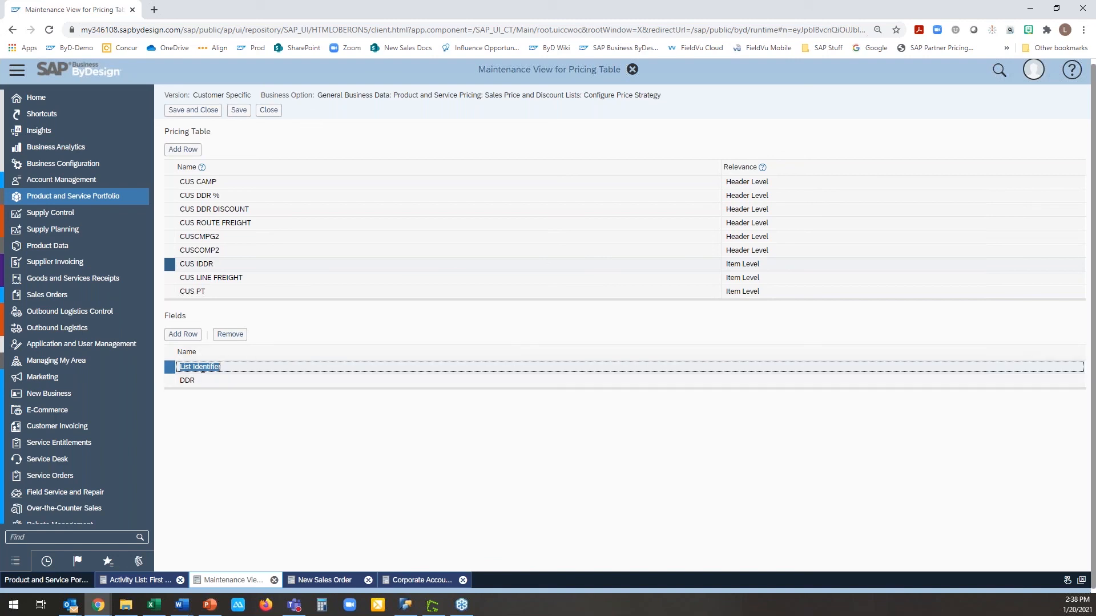
pyautogui.click(193, 381)
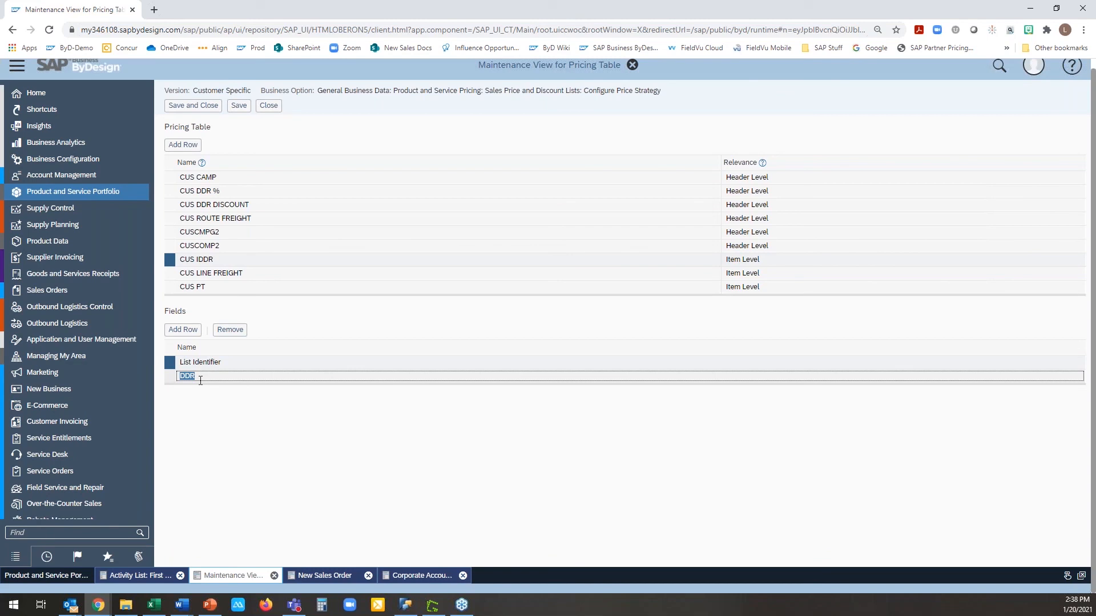
pyautogui.click(262, 108)
pyautogui.click(566, 349)
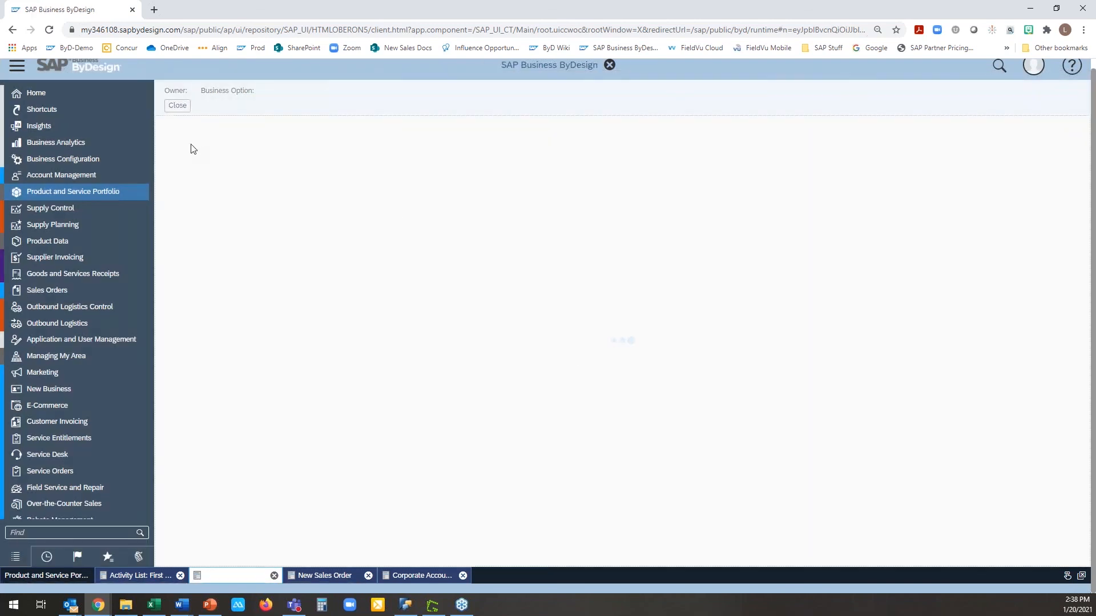
# Examine the pricing tables in the Price List, ACH Discount List and item-level Discounts access sequences, and close without saving
pyautogui.click(184, 274)
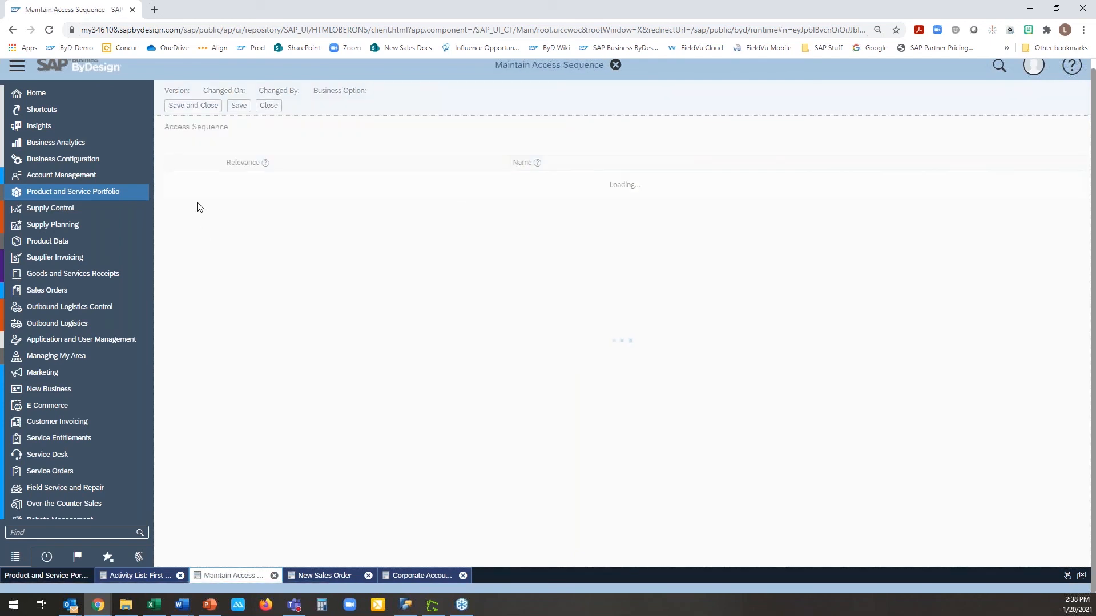
pyautogui.click(211, 178)
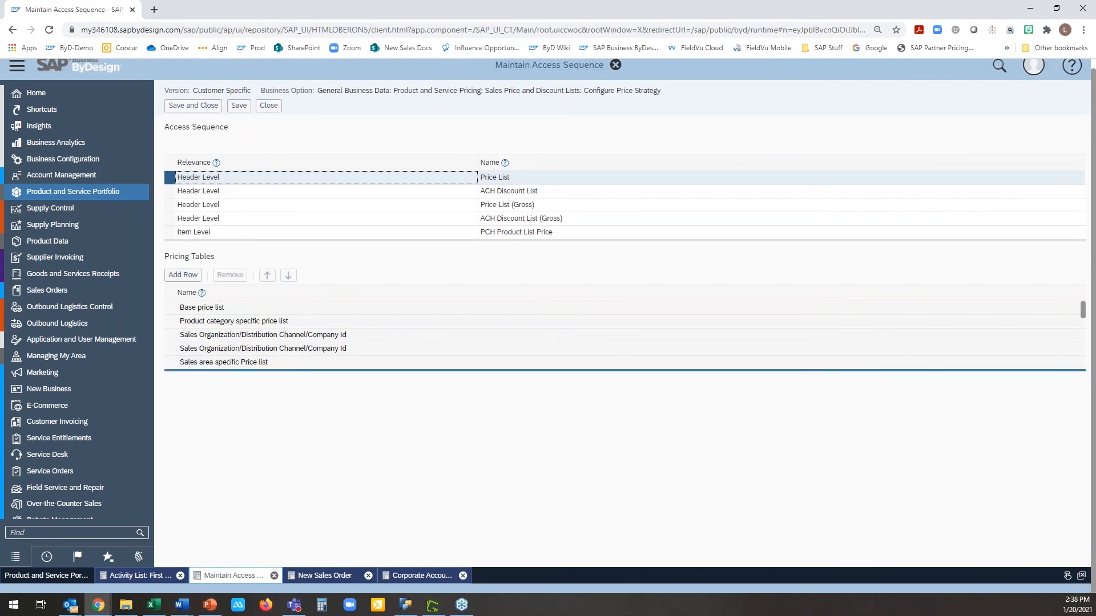
pyautogui.click(379, 193)
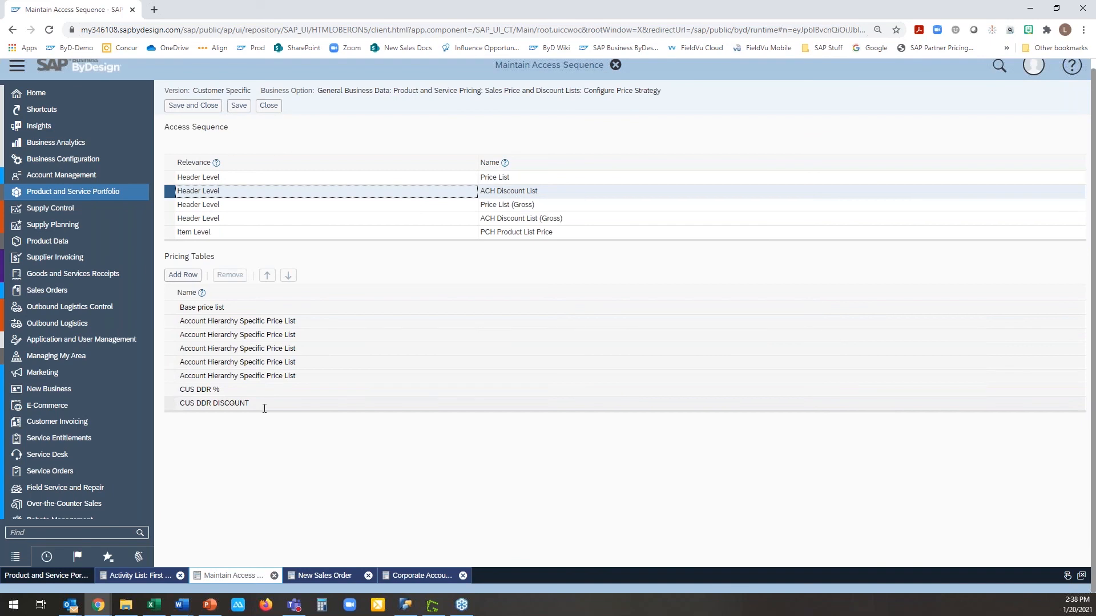
pyautogui.moveTo(291, 240); pyautogui.dragTo(302, 322)
pyautogui.click(315, 260)
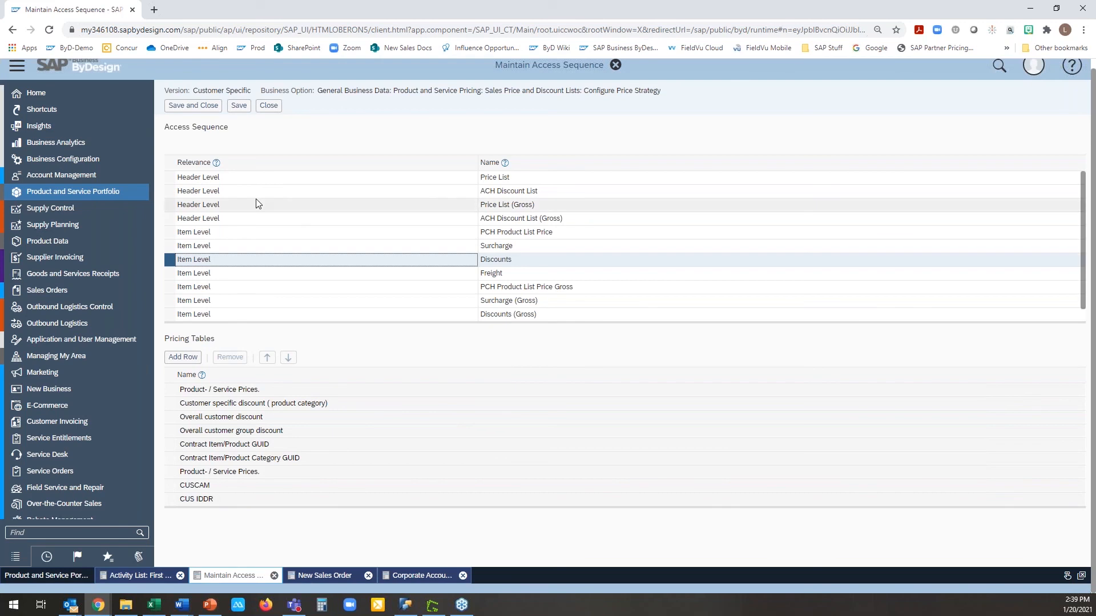
pyautogui.click(268, 105)
pyautogui.click(566, 349)
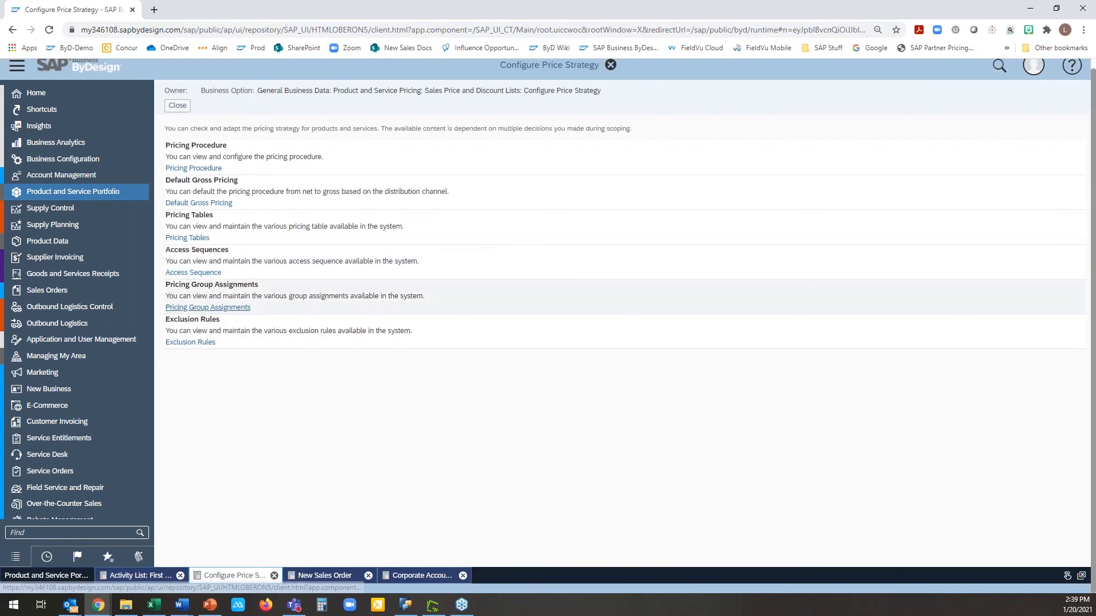
# Open Pricing Group Assignments and examine the DDR row's header and item pricing tables in the Discounts group
pyautogui.click(249, 311)
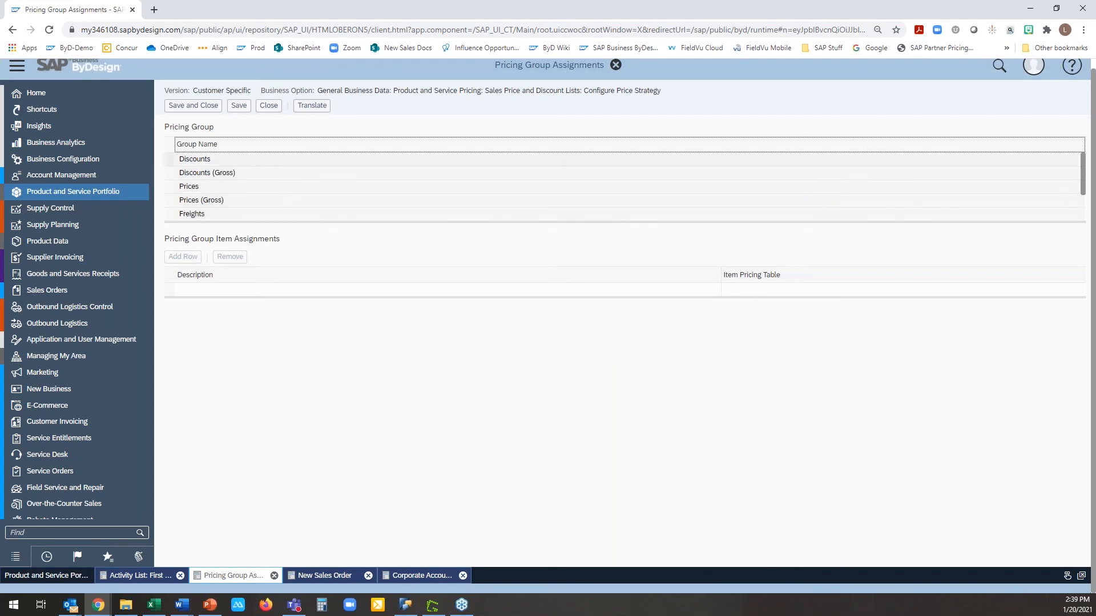
pyautogui.click(283, 159)
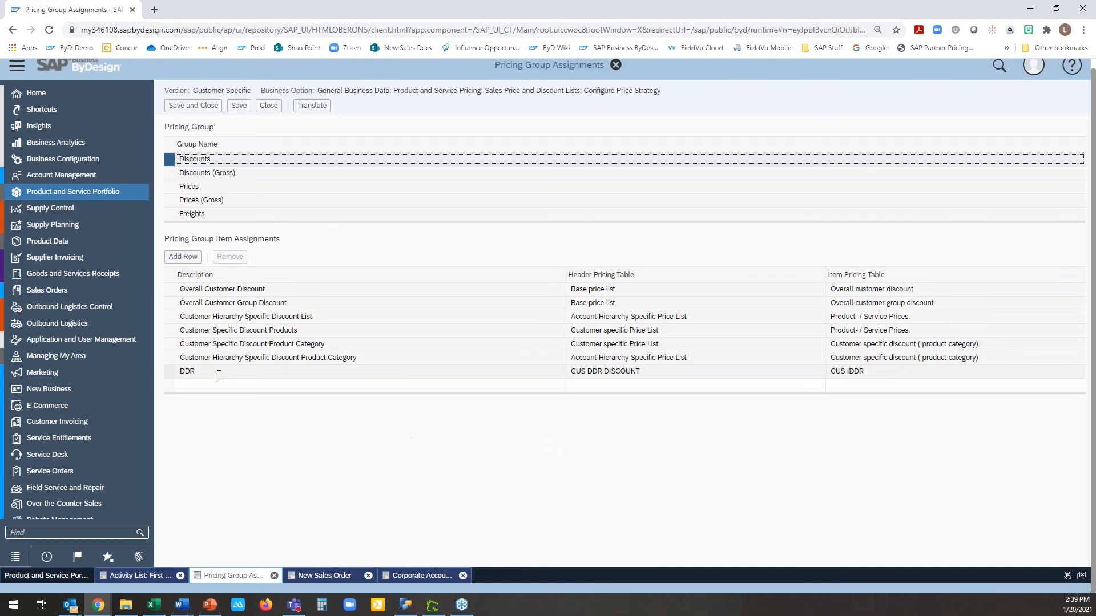
pyautogui.moveTo(599, 373); pyautogui.dragTo(655, 371)
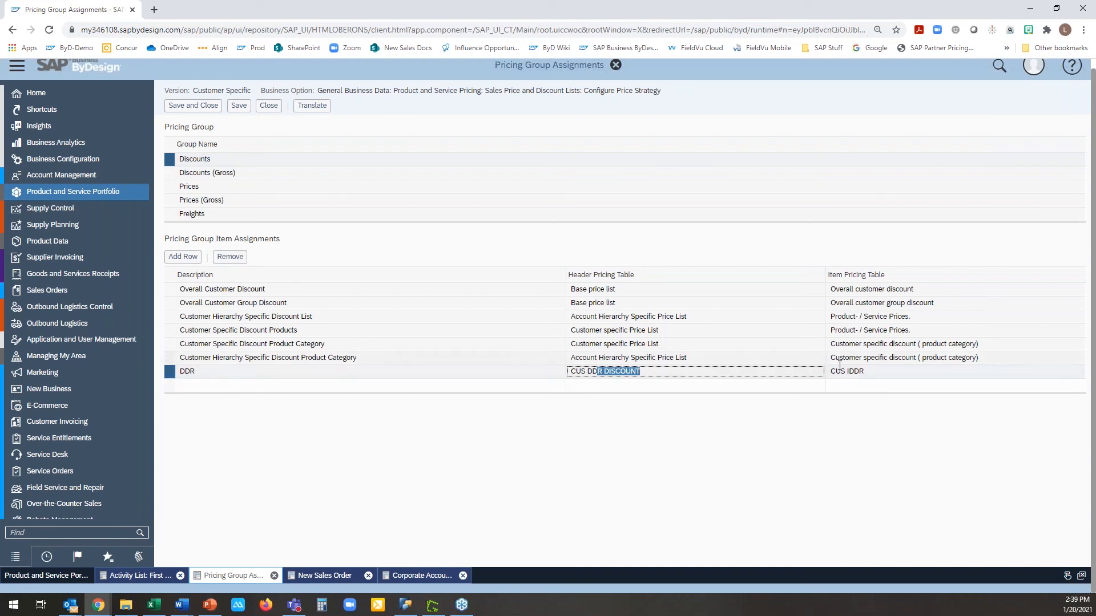
pyautogui.click(712, 368)
pyautogui.moveTo(865, 372); pyautogui.dragTo(827, 372)
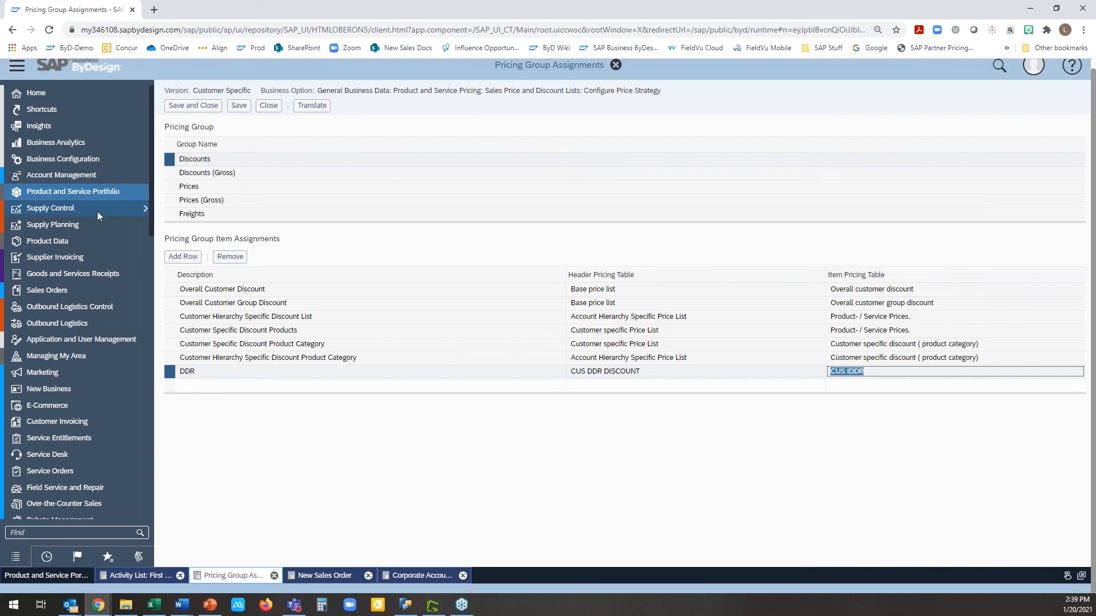
# Open the DDR discount list from the Product and Service Portfolio discount lists and examine its Dealer and Distributor percentages
pyautogui.click(101, 195)
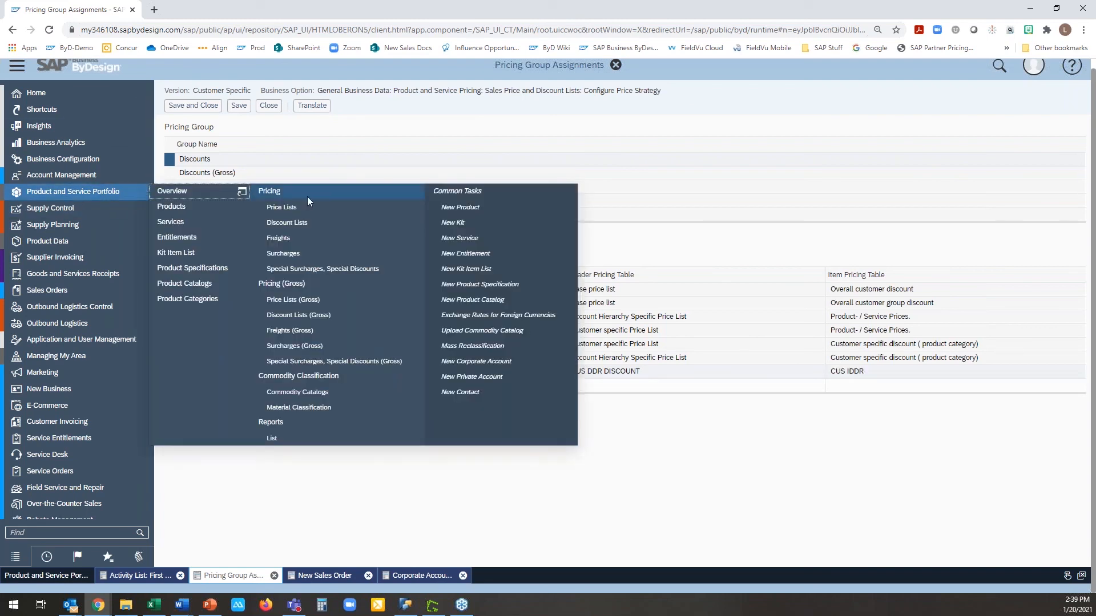
pyautogui.click(283, 223)
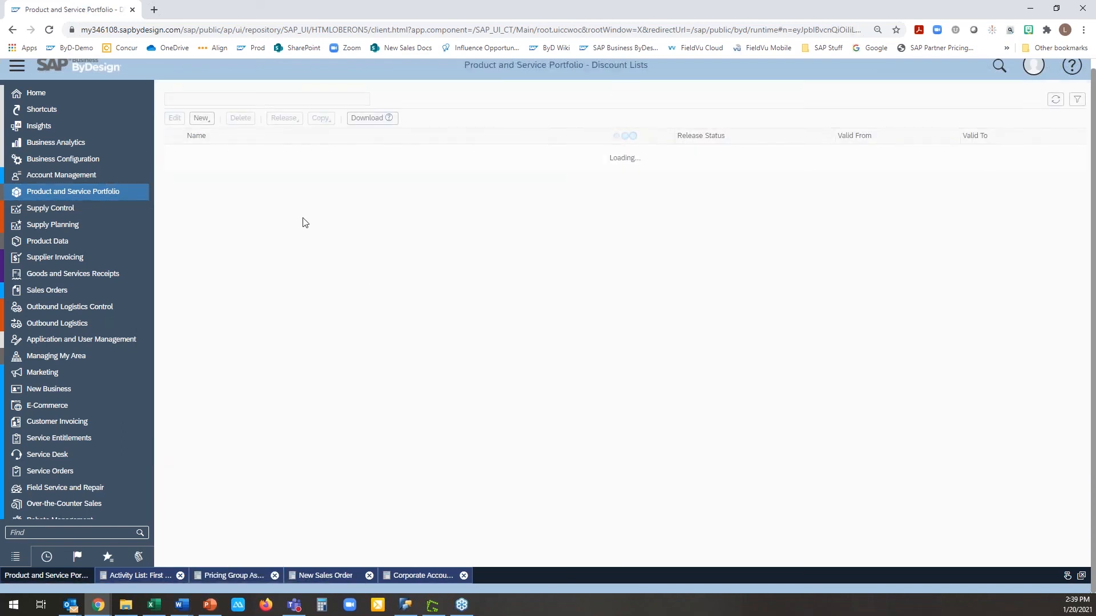
pyautogui.click(365, 114)
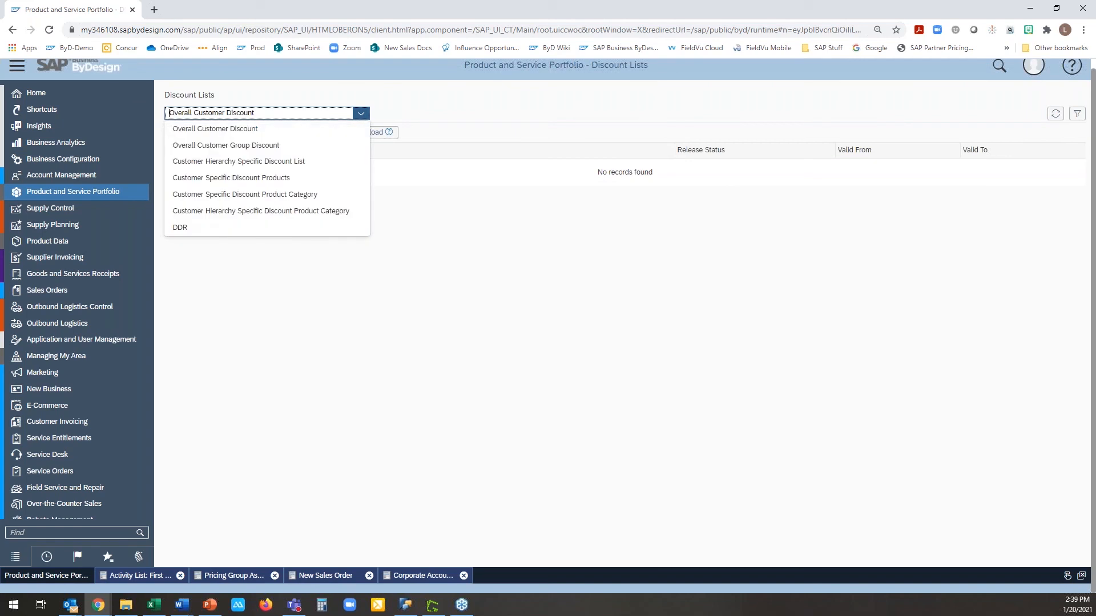
pyautogui.click(184, 228)
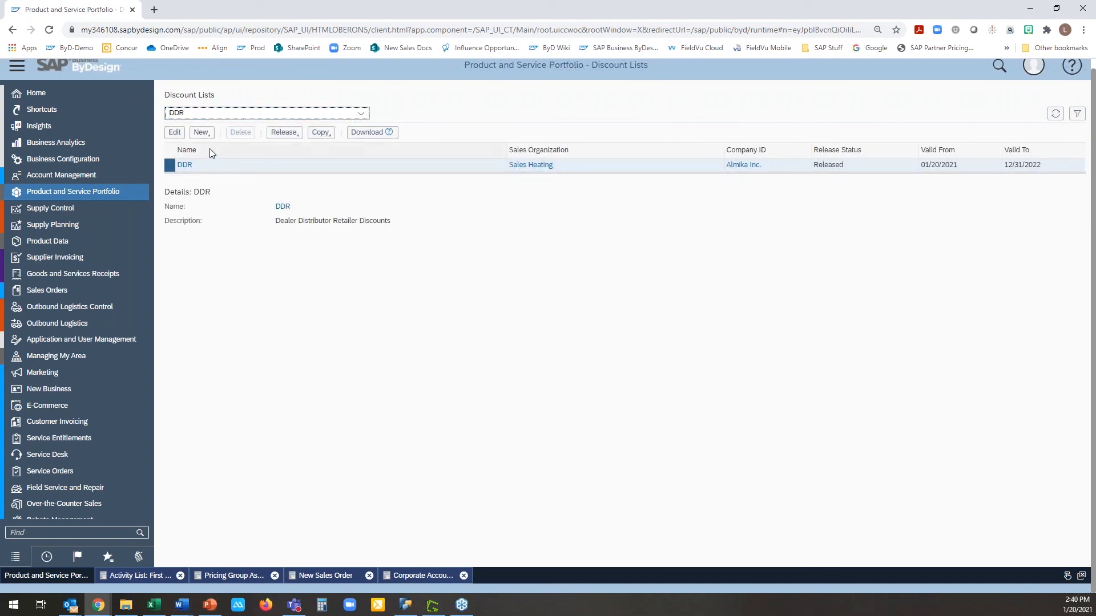
pyautogui.click(170, 133)
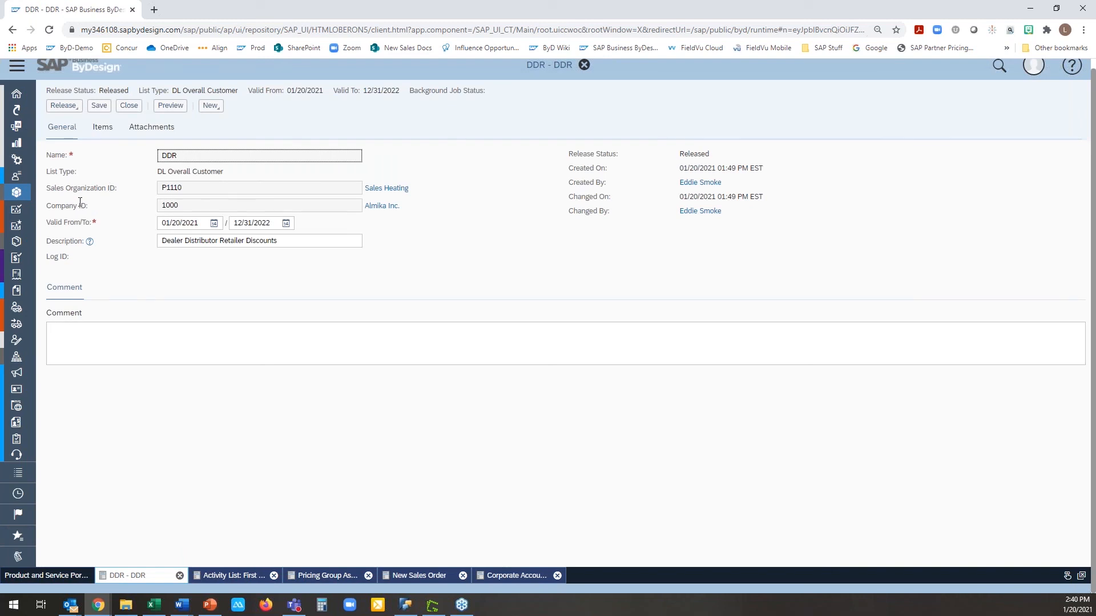
pyautogui.click(108, 134)
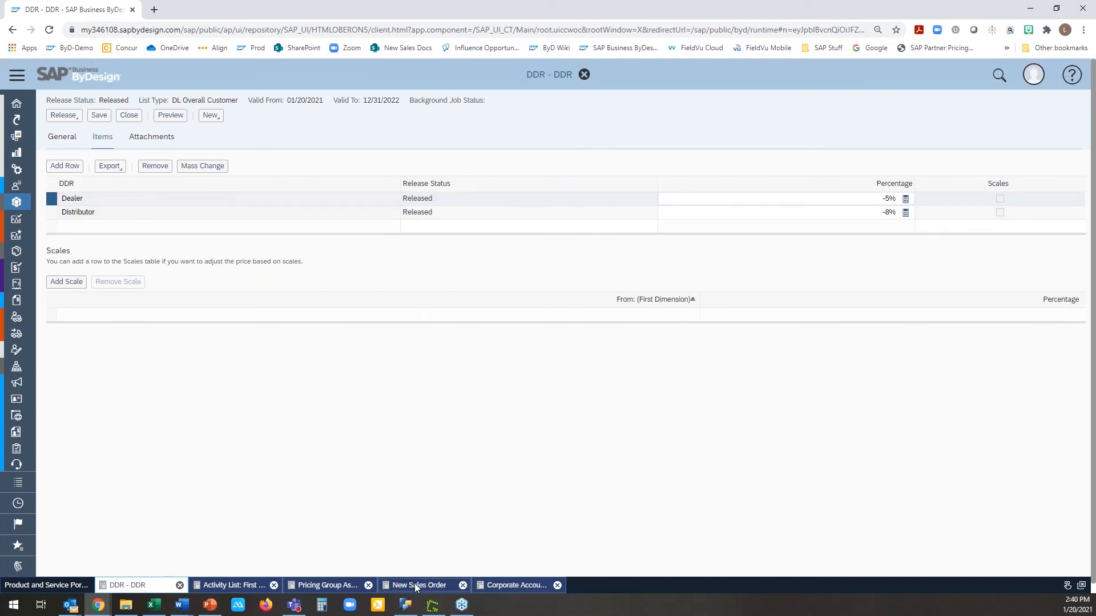
# Return to the new sales order and choose Home Depot #6379 as its account
pyautogui.click(417, 584)
pyautogui.scroll(-3, 432, 472)
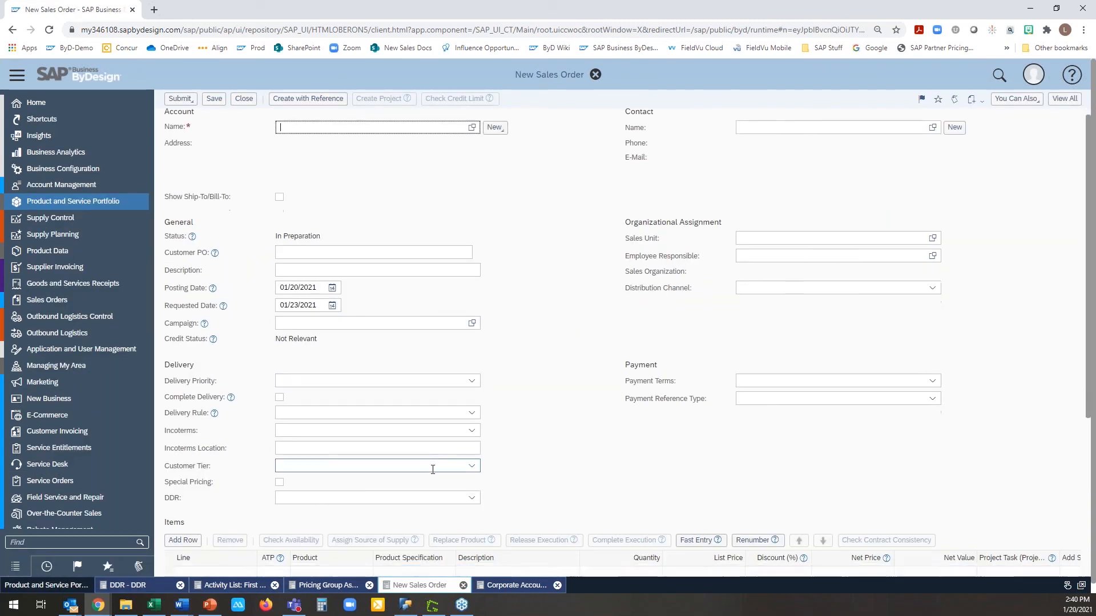
pyautogui.scroll(3, 401, 380)
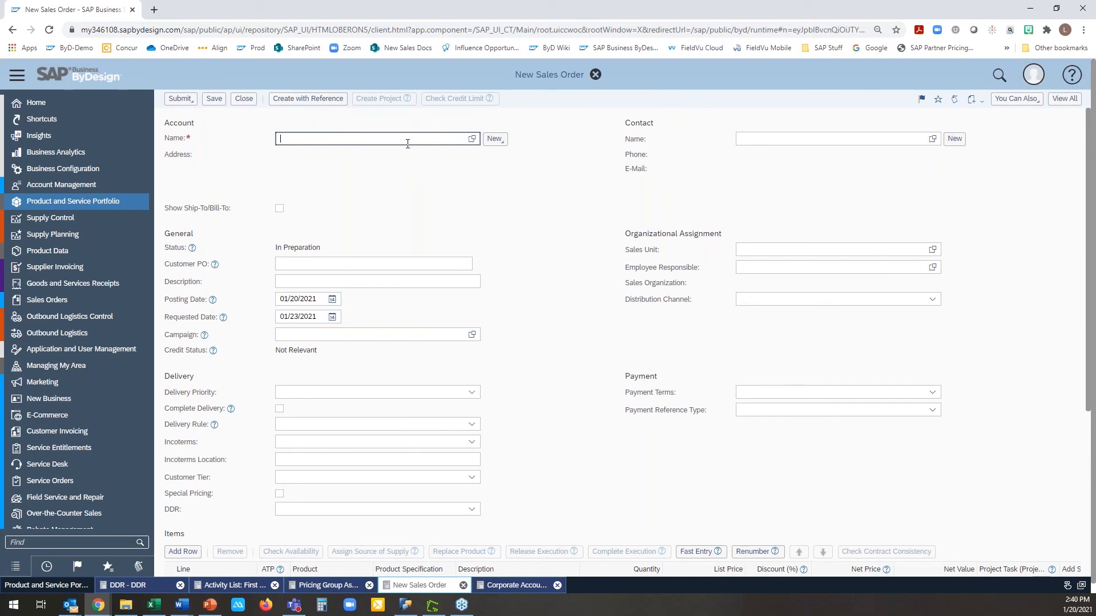
pyautogui.write('home')
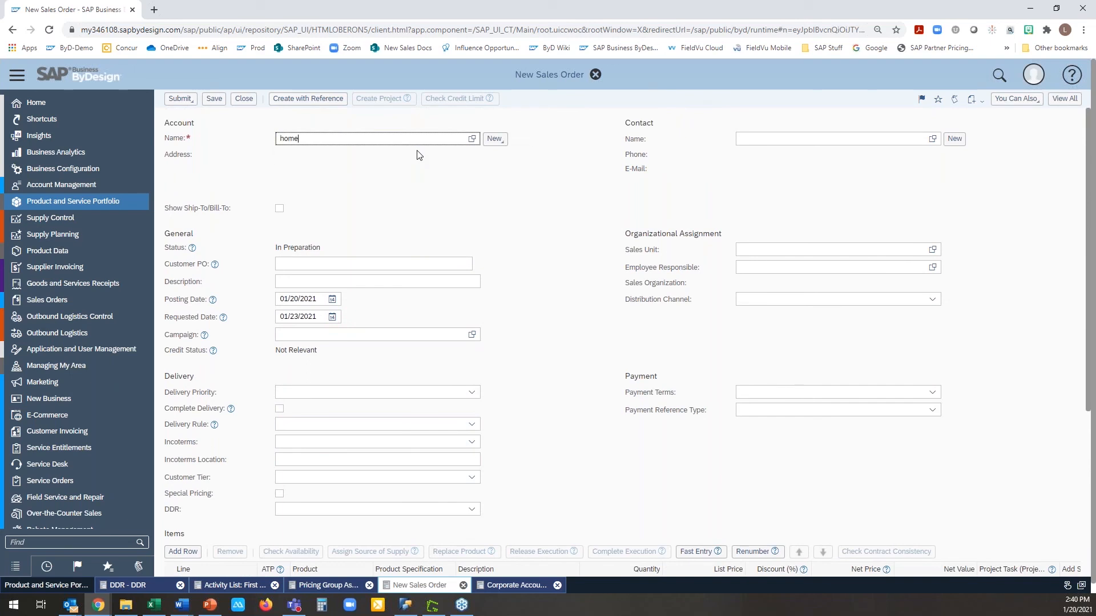
pyautogui.click(408, 172)
pyautogui.scroll(-5, 403, 334)
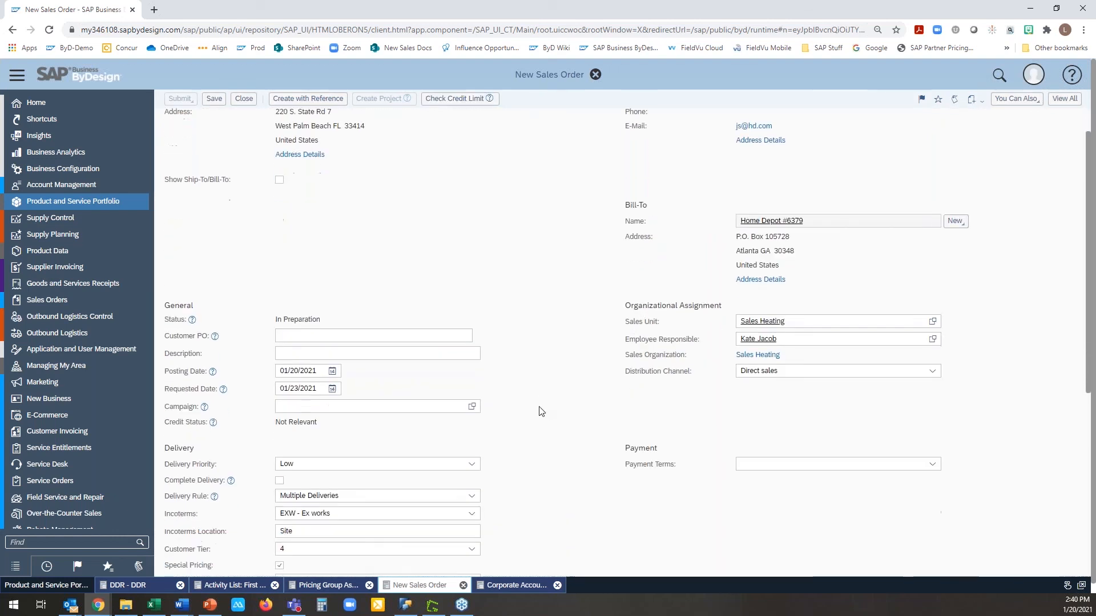
# Add the product 6" Exotic Orchid in Deco Pot to line 10 of the sales order, searching for 6" de
pyautogui.click(323, 435)
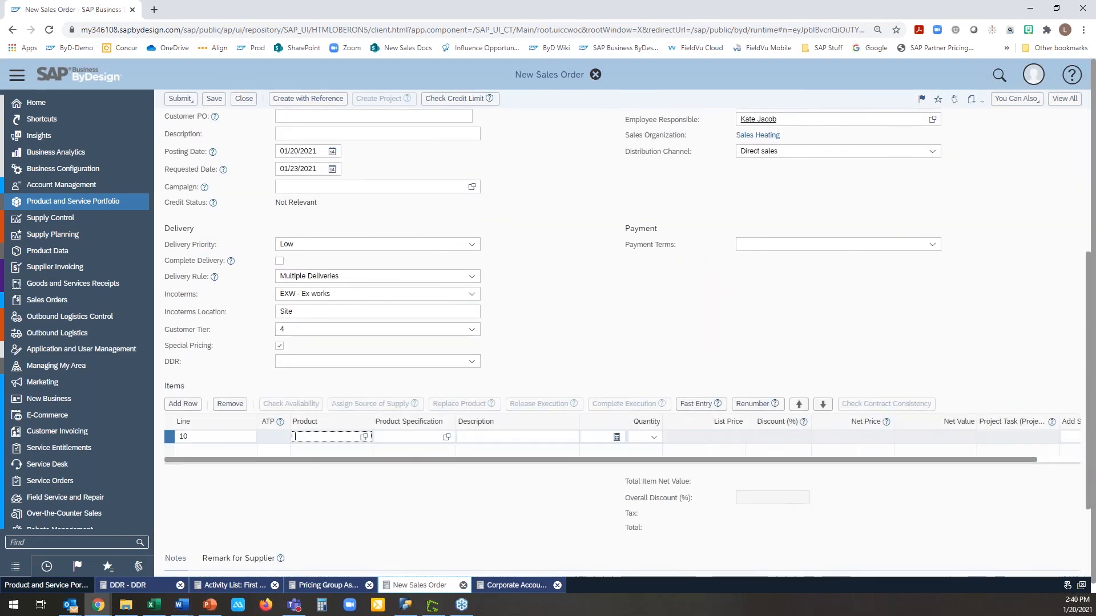
pyautogui.write('6" de')
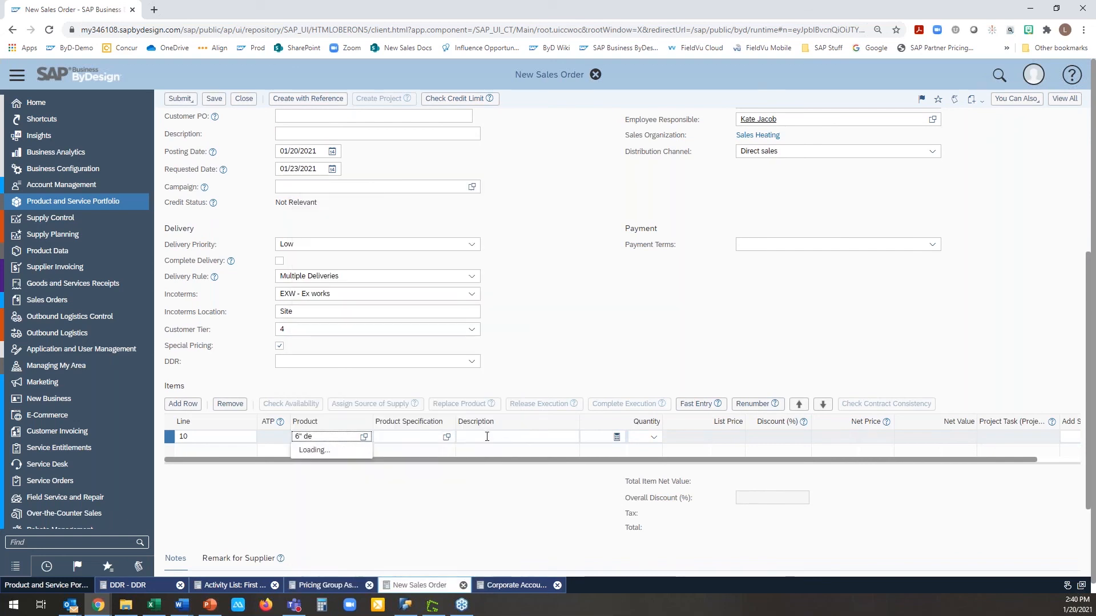
pyautogui.click(415, 455)
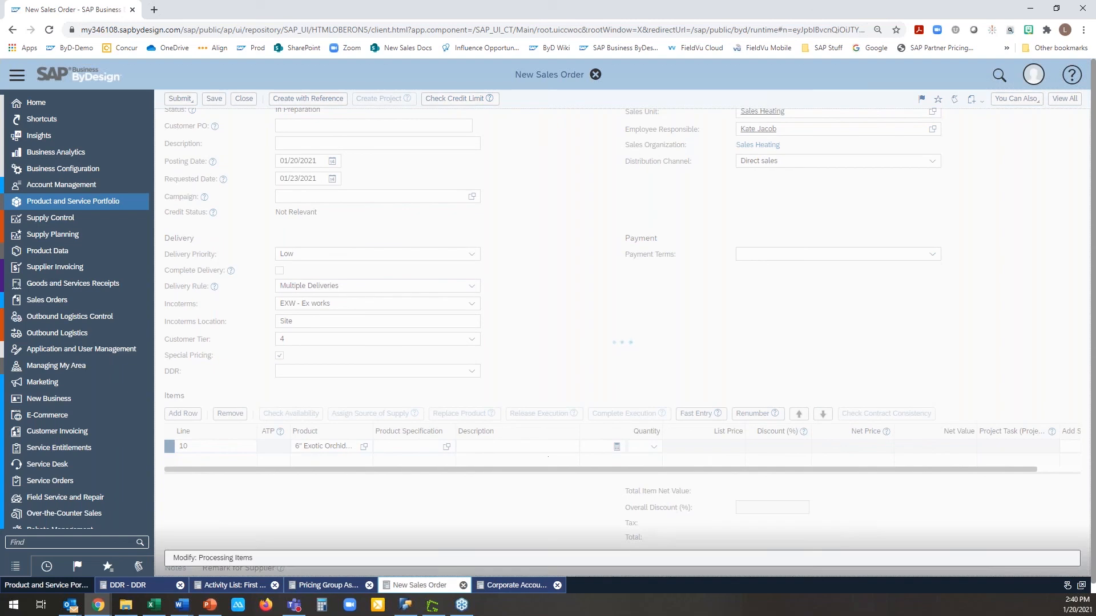
# Set the sales order's DDR field to Dealer and change it to Distributor to compare the item's discounts
pyautogui.click(472, 371)
pyautogui.click(472, 387)
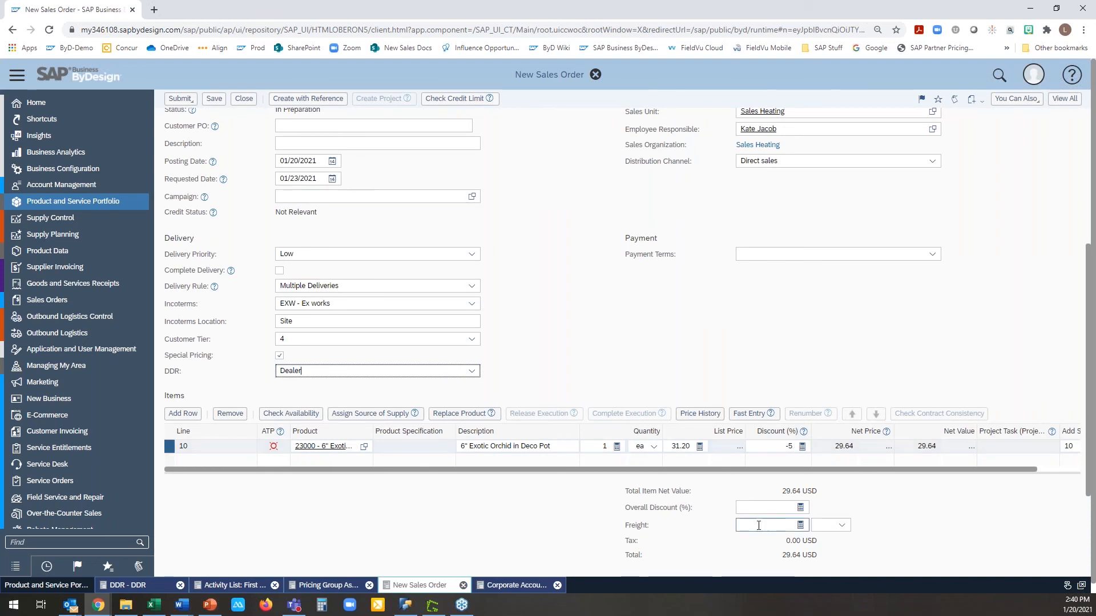
pyautogui.click(472, 371)
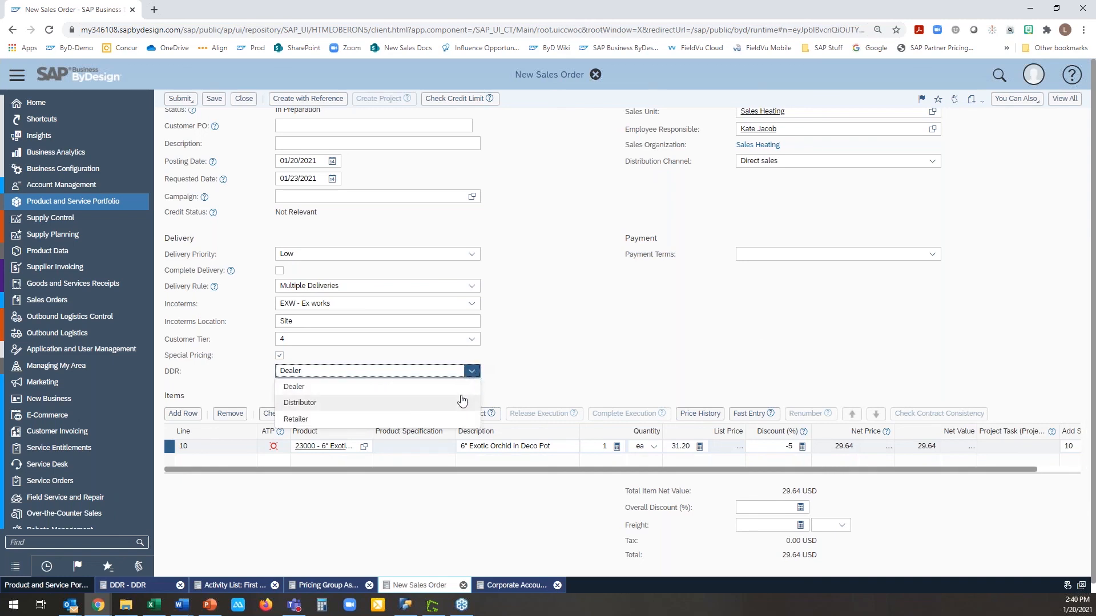
pyautogui.click(458, 399)
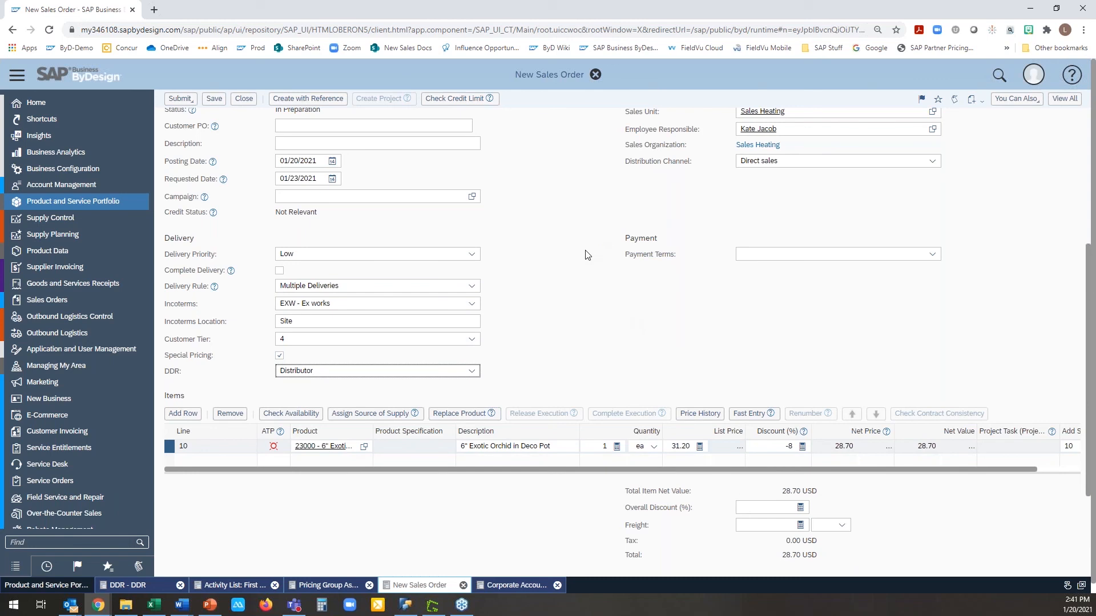
pyautogui.scroll(1, 585, 255)
pyautogui.scroll(3, 588, 255)
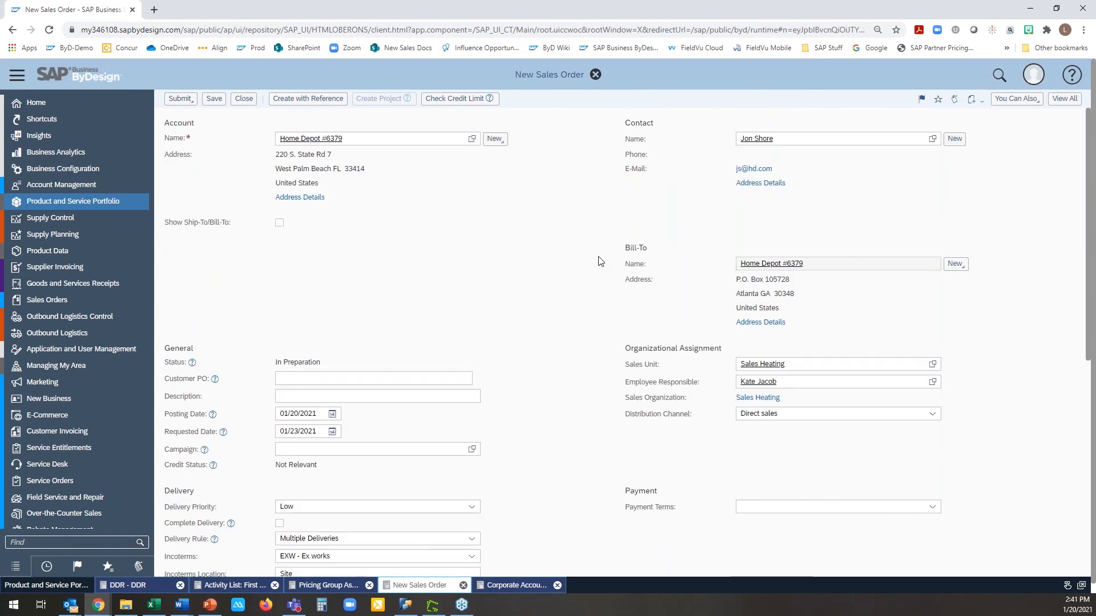